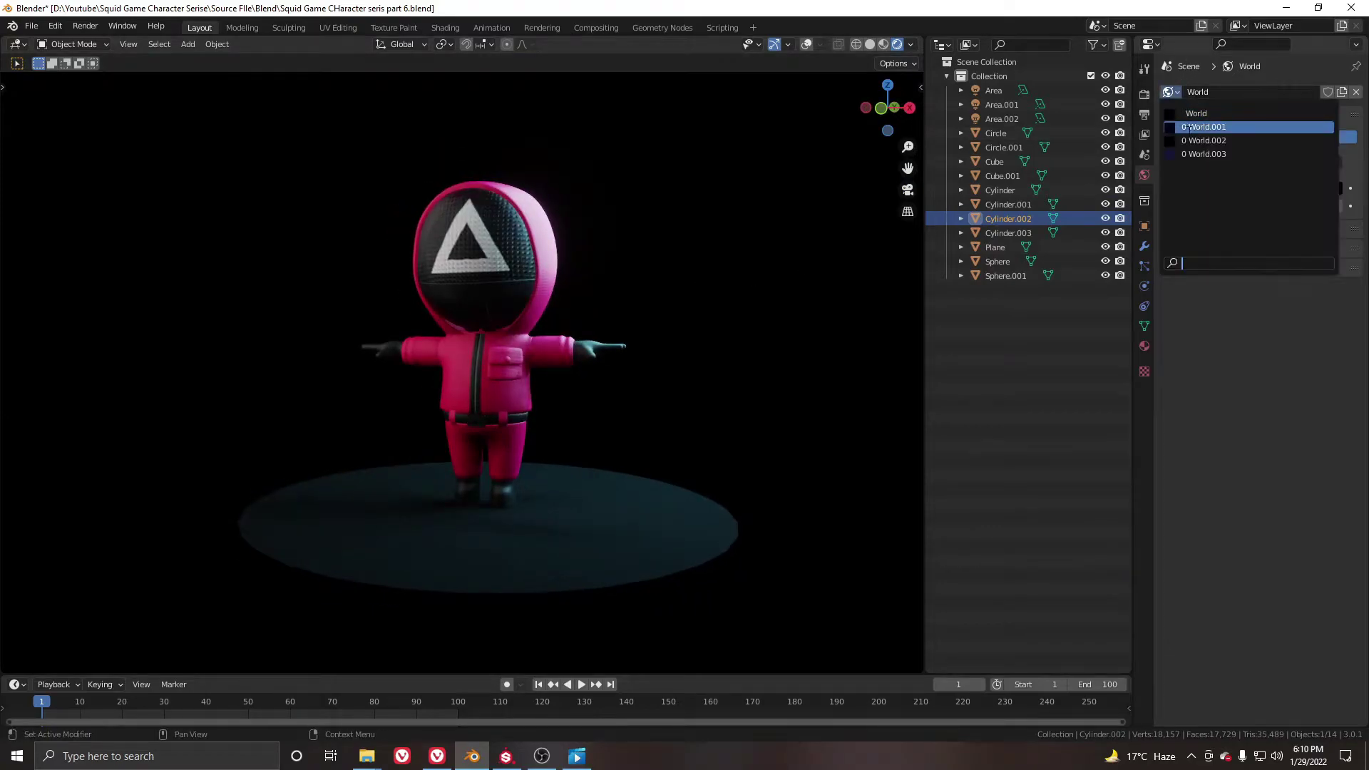
- Change the scene world from World.002 to the blue World.001 and orbit around the character
left_click(1190, 140)
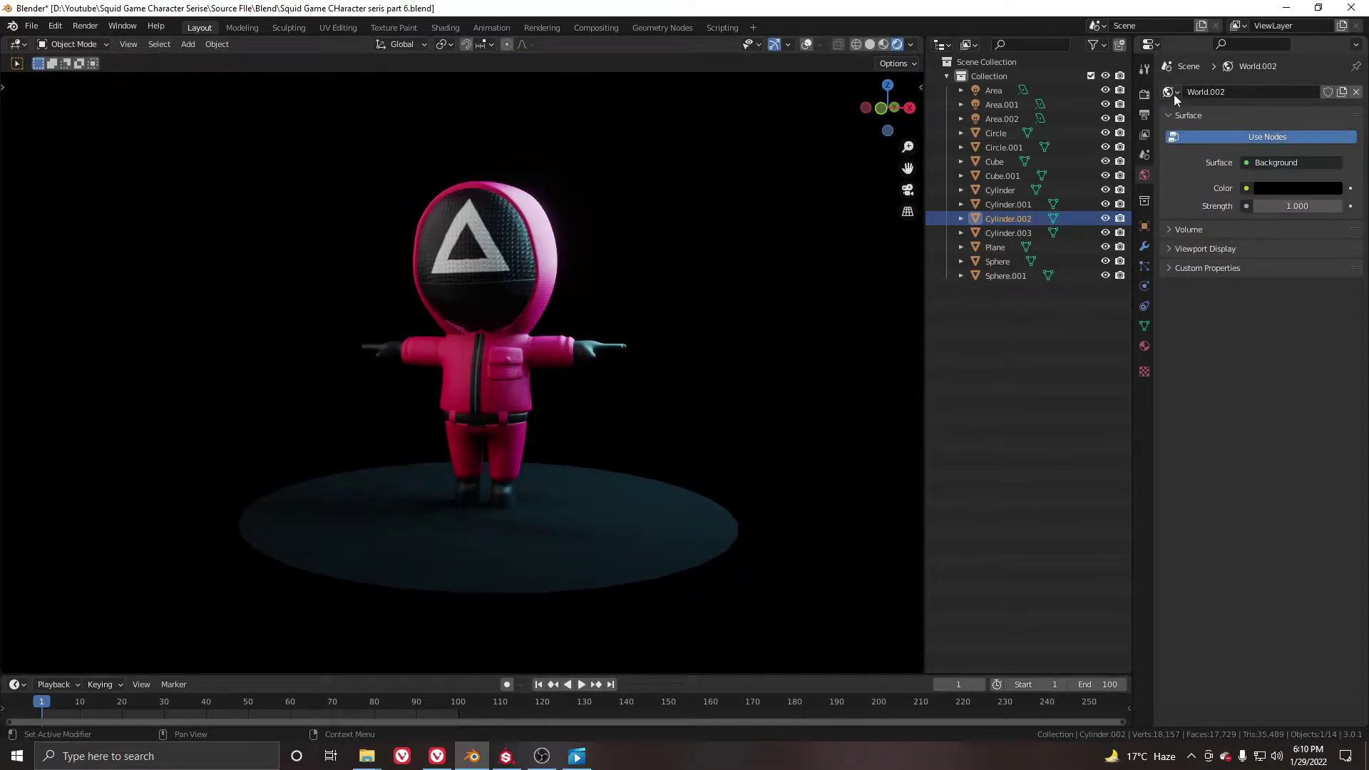
left_click(1174, 96)
left_click(1190, 127)
middle_click_drag(666, 252, 614, 345)
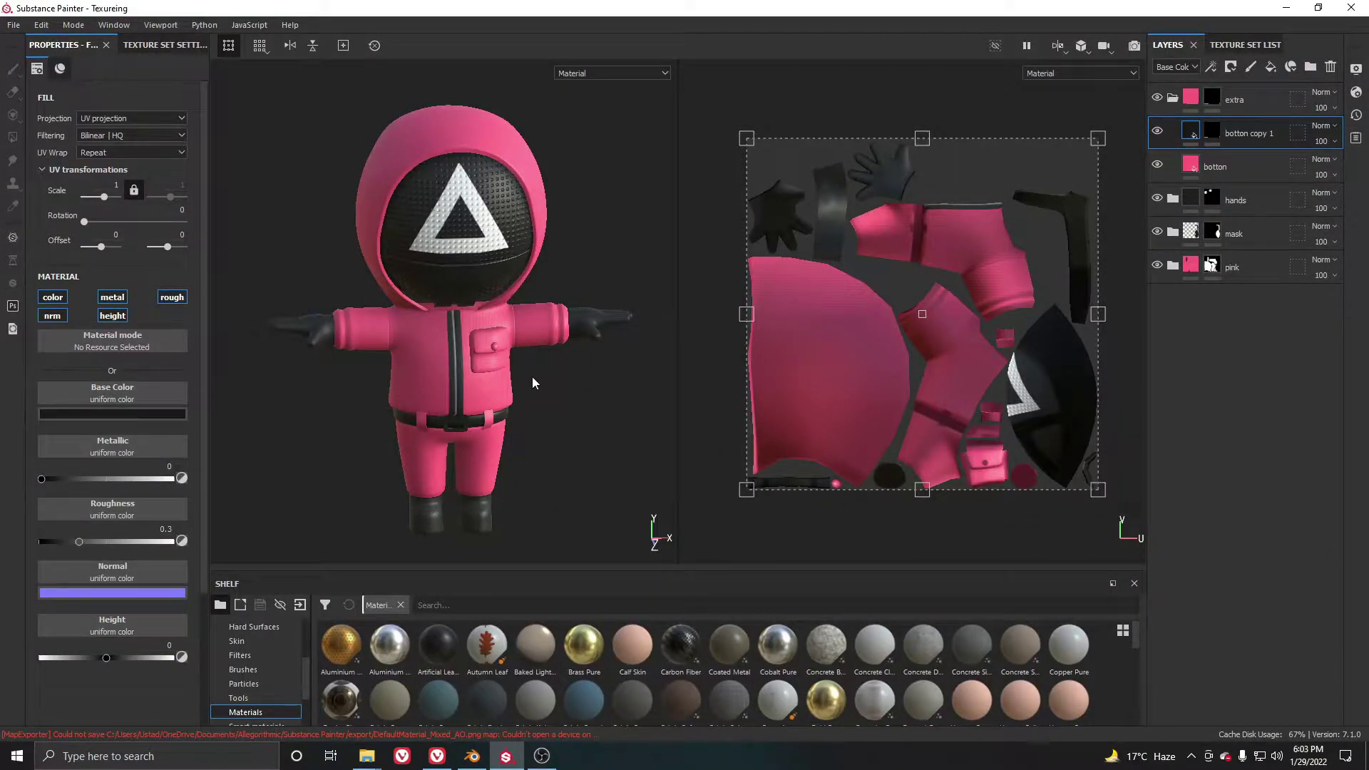
- Export the textures using the Document channels + Normal + AO (With Alpha) template and Dilation + transparent padding
left_click(15, 28)
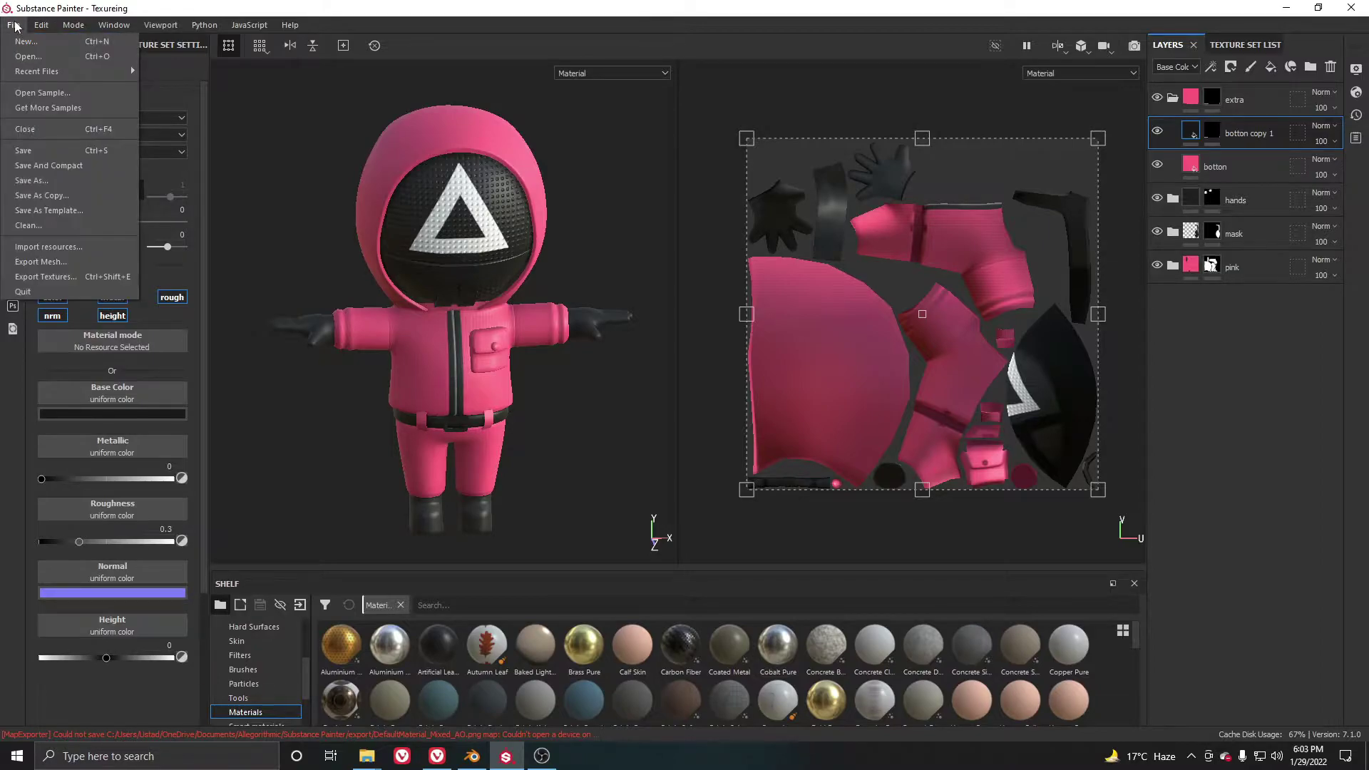
left_click(70, 277)
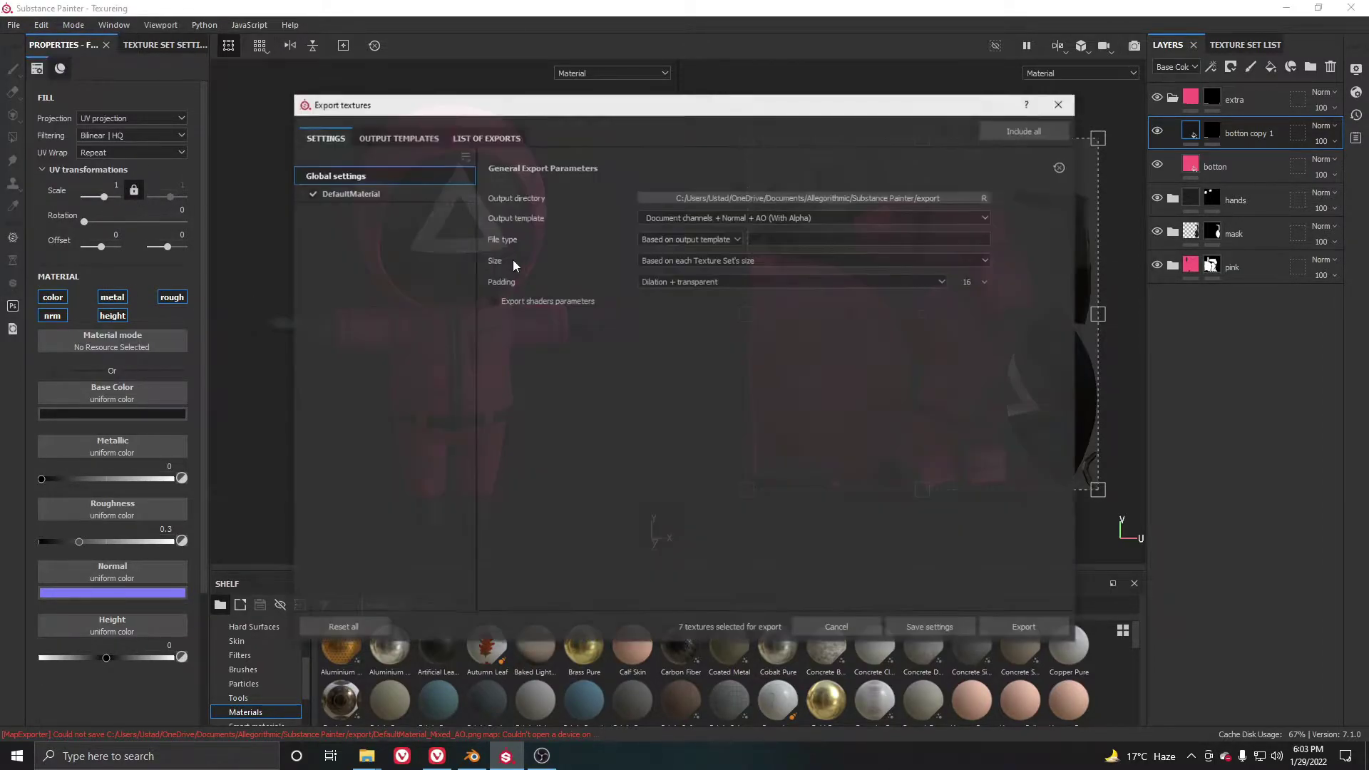
left_click(770, 216)
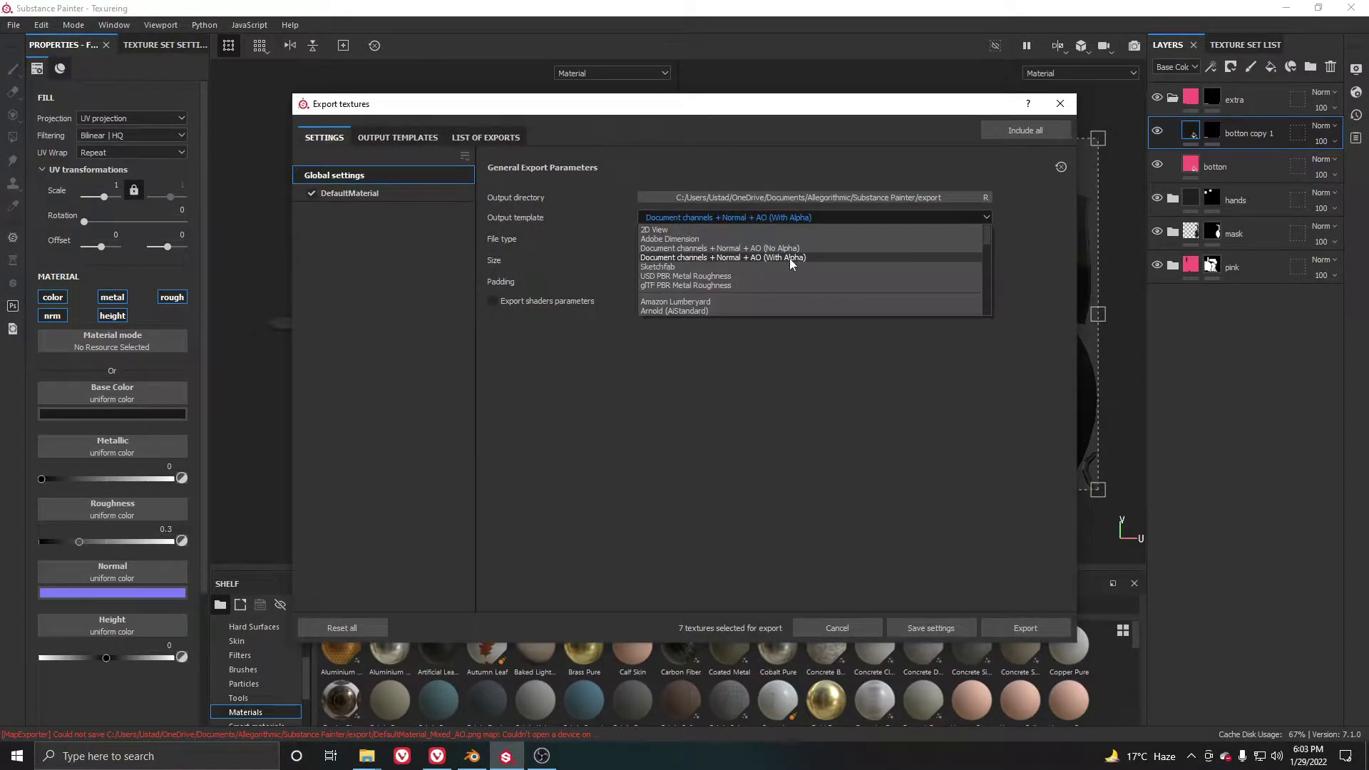
left_click(794, 248)
left_click(792, 217)
left_click(789, 248)
left_click(713, 281)
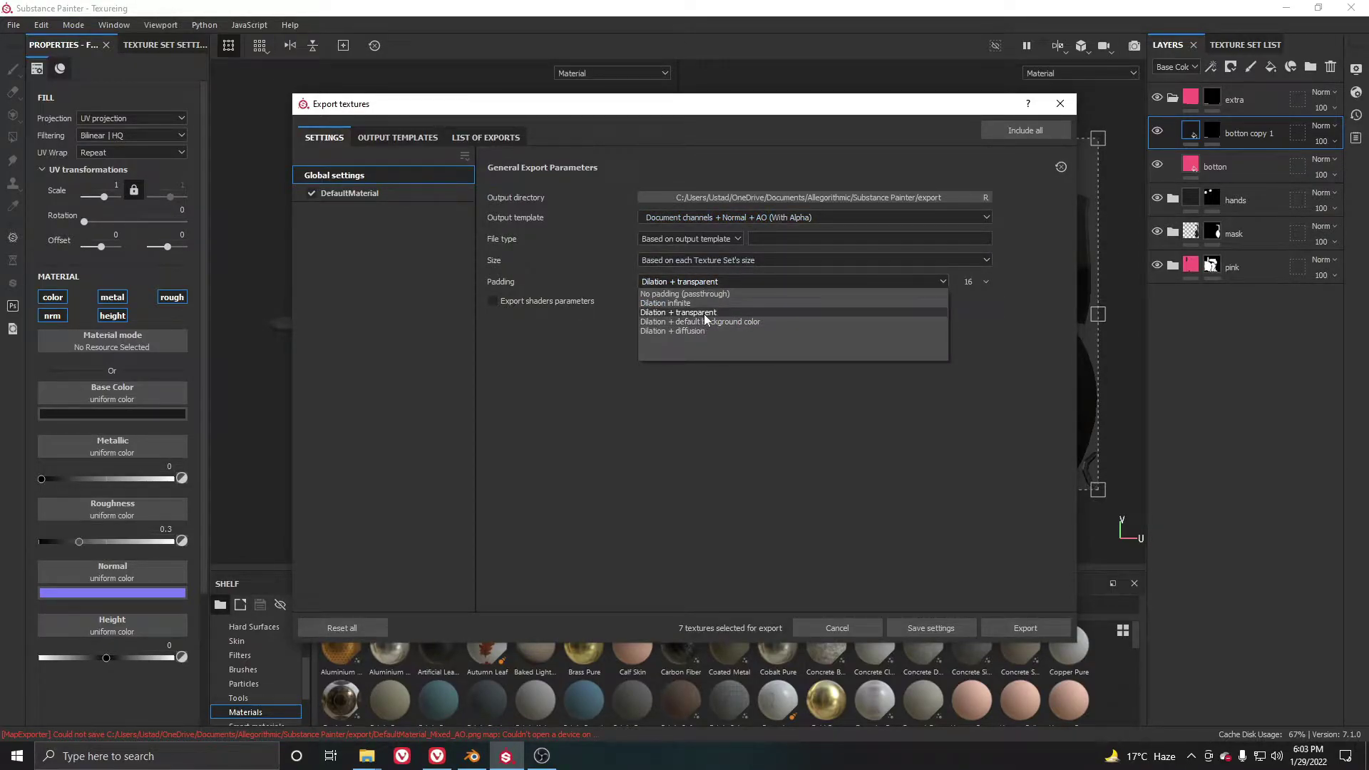
left_click(705, 314)
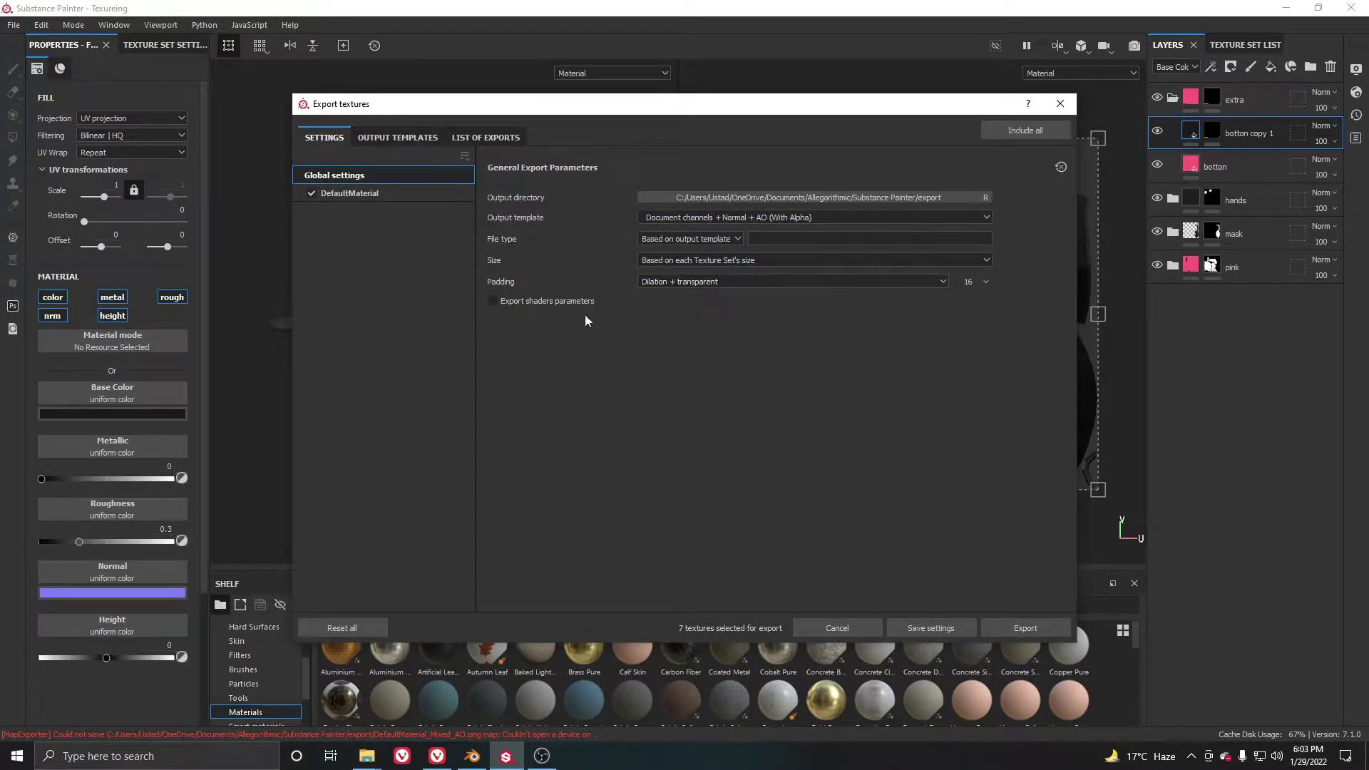
left_click(1043, 627)
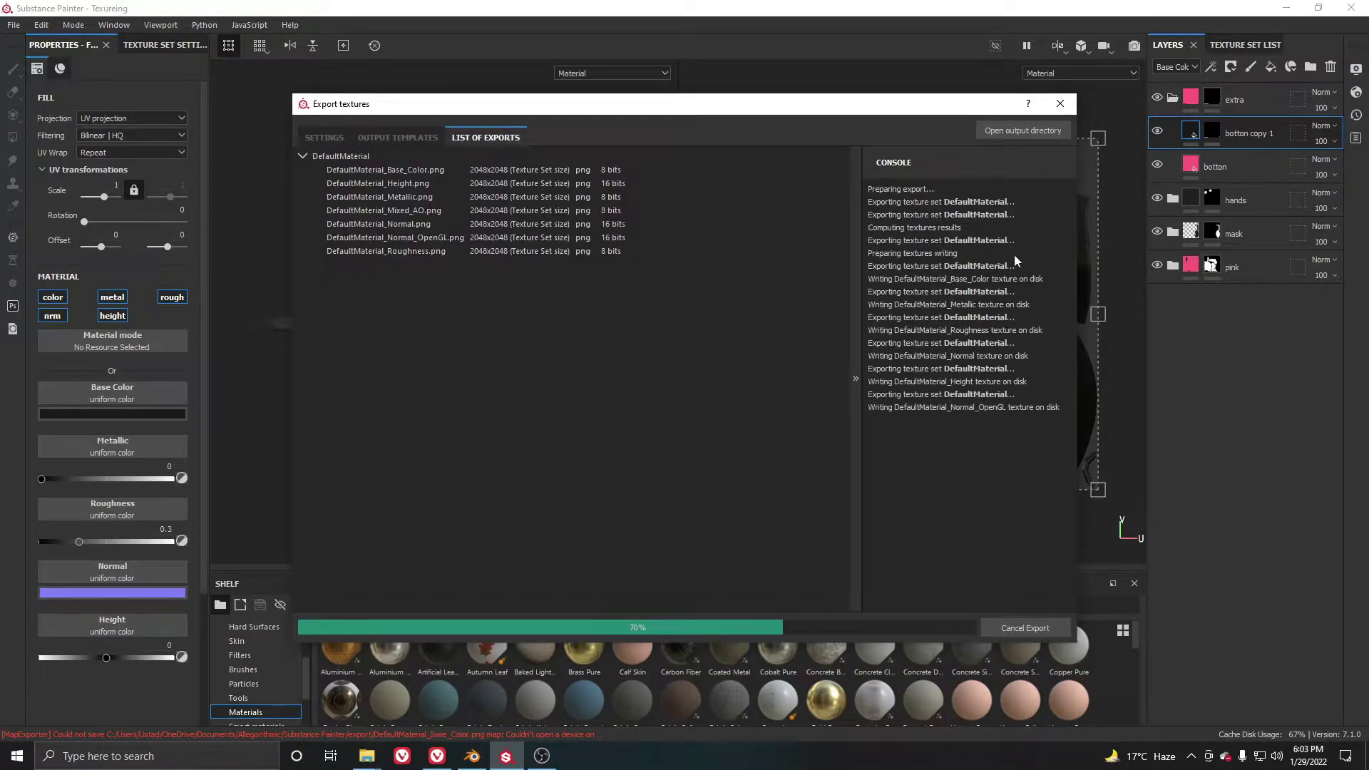
- Open the output directory to check the seven exported PNG maps
left_click(1026, 131)
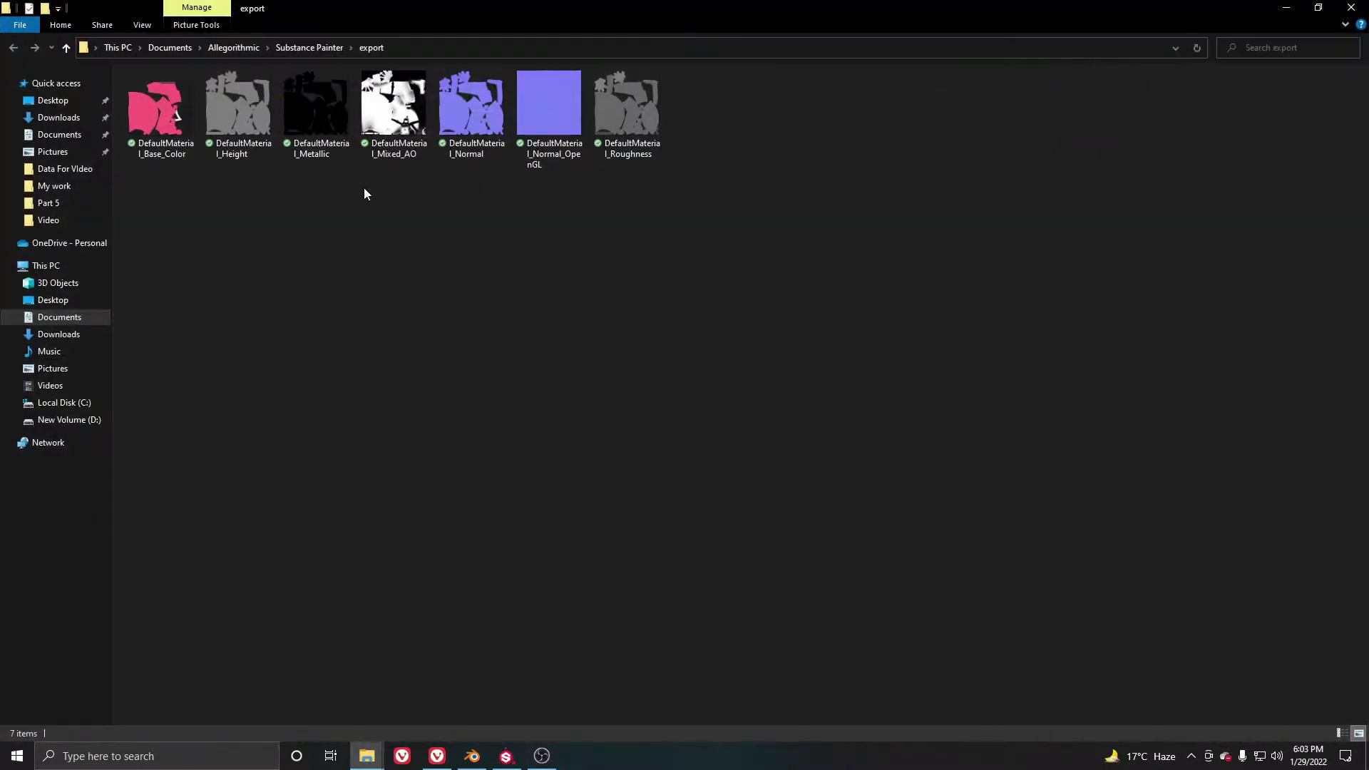
left_click_drag(664, 229, 225, 119)
left_click(313, 299)
- Select the belt buckle Cube and show its material nodes in the Shading workspace
left_click(473, 752)
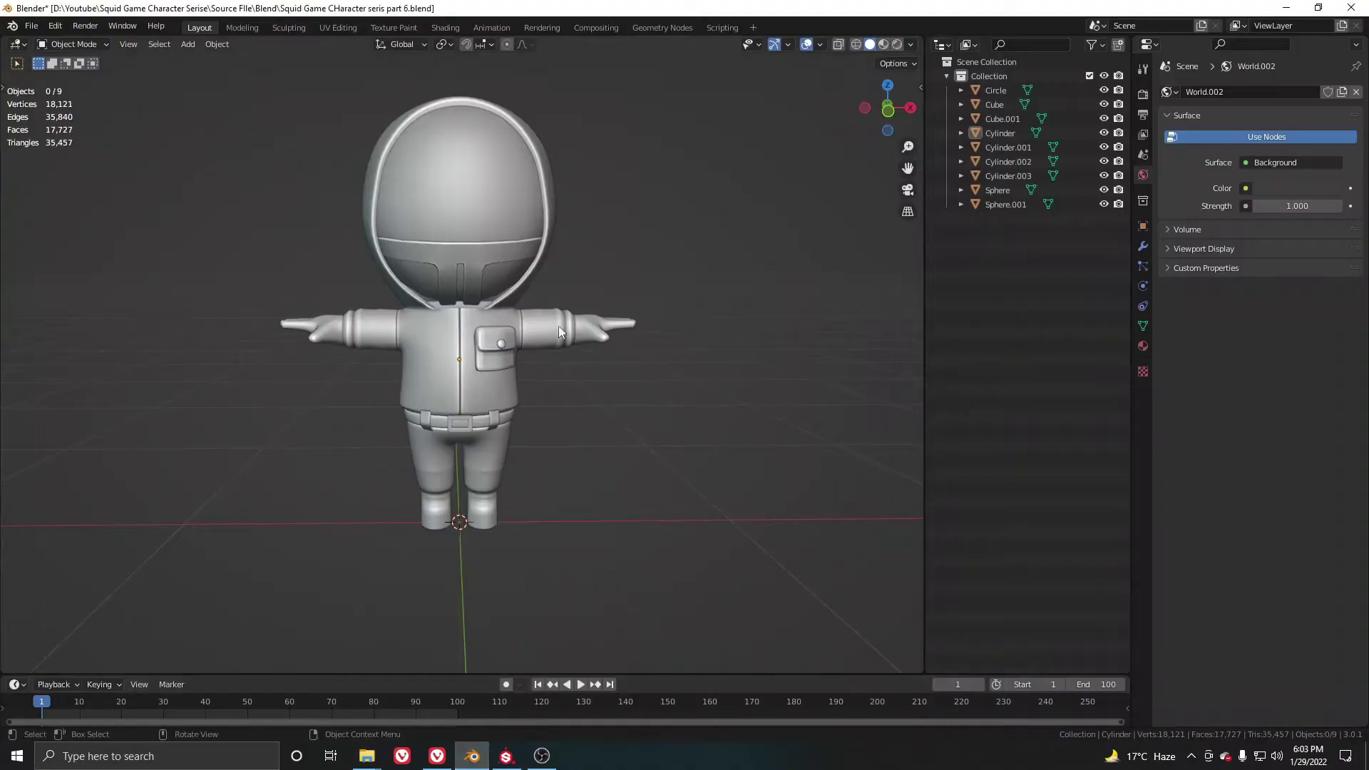
left_click(460, 423)
left_click(446, 27)
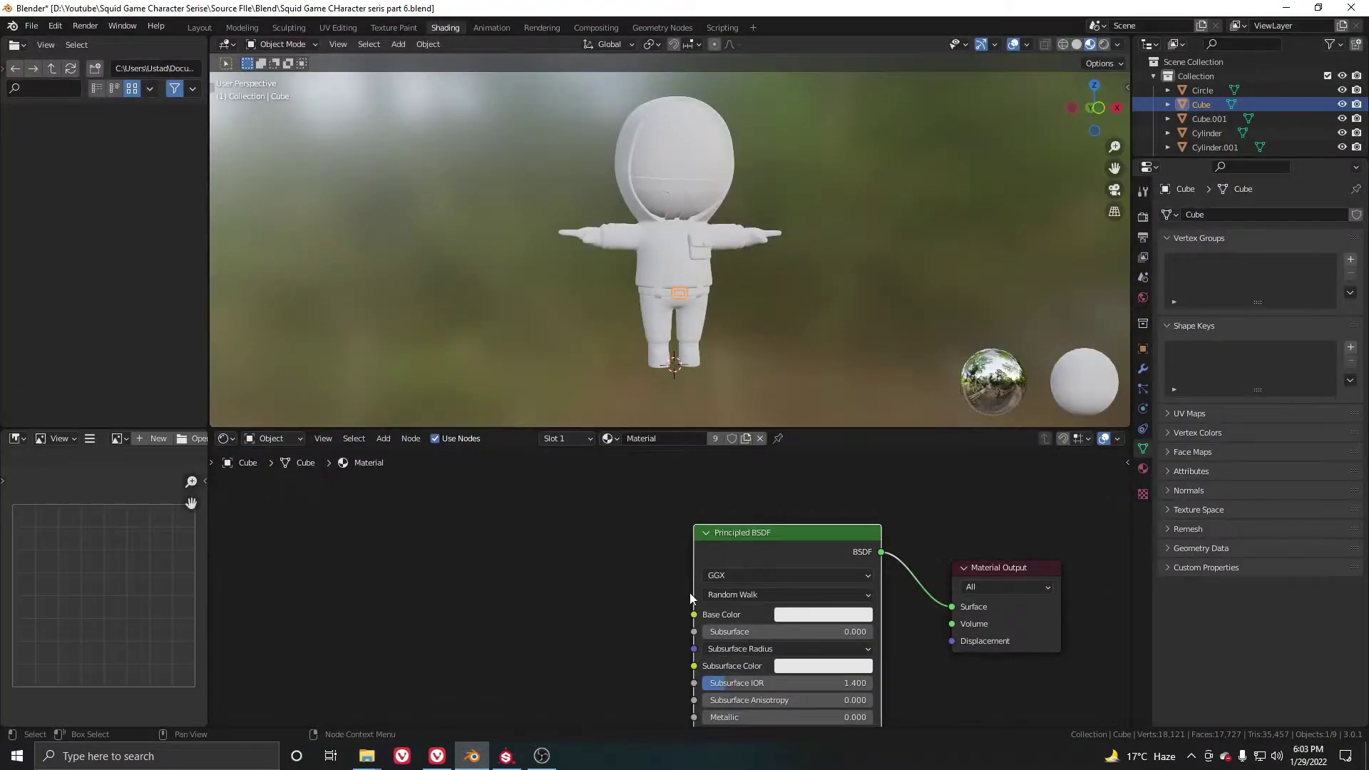
left_click_drag(748, 543, 735, 520)
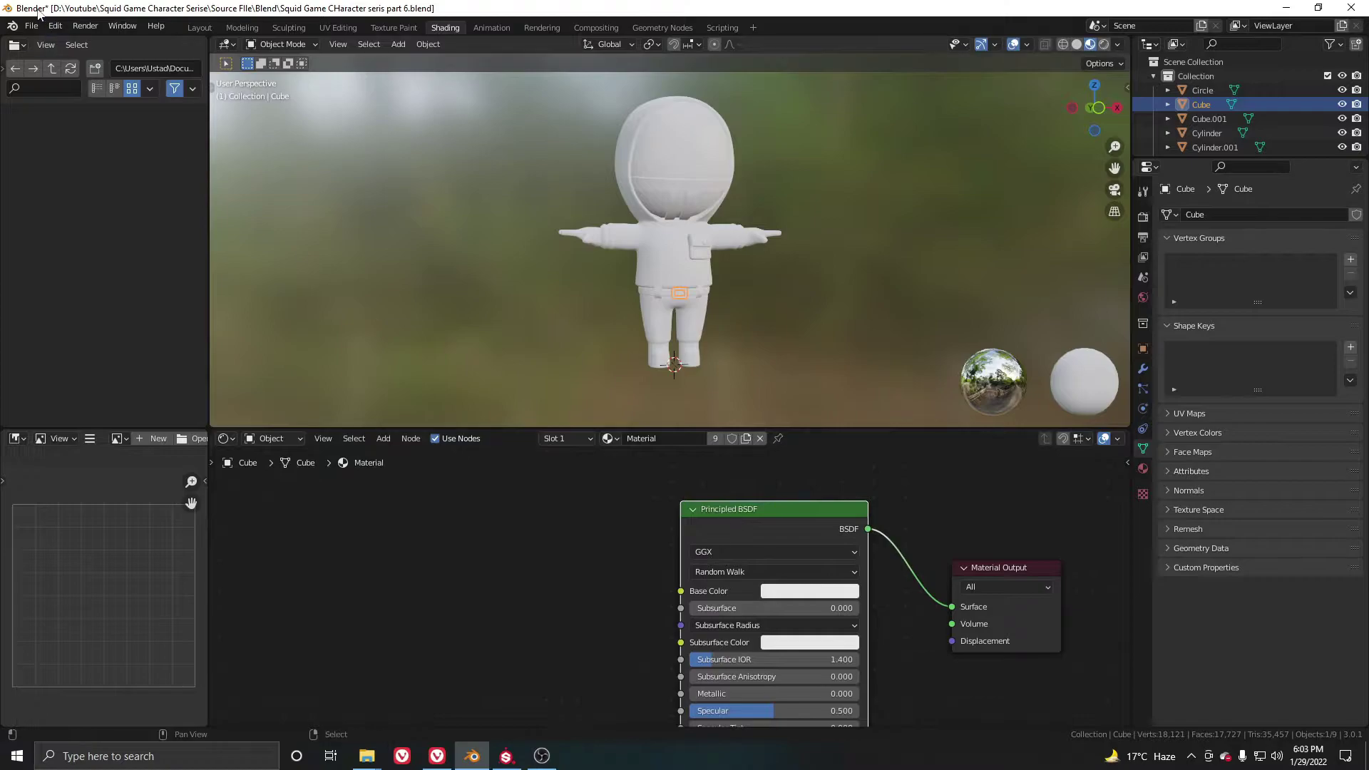
- Enable the Node Wrangler add-on by searching 'node' in Preferences, then save preferences
left_click(55, 26)
left_click(107, 229)
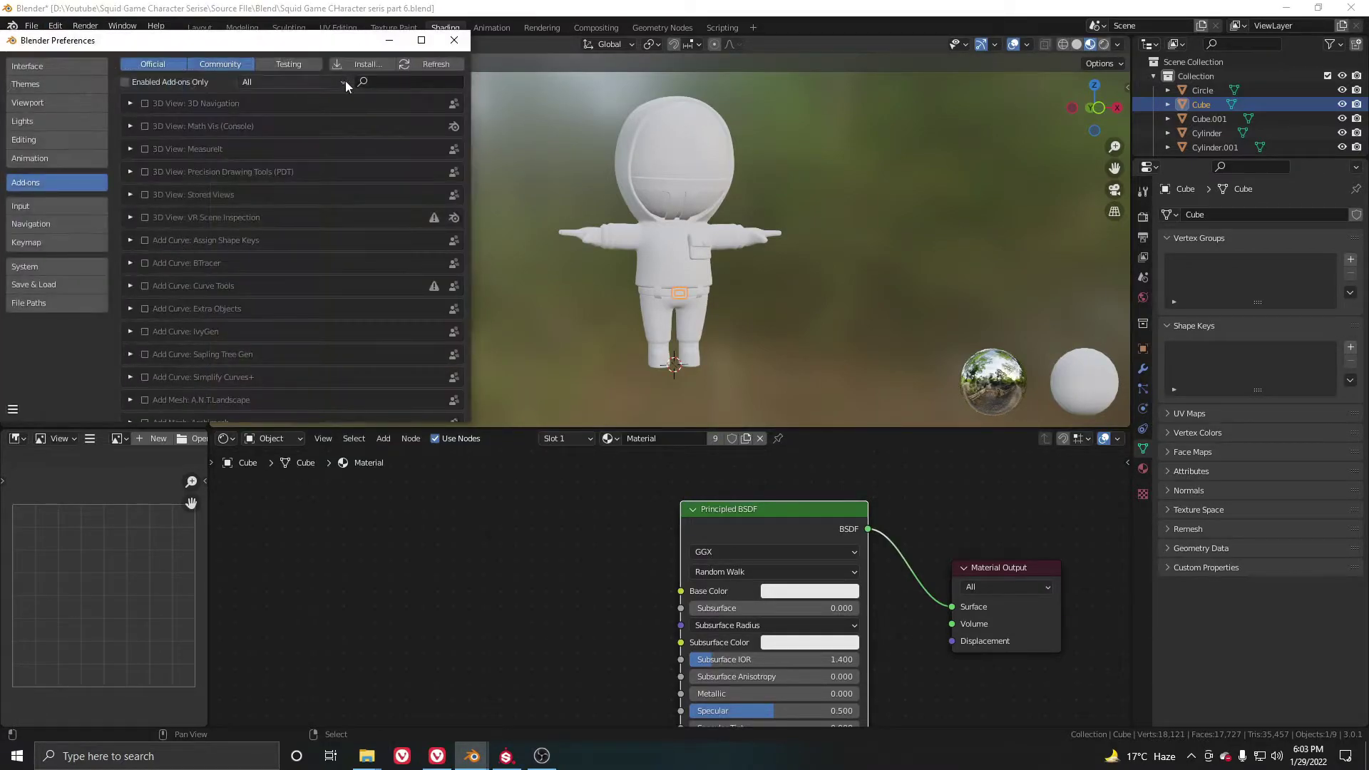
type("node")
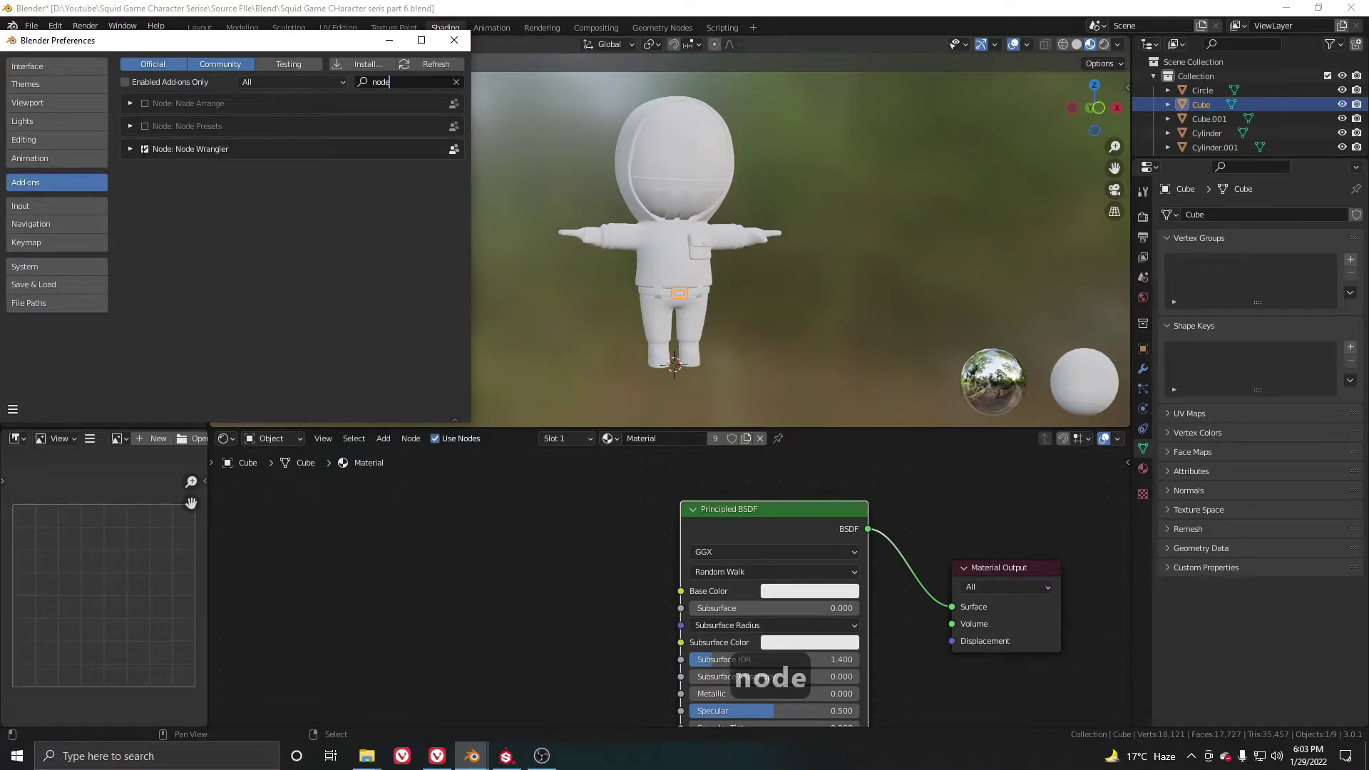
left_click(13, 412)
left_click(21, 370)
left_click(454, 40)
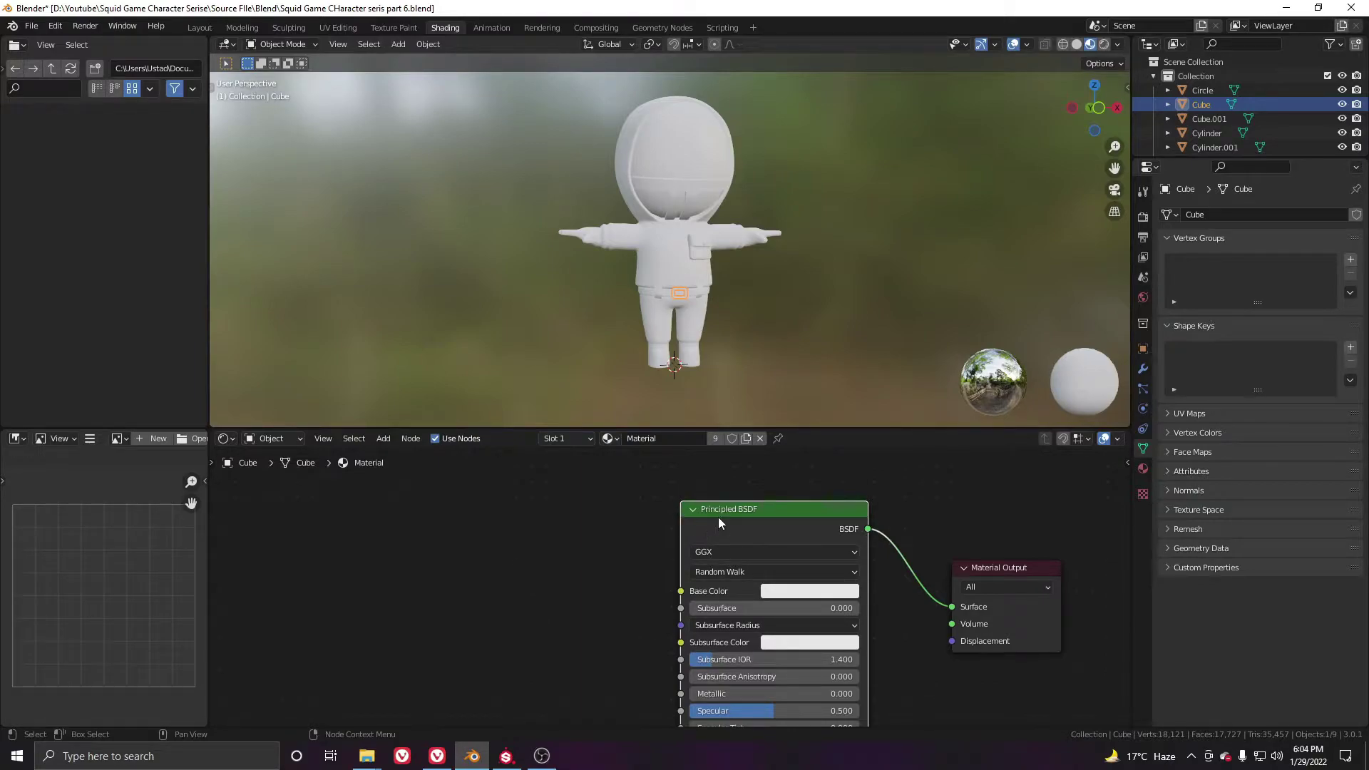
- Connect all six exported DefaultMaterial maps to the Principled BSDF via Principled Texture Setup (Ctrl+Shift+T)
key("ctrl+shift+t")
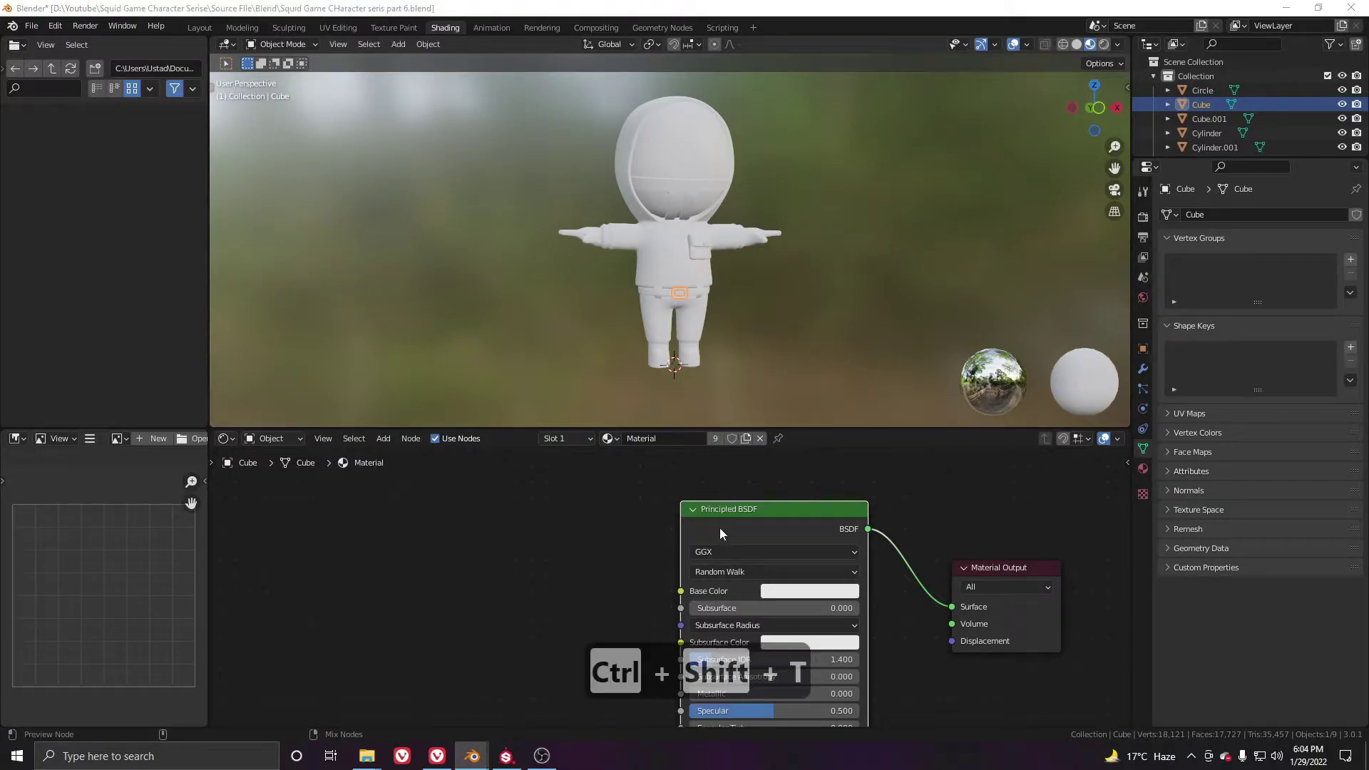
left_click(606, 494)
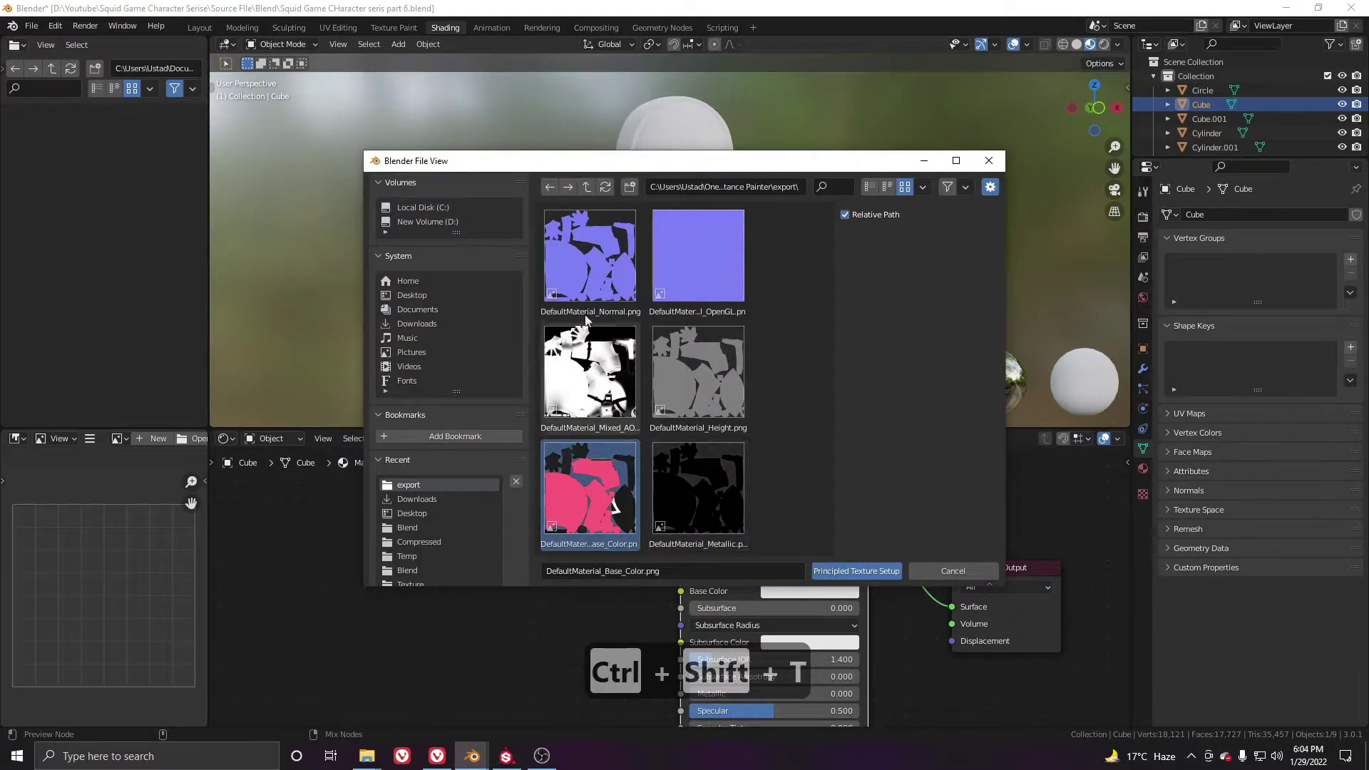
left_click_drag(544, 212, 747, 529)
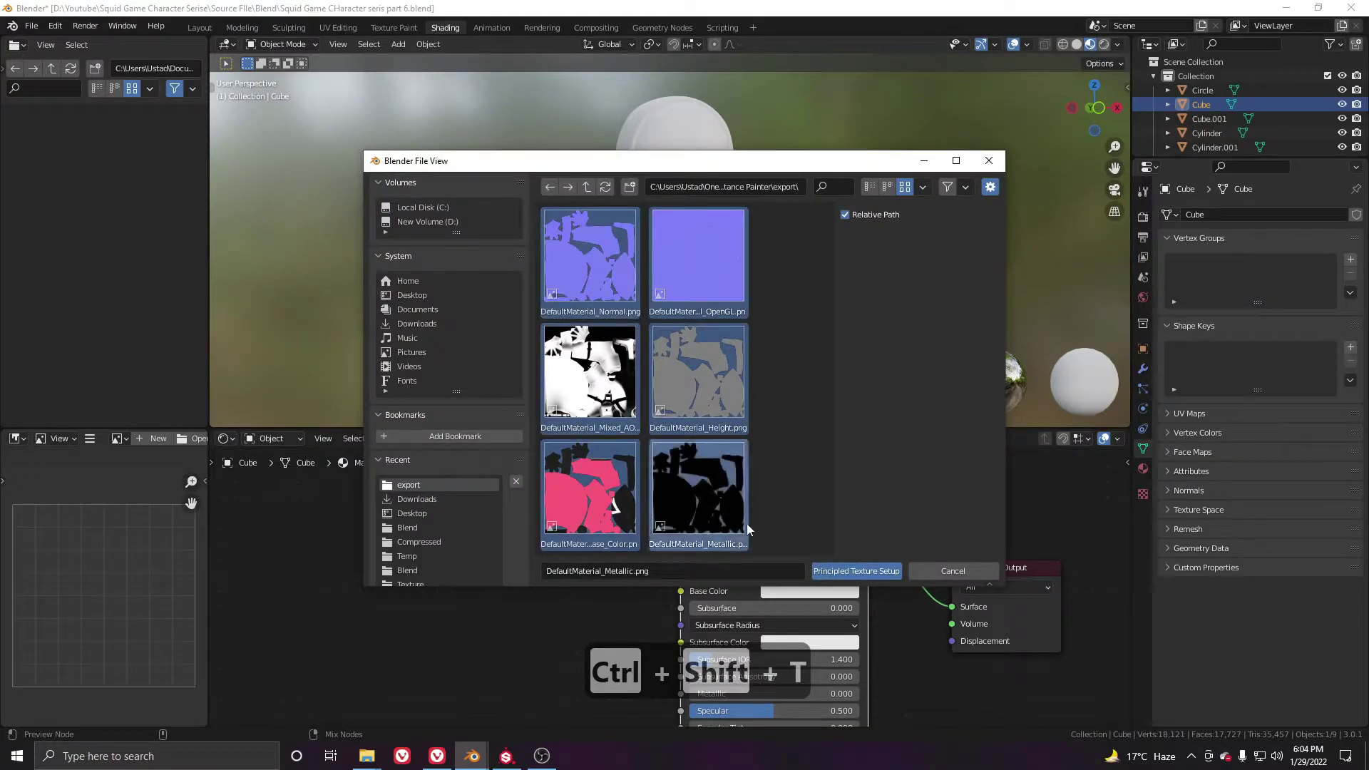
left_click(860, 575)
scroll(626, 589, "down", 15)
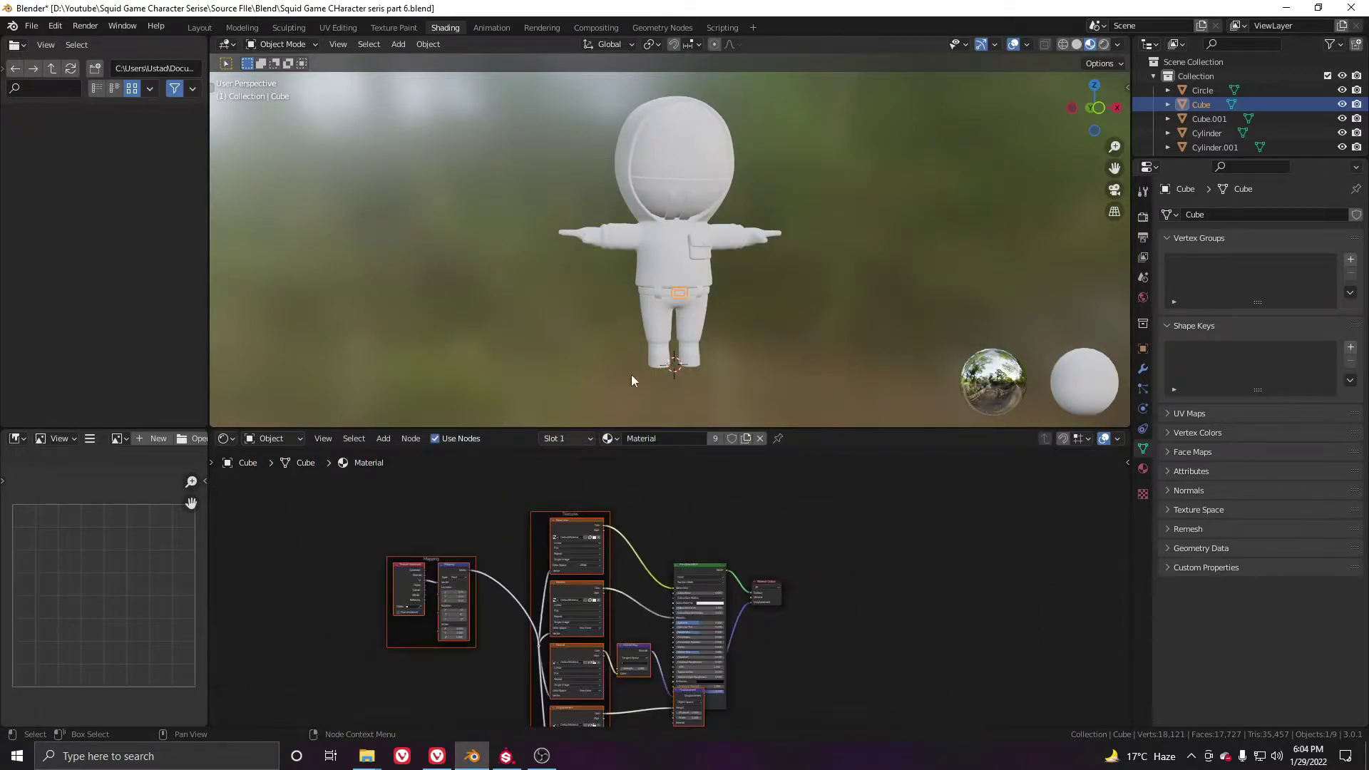
scroll(703, 354, "up", 6)
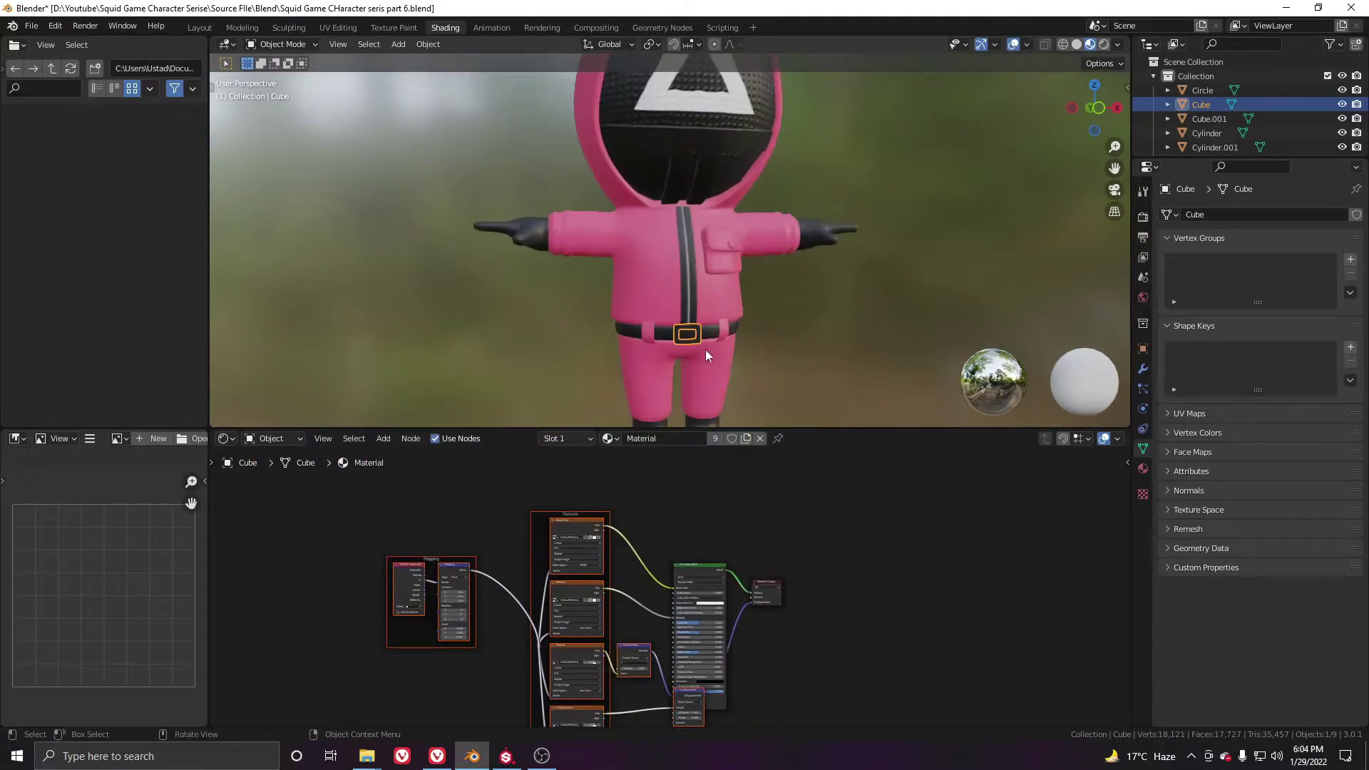
scroll(706, 328, "down", 5)
scroll(694, 300, "up", 7)
scroll(730, 297, "down", 5)
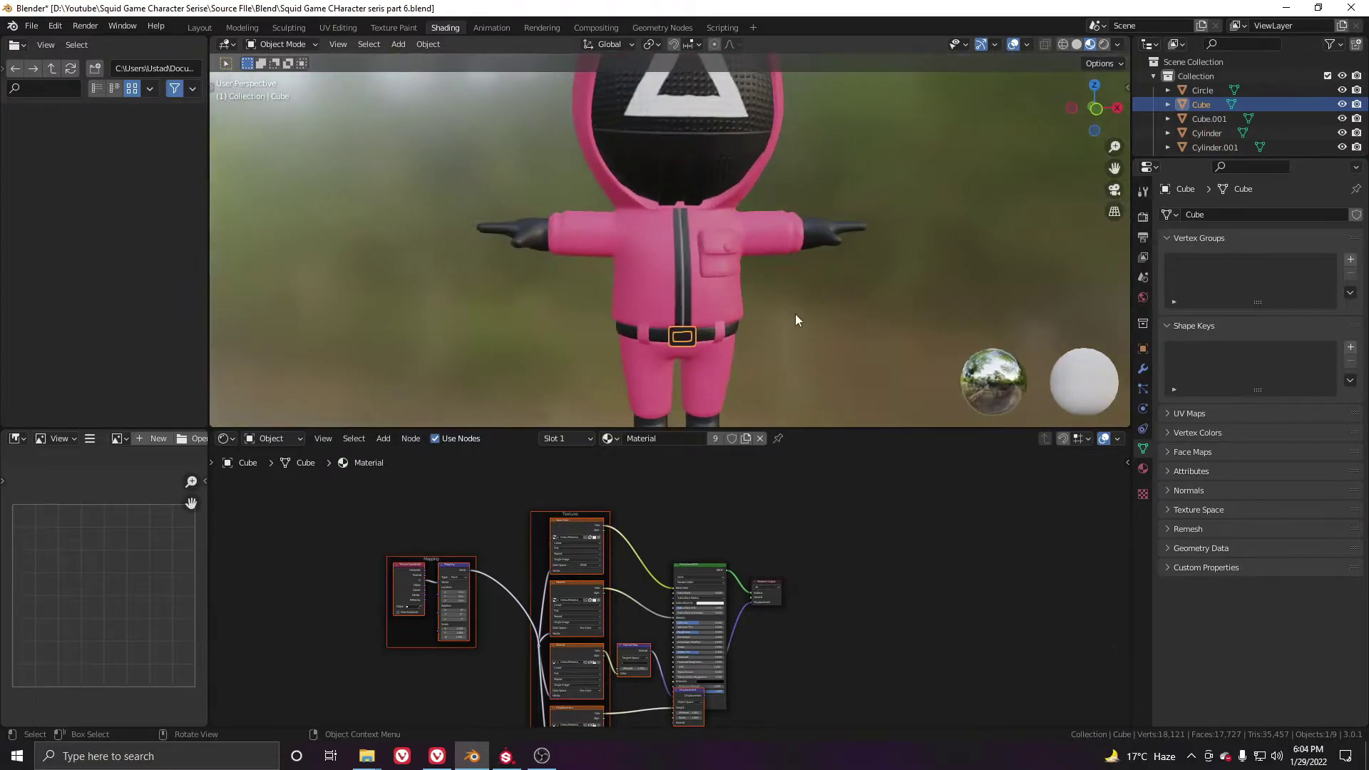
left_click(798, 314)
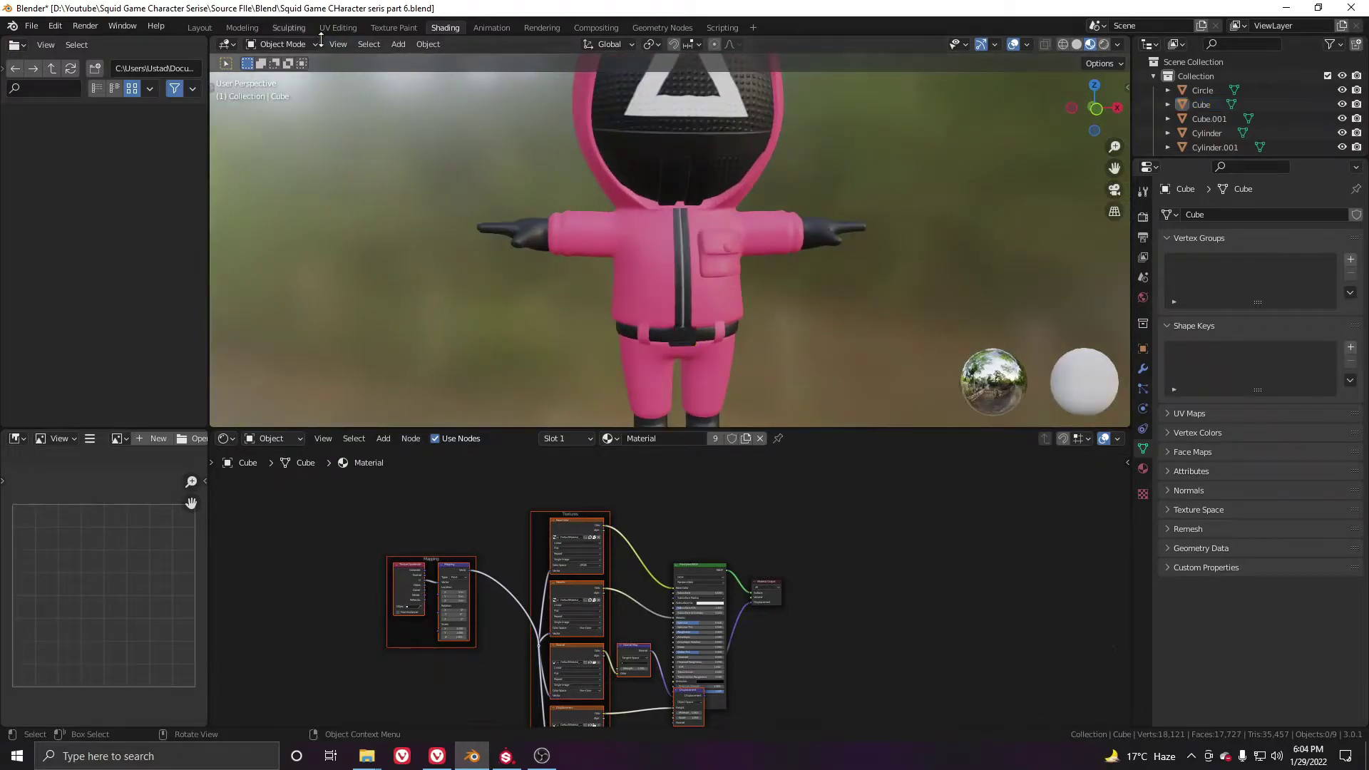
left_click(200, 27)
scroll(554, 386, "down", 2)
middle_click_drag(554, 386, 554, 395)
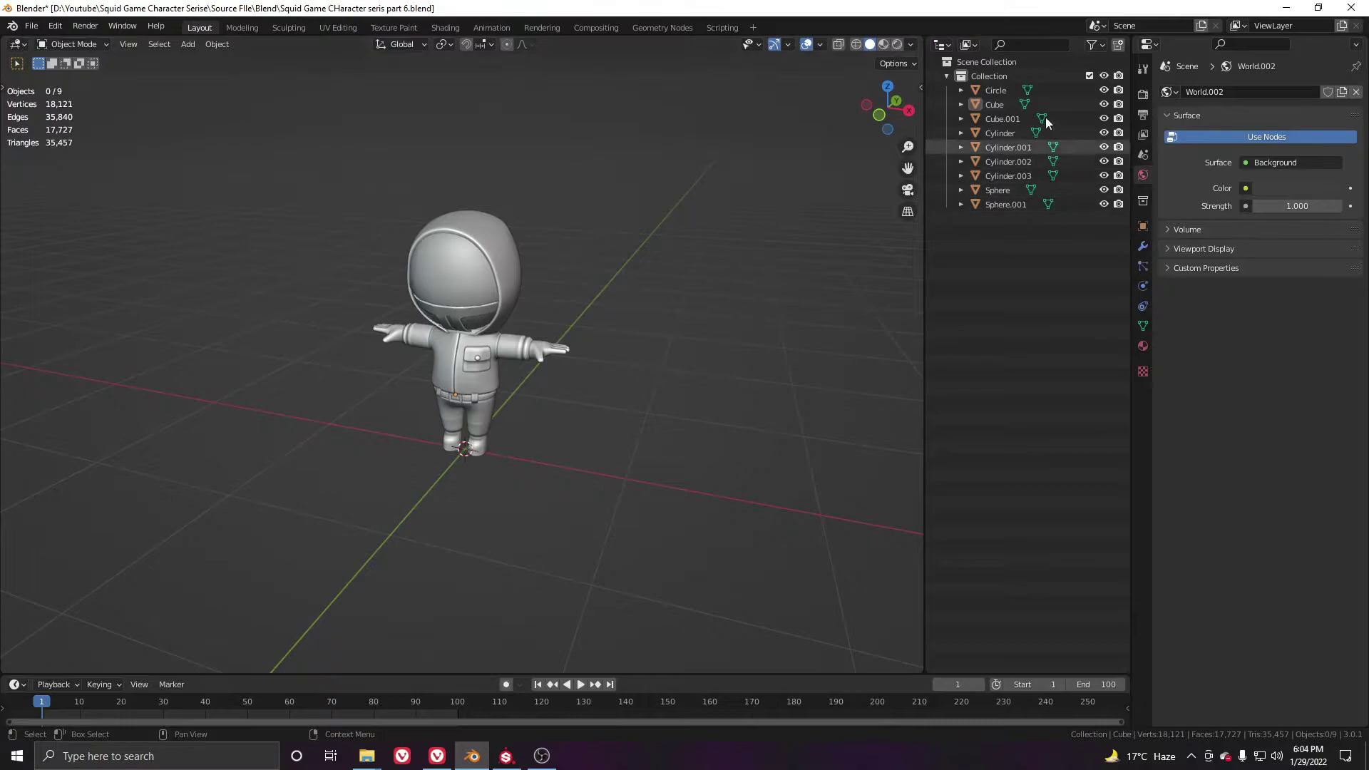
left_click(1143, 94)
scroll(447, 347, "up", 2)
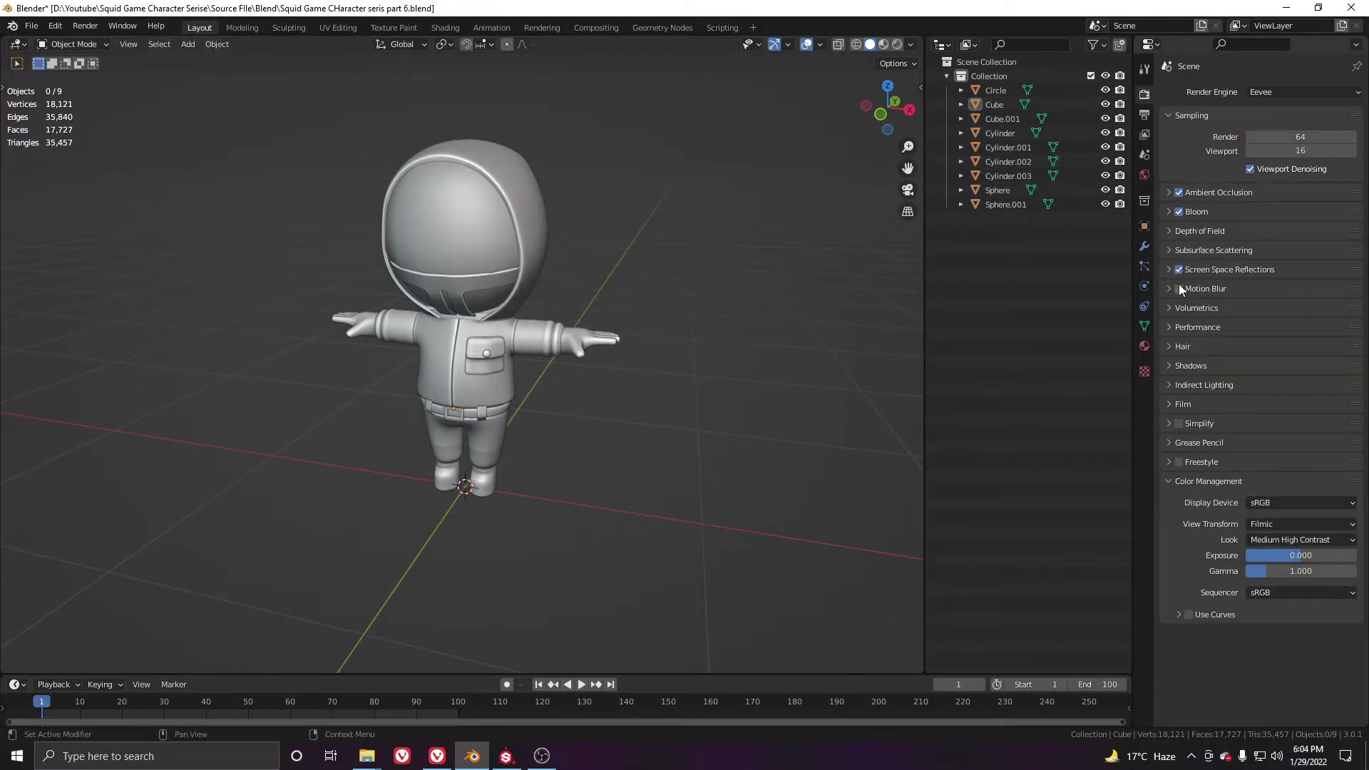
left_click(1200, 365)
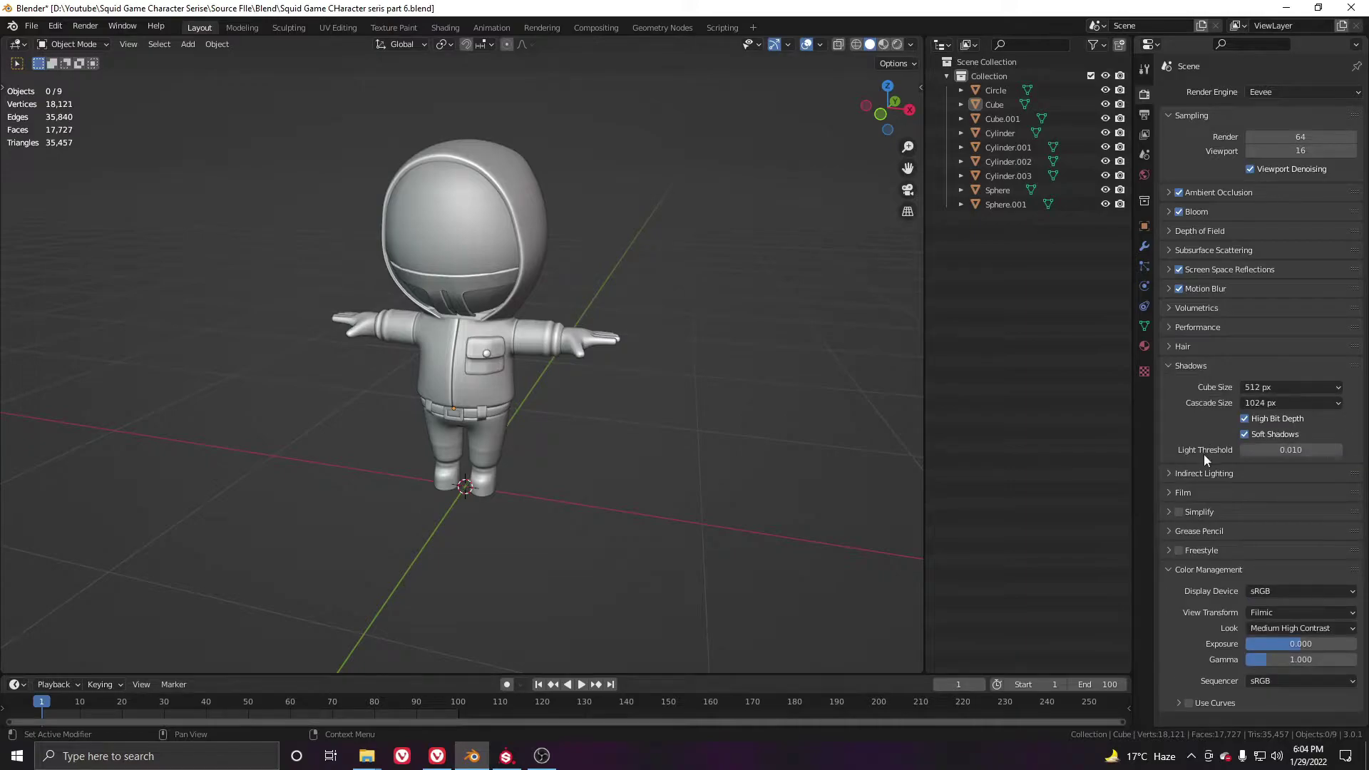
left_click(1180, 367)
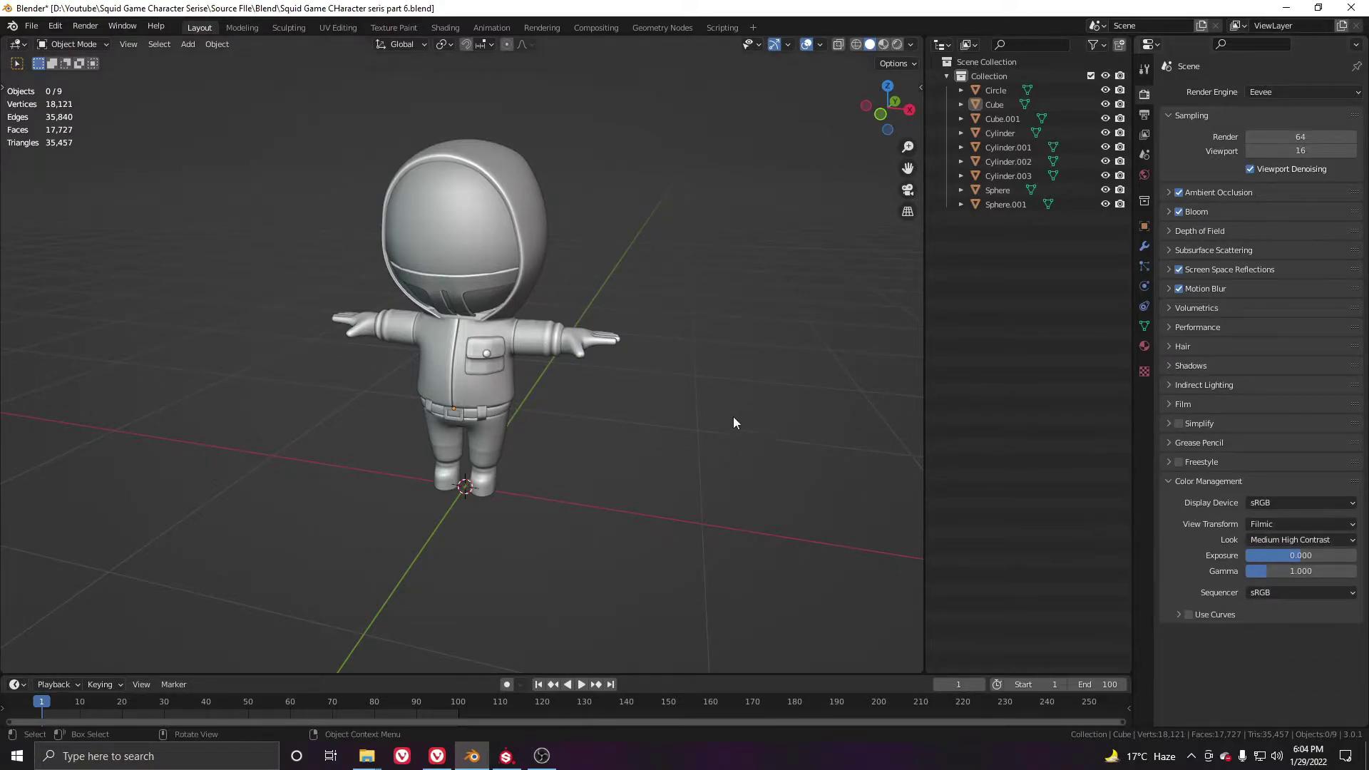
scroll(756, 421, "up", 2)
left_click(1298, 539)
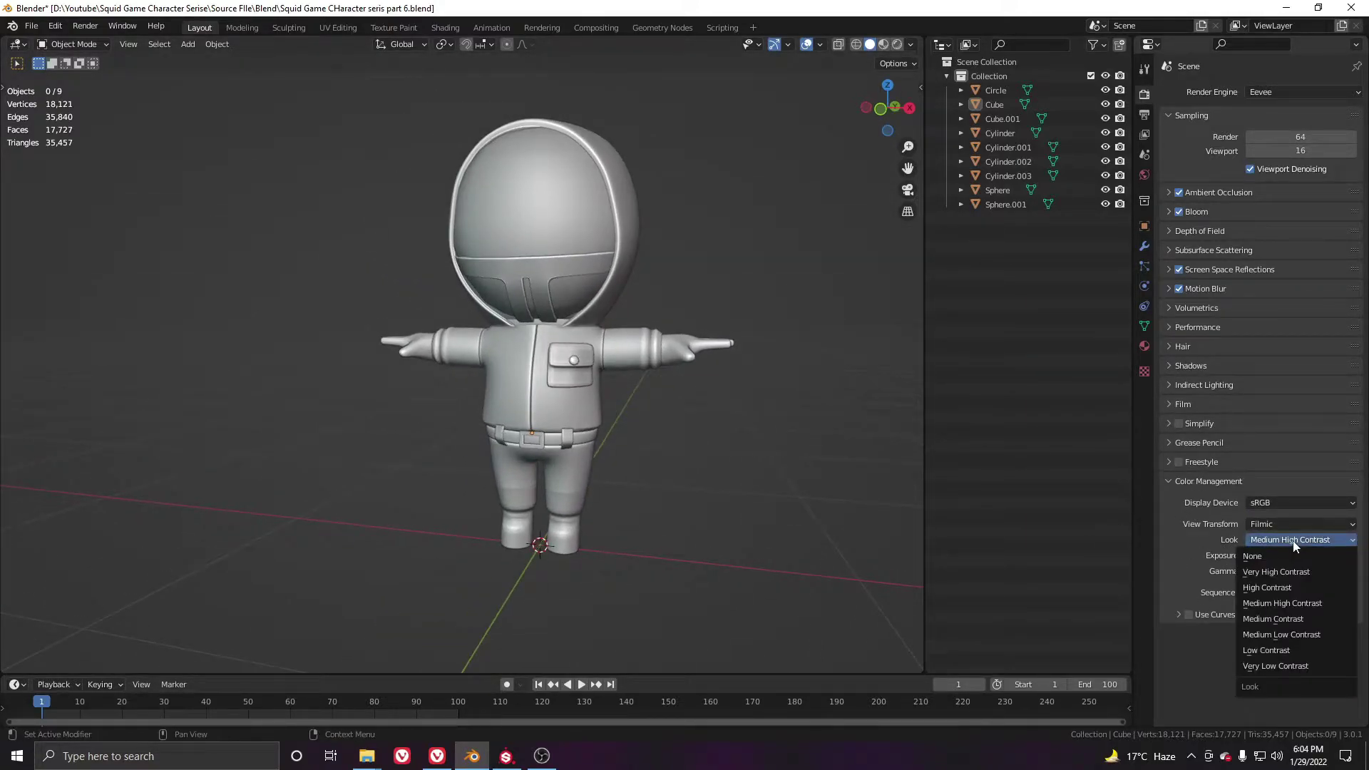
left_click(1271, 604)
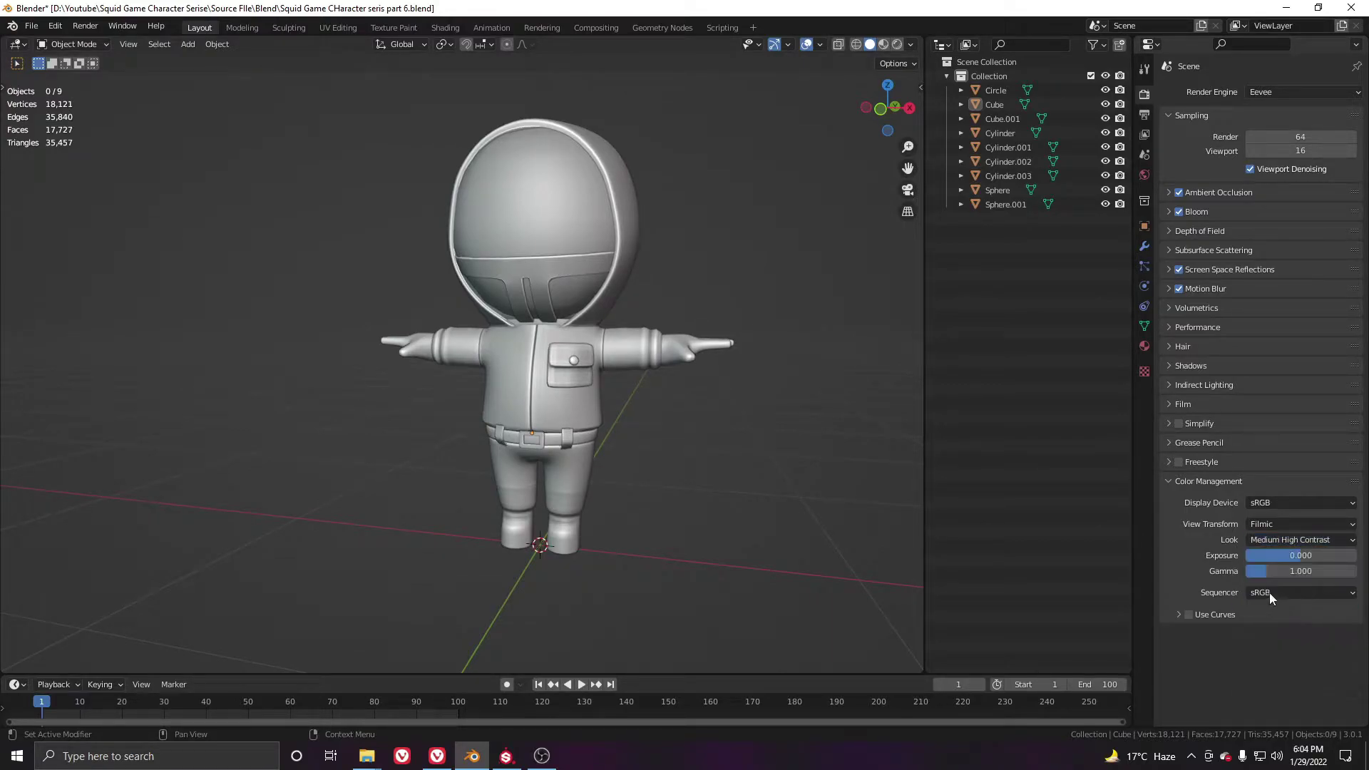
left_click(1249, 526)
scroll(713, 392, "down", 5)
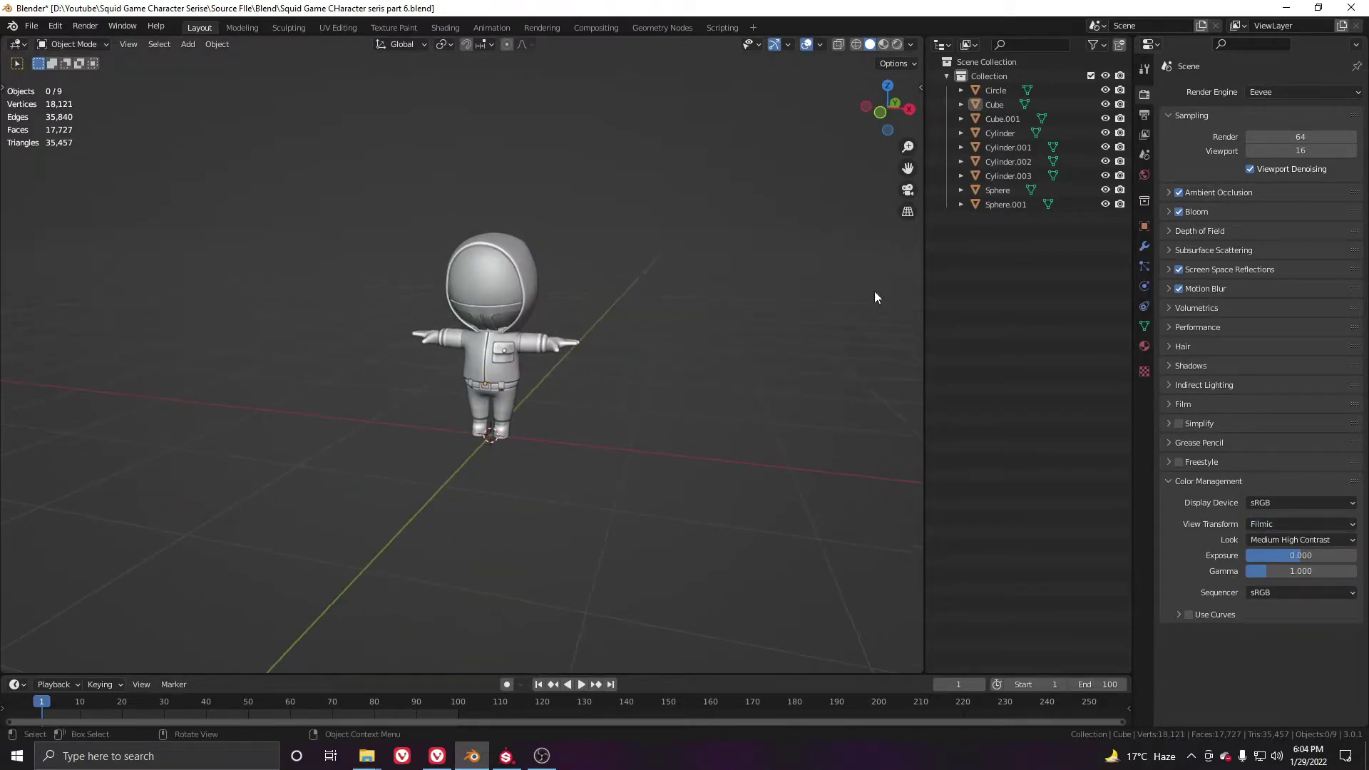
- Add a plane and scale it up into a large floor under the guard
key("shift+a")
left_click(660, 316)
key("s")
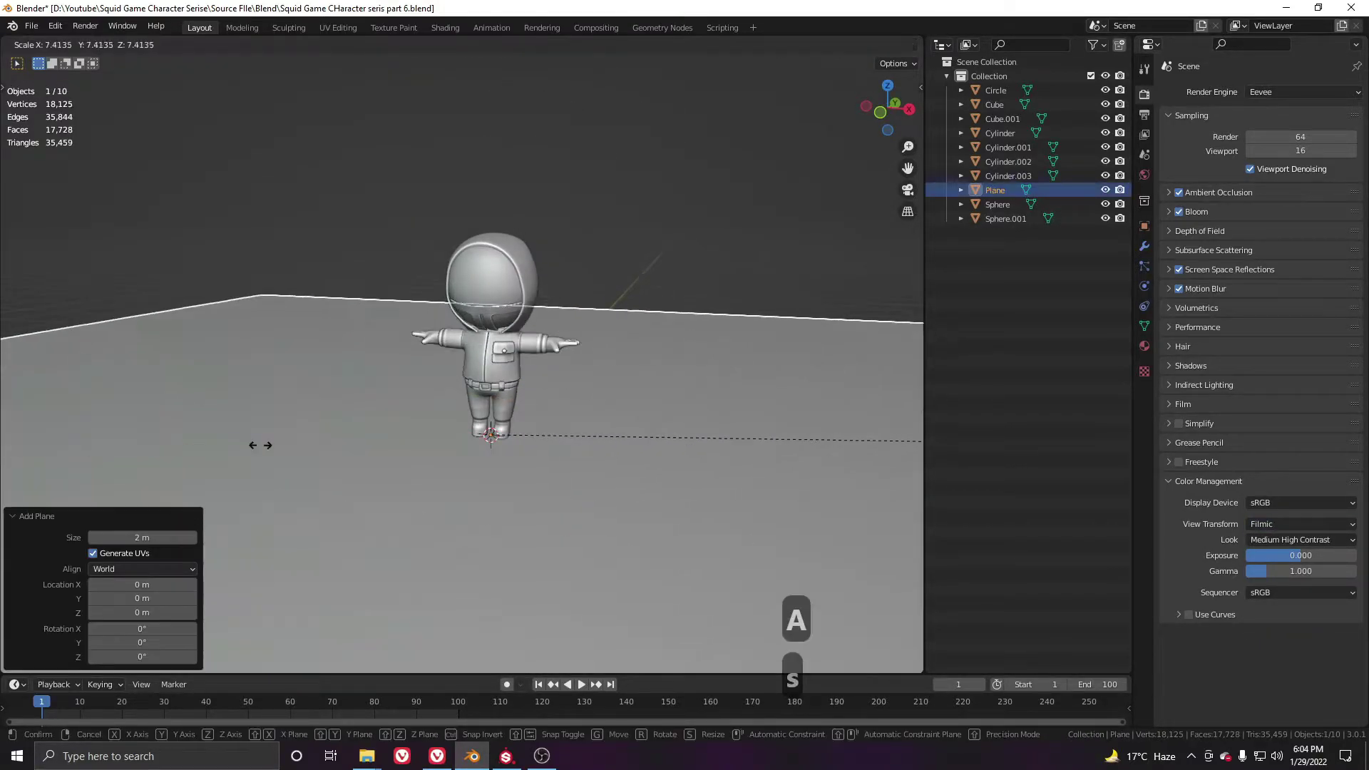
left_click(771, 422)
left_click(768, 147)
scroll(619, 322, "up", 5)
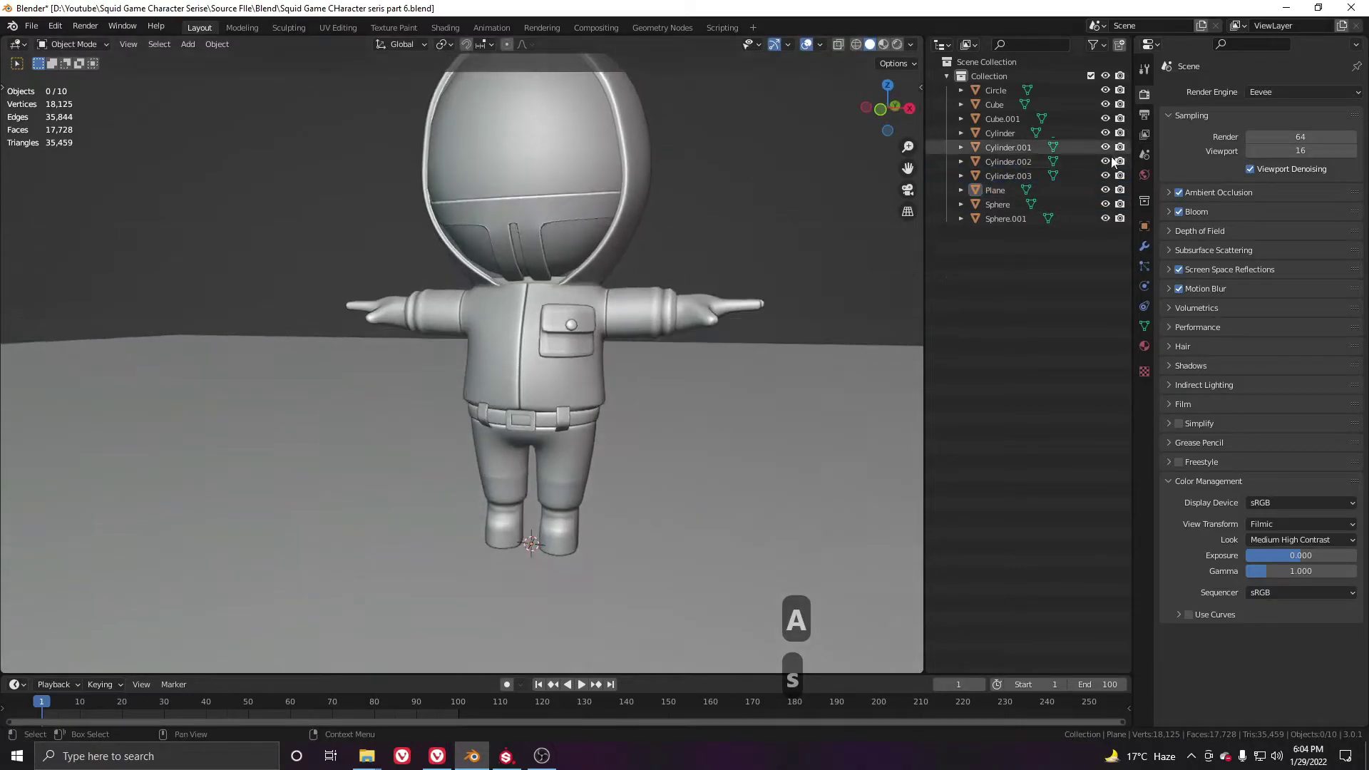
- Set World.002's background colour to black and preview it in rendered shading
left_click(1144, 175)
left_click(1297, 188)
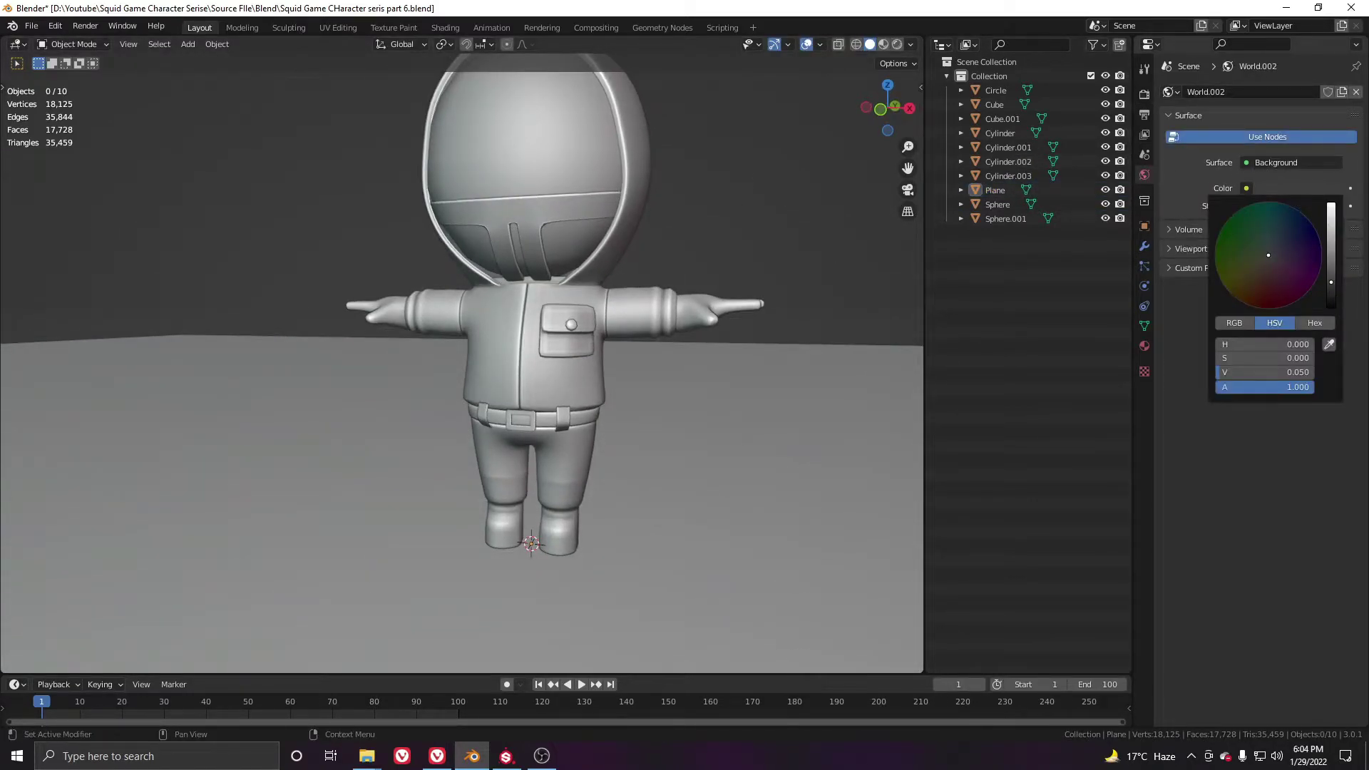
left_click_drag(1331, 282, 1331, 308)
left_click(898, 45)
mouse_move(780, 219)
middle_mouse_down("shift")
mouse_move(650, 235)
mouse_move(720, 259)
middle_mouse_up("shift")
scroll(656, 229, "down", 3)
scroll(717, 247, "up", 2)
left_click(870, 44)
scroll(562, 413, "down", 5)
middle_click_drag(563, 414, 526, 362)
key("shift+a")
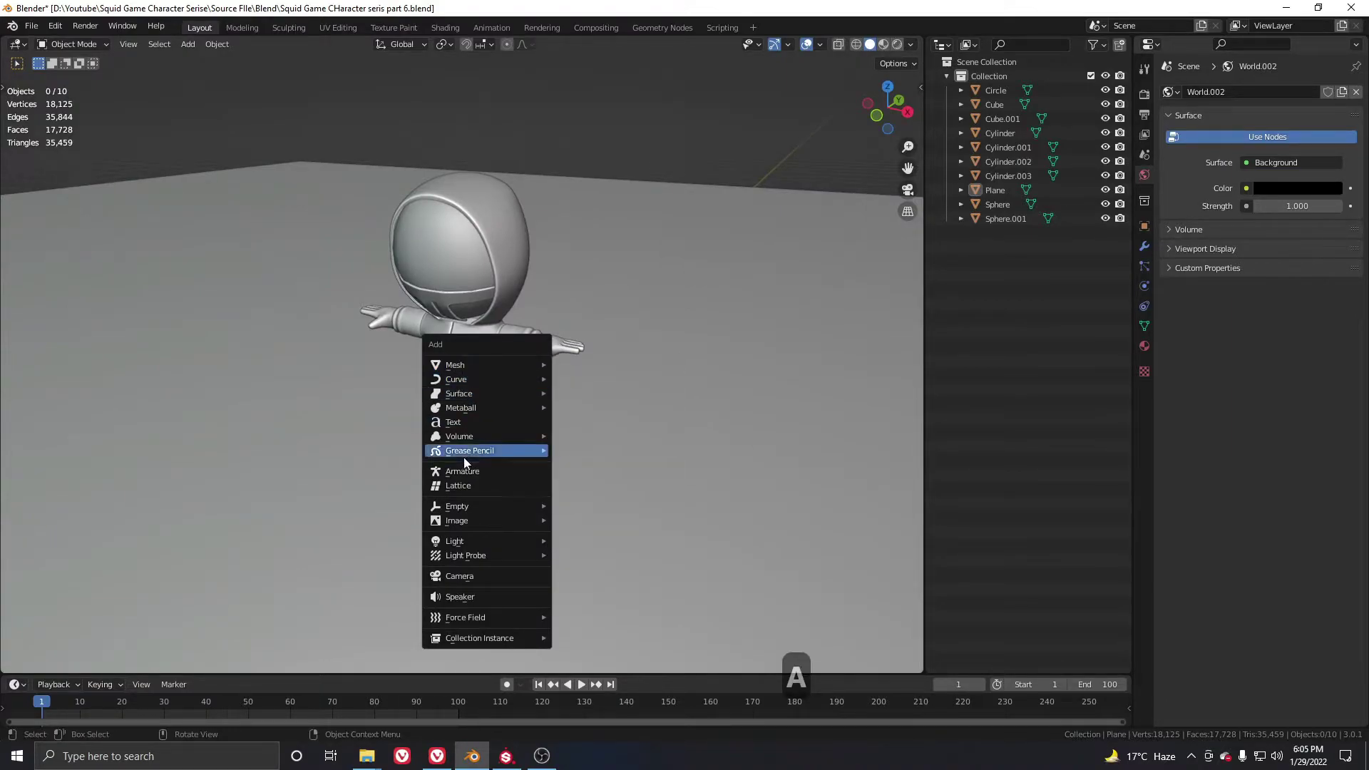
- Add an area light and move and rotate it to the guard's upper left
mouse_move(476, 528)
mouse_move(531, 541)
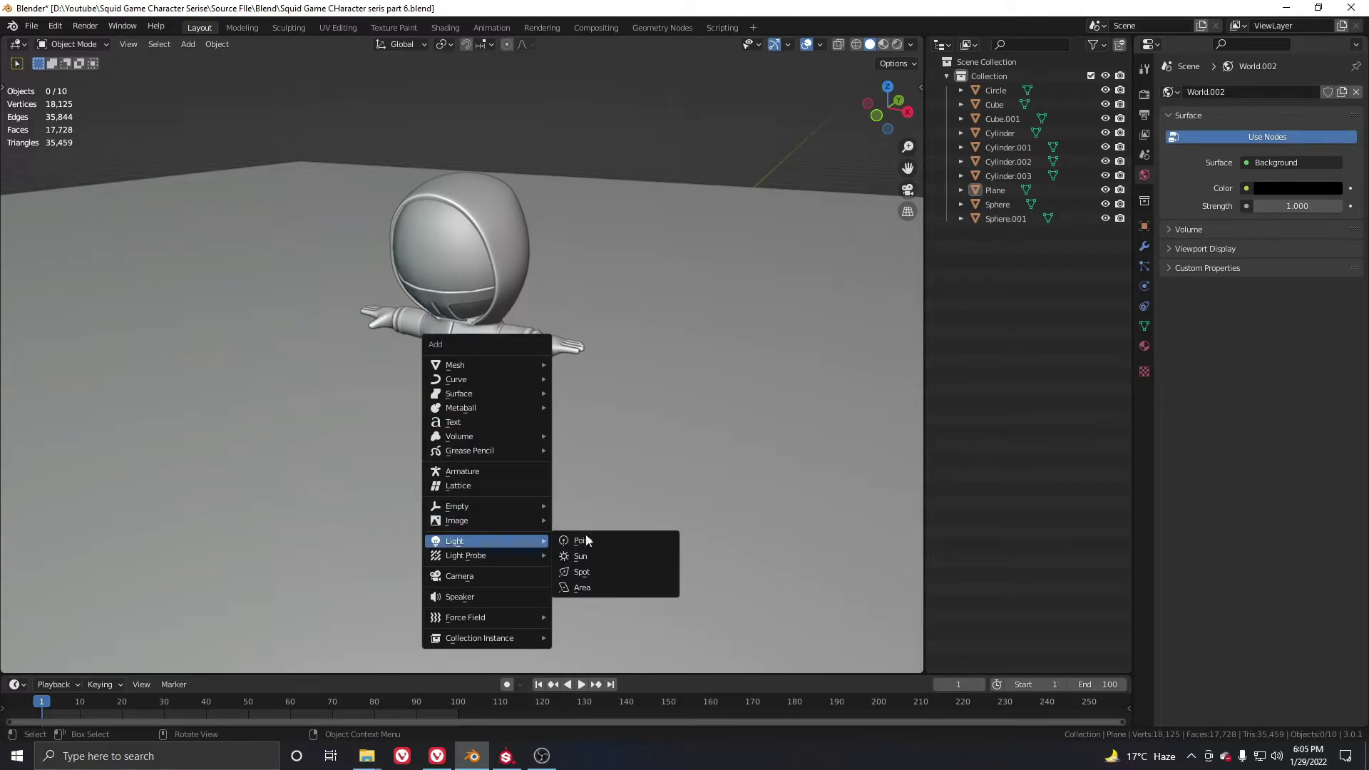
left_click(582, 588)
middle_click_drag(532, 468, 575, 439)
key("KP_1")
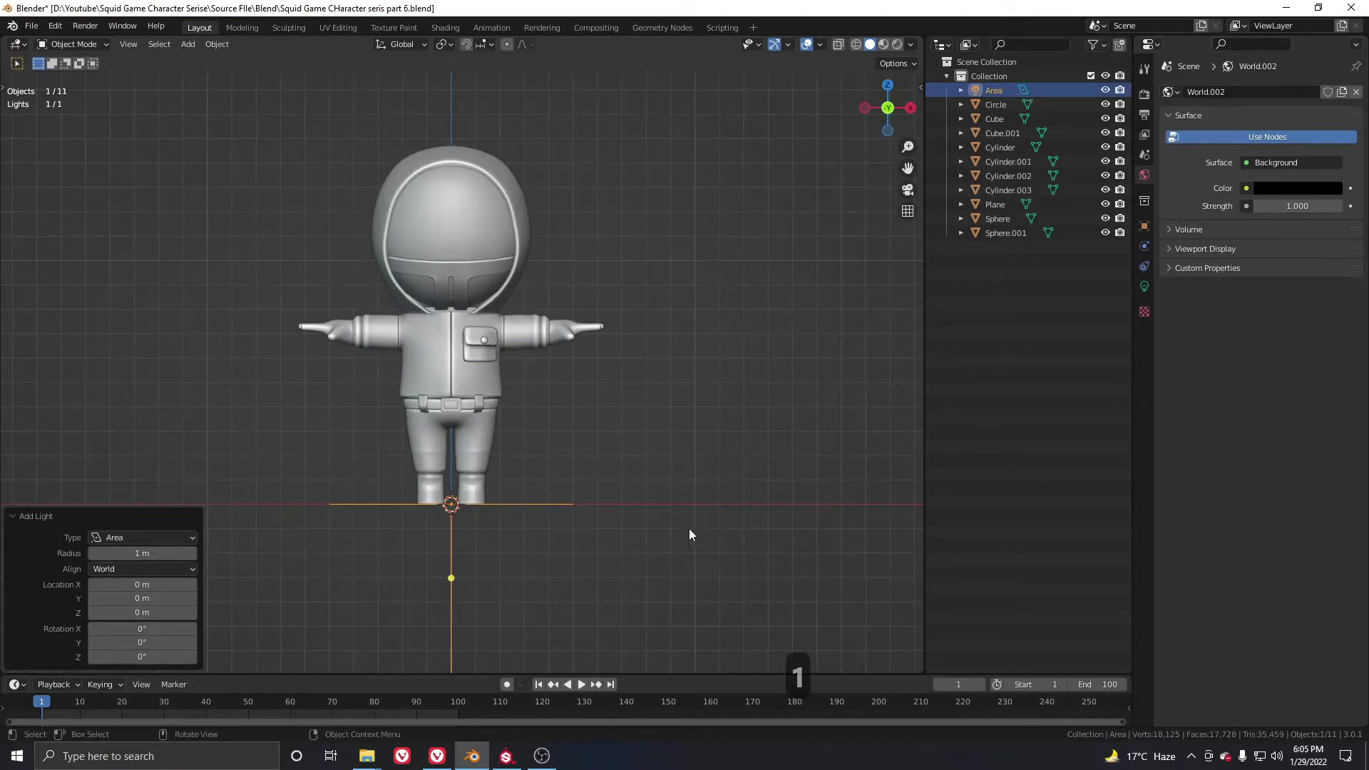
key("r")
left_click(611, 281)
key("g")
left_click(337, 615)
scroll(367, 361, "down", 5)
middle_click_drag(363, 403, 360, 426)
key("KP_7")
- Reposition the area light beside the guard, aim it at the character, and raise it slightly
key("g")
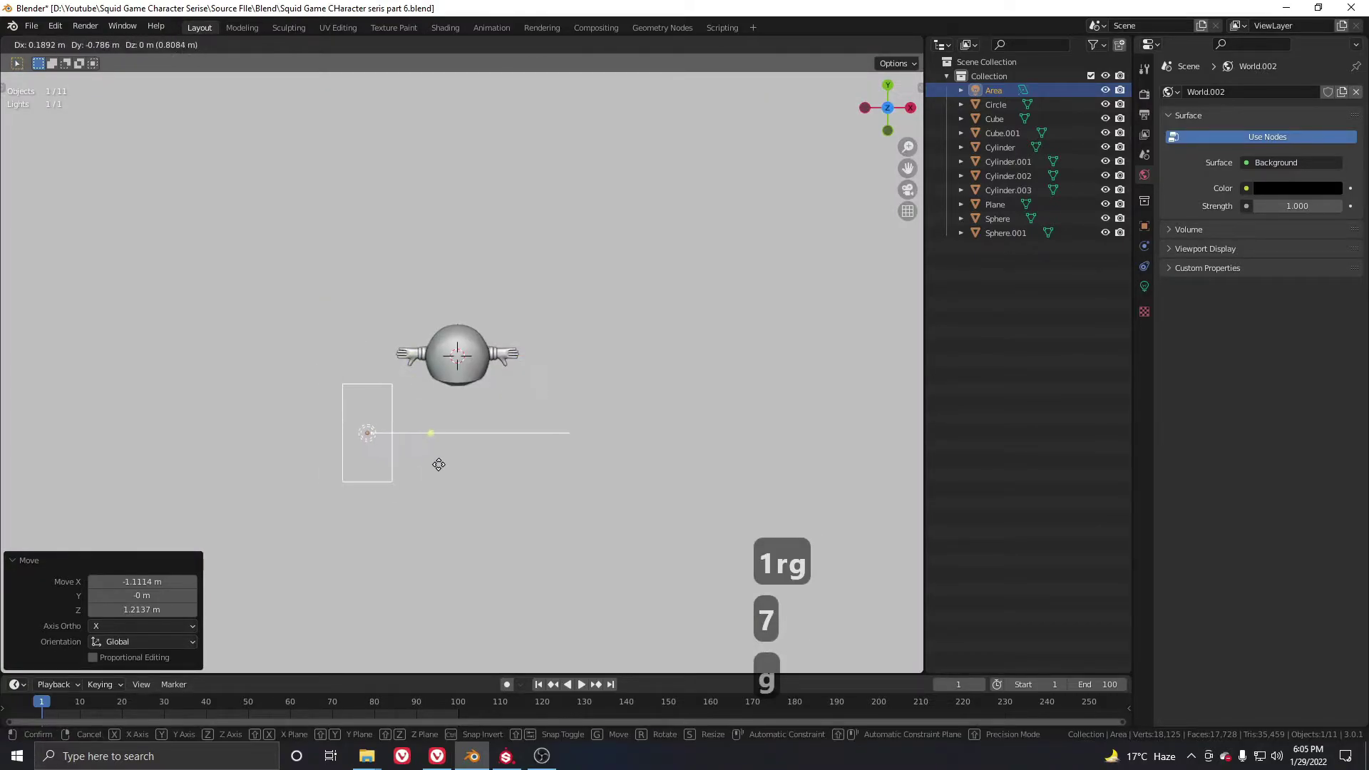
left_click(438, 463)
key("r")
left_click(451, 376)
mouse_move(452, 377)
middle_mouse_down()
mouse_move(424, 344)
mouse_move(430, 282)
mouse_move(400, 331)
mouse_move(448, 310)
mouse_move(579, 372)
middle_mouse_up()
key("g")
left_click(435, 260)
left_click(896, 44)
- Scale the area light to 2.199 and set its power to 21.4 W
key("s")
left_click(632, 412)
middle_click_drag(631, 413, 617, 396)
left_click(1144, 286)
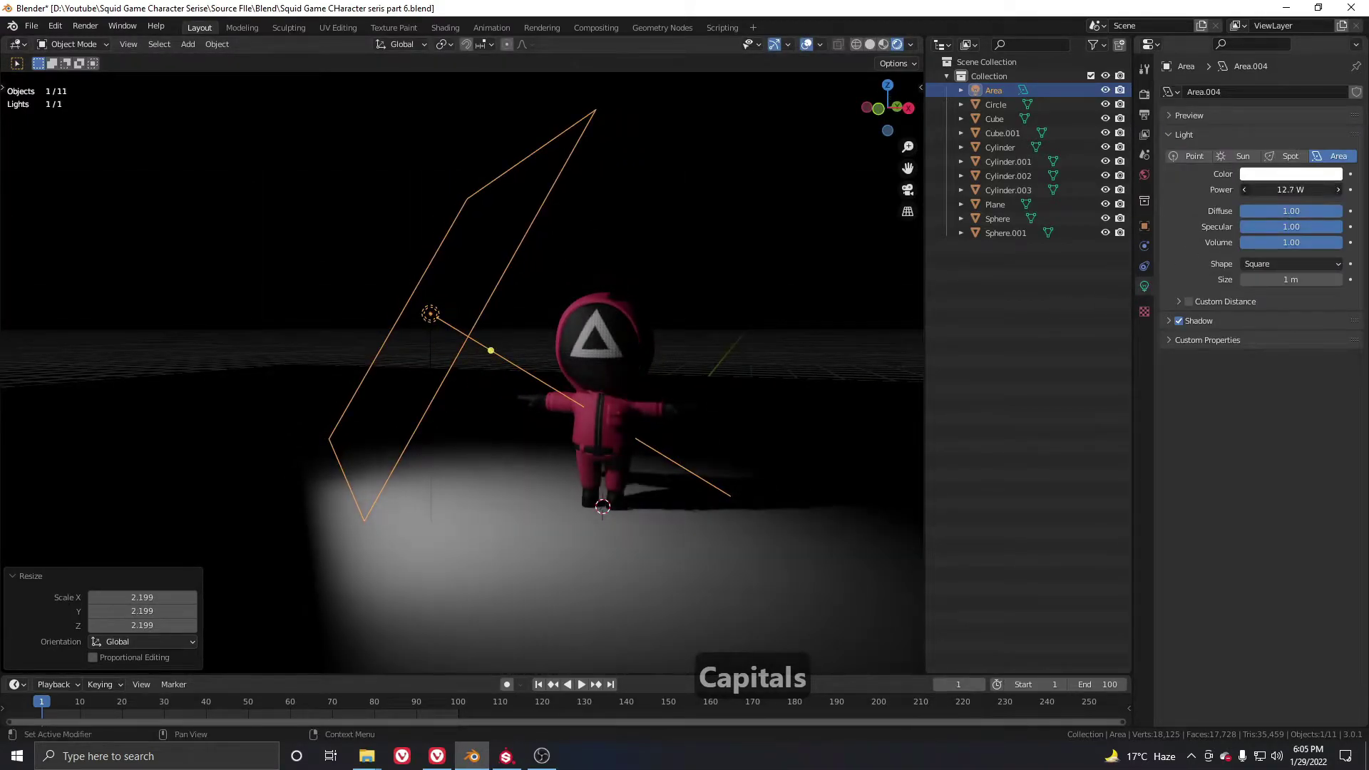
left_click_drag(1292, 189, 1316, 189)
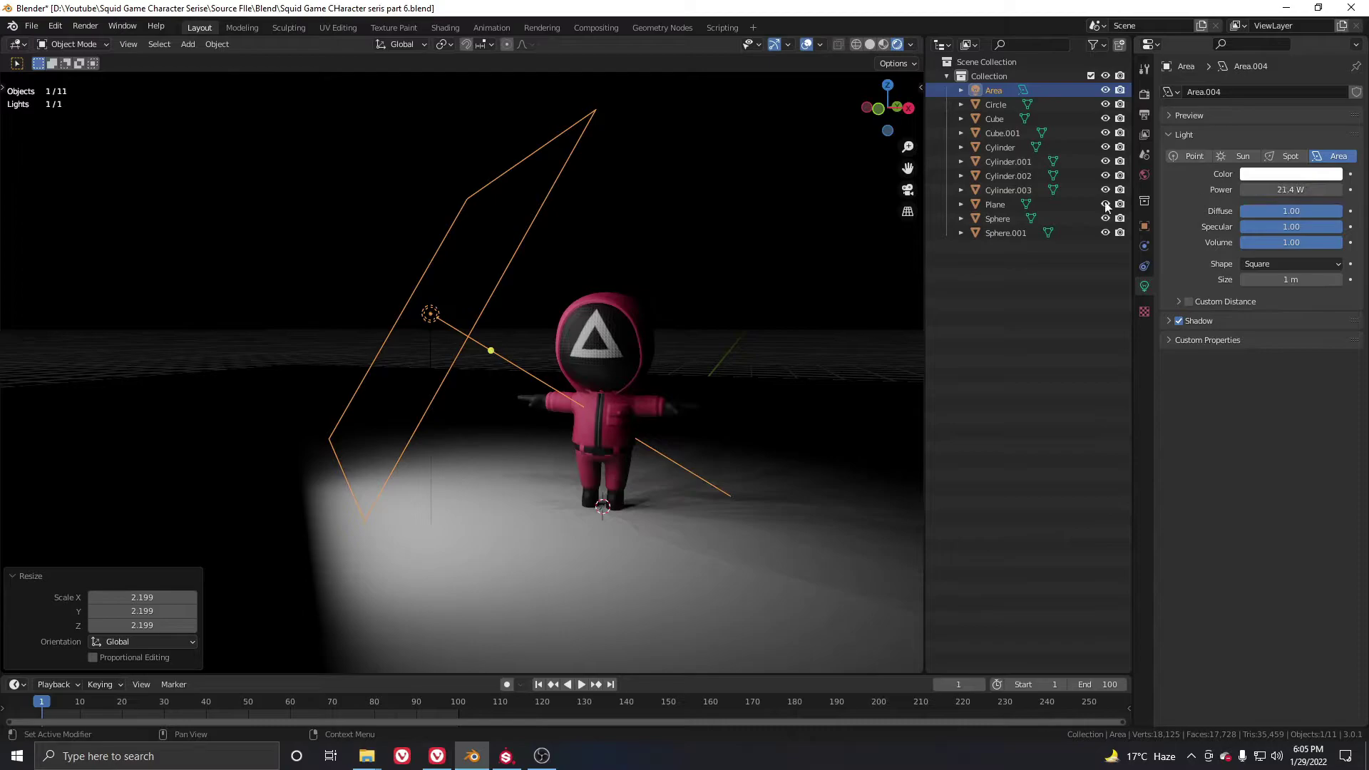
- Create Material.003 for the floor plane: black base colour, Roughness 1.000, Specular 0.000
left_click(699, 551)
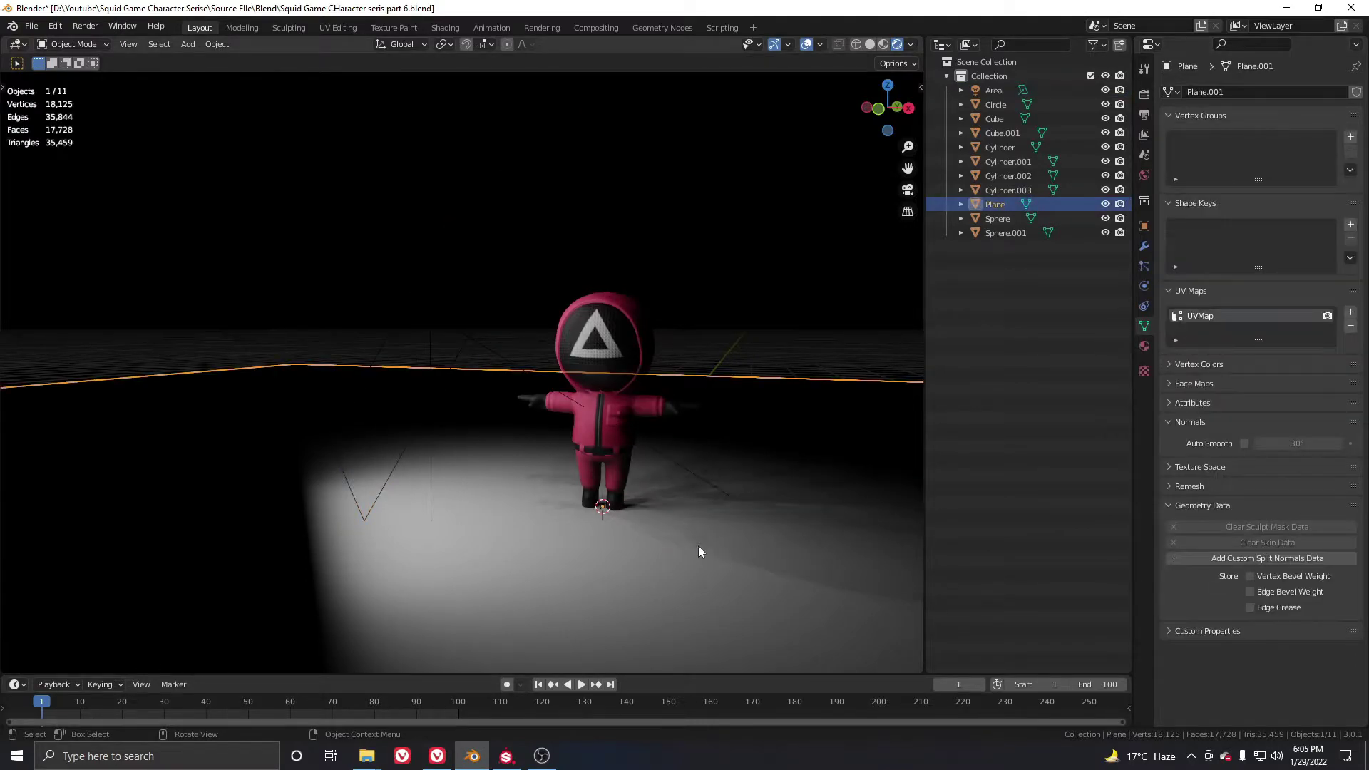
left_click(1144, 346)
left_click(1208, 155)
left_click(1297, 304)
left_click_drag(1330, 187, 1330, 203)
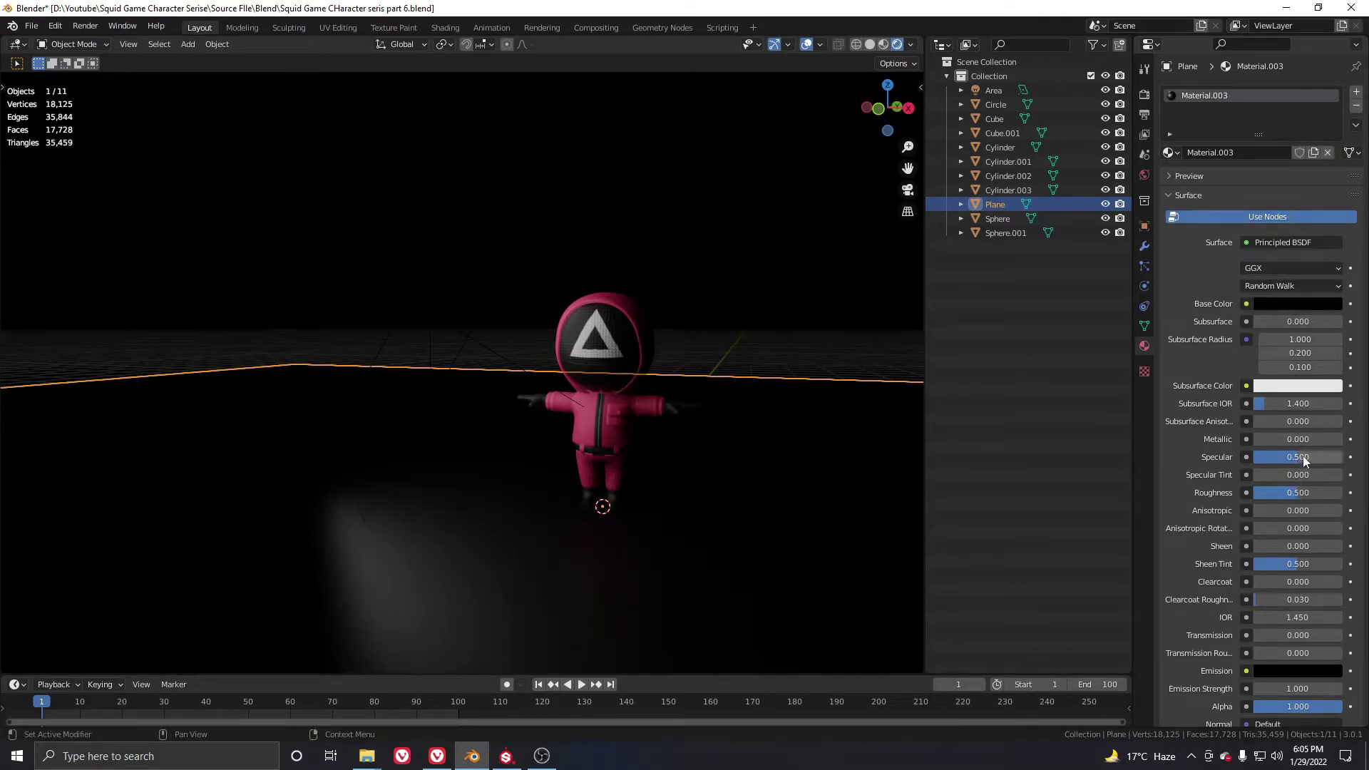
left_click_drag(1260, 496, 1305, 496)
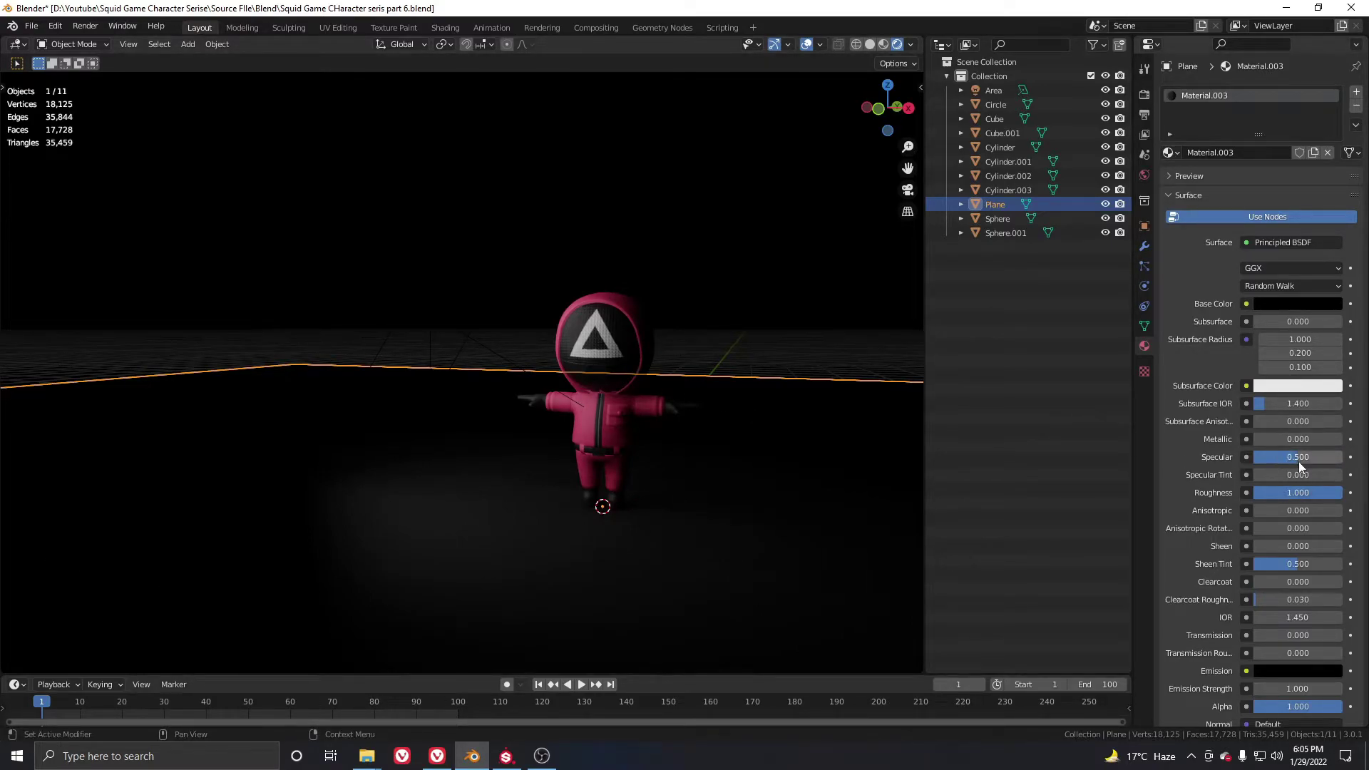
left_click_drag(1299, 461, 1253, 461)
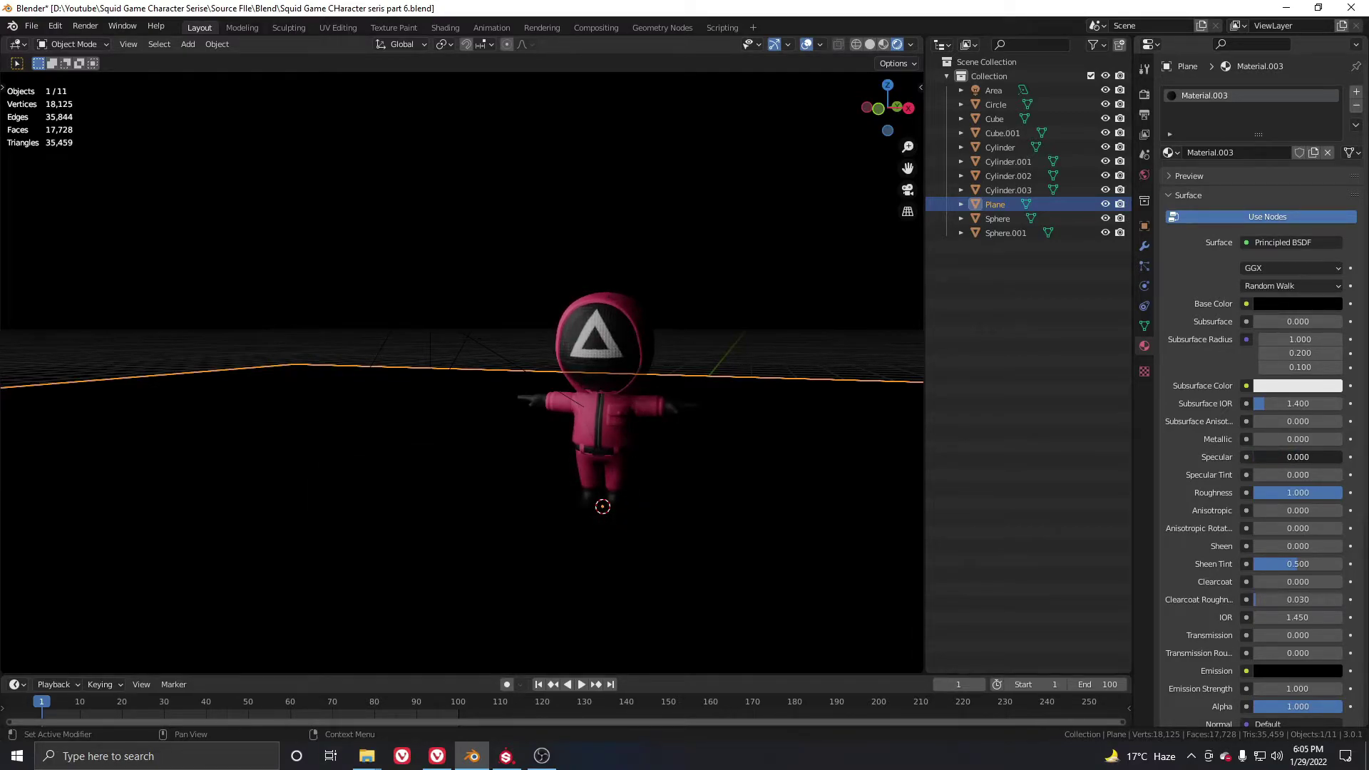
- Hide the viewport overlays to inspect the dark, non-reflective floor
middle_click_drag(620, 477, 537, 458)
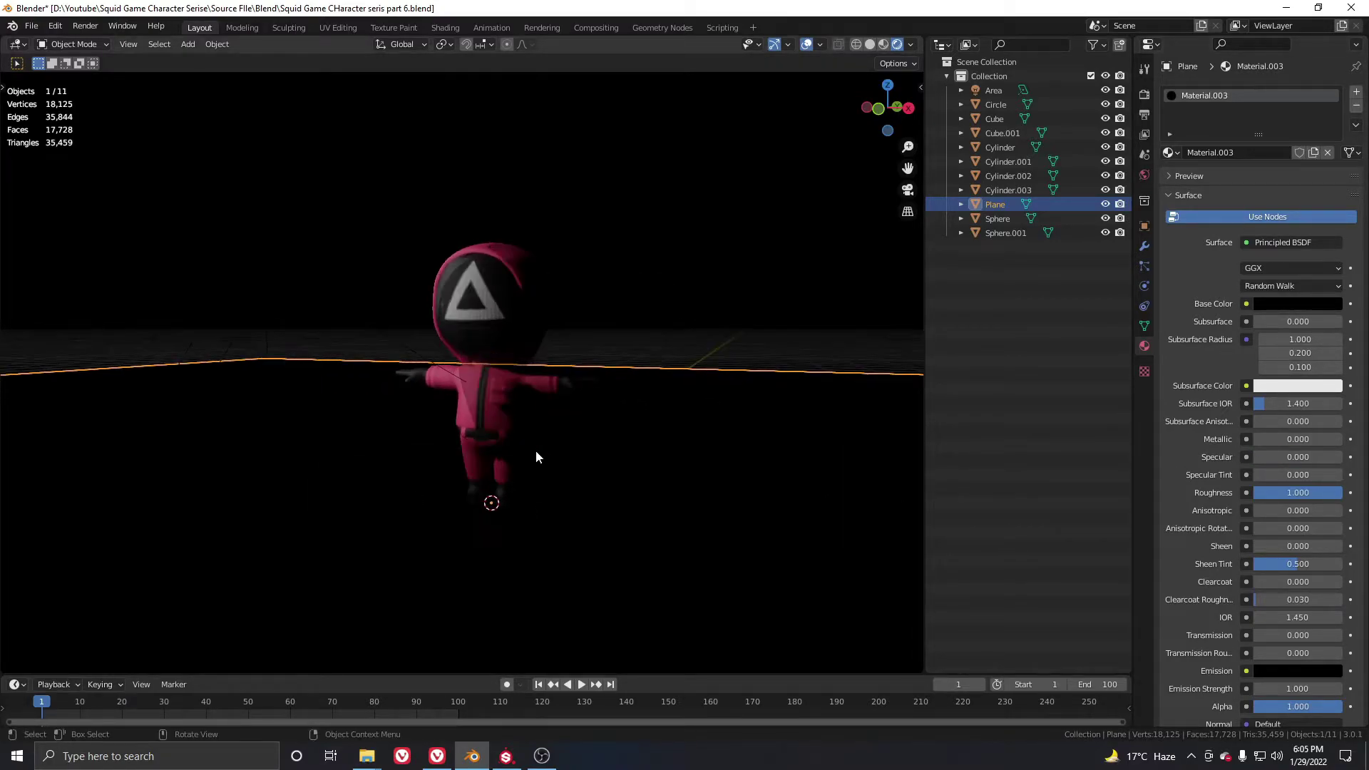
left_click(806, 44)
left_click(812, 42)
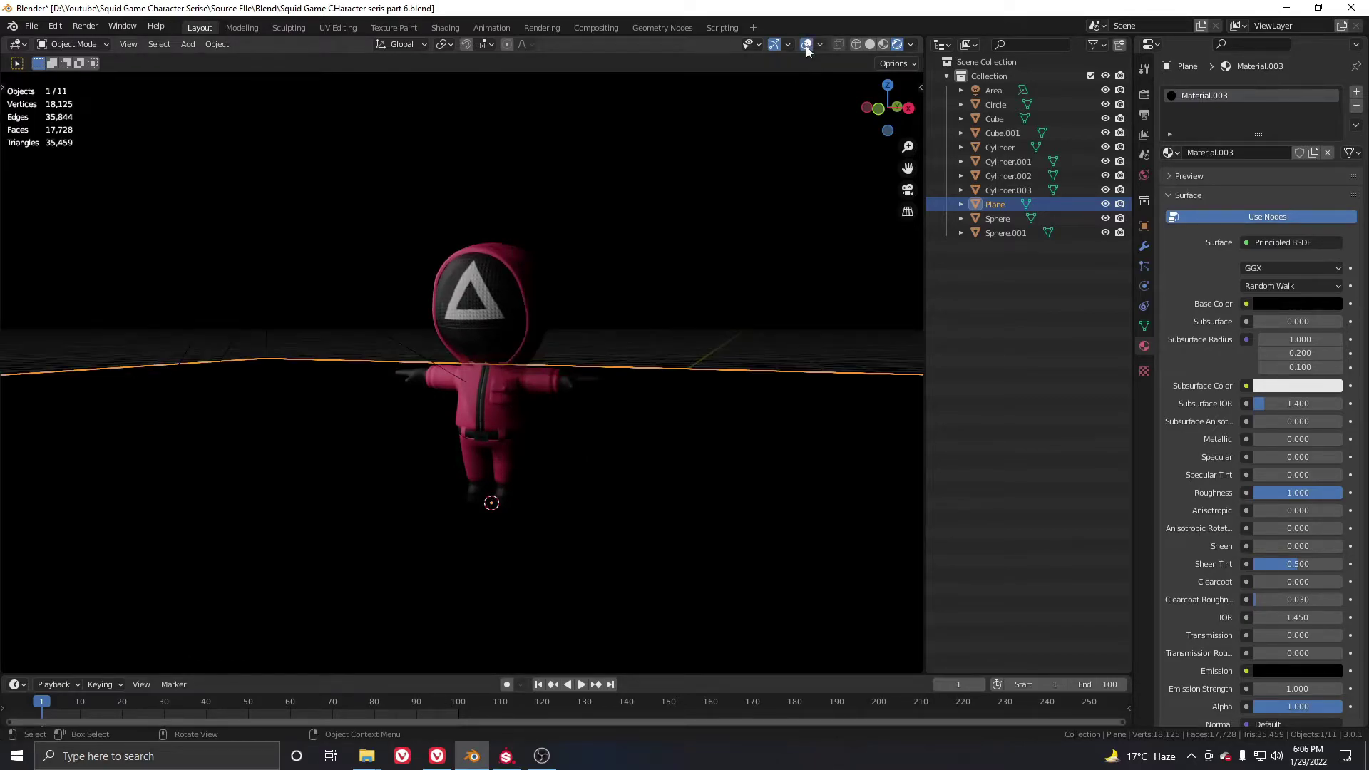
left_click(807, 45)
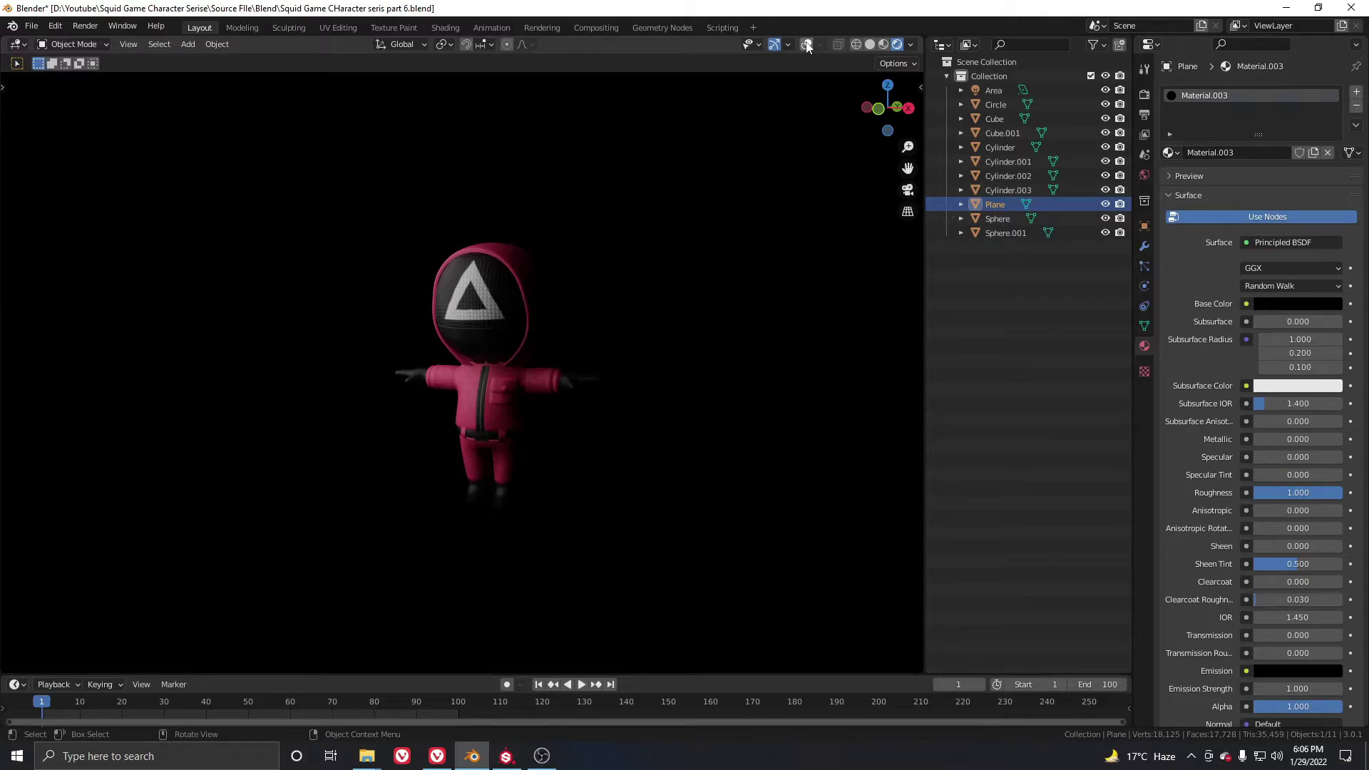
- Duplicate the area light and place the copy on the guard's right side
left_click(806, 45)
left_click(869, 44)
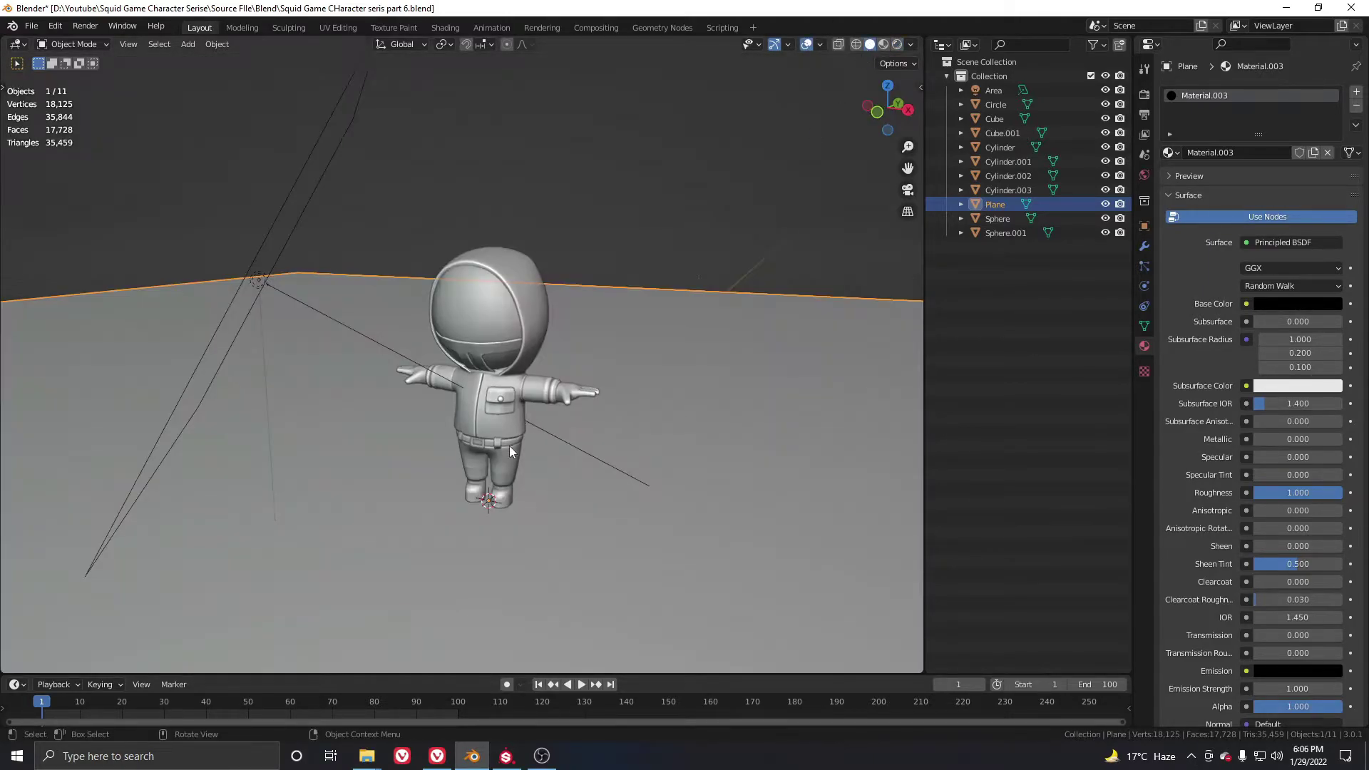
middle_click_drag(508, 446, 562, 421)
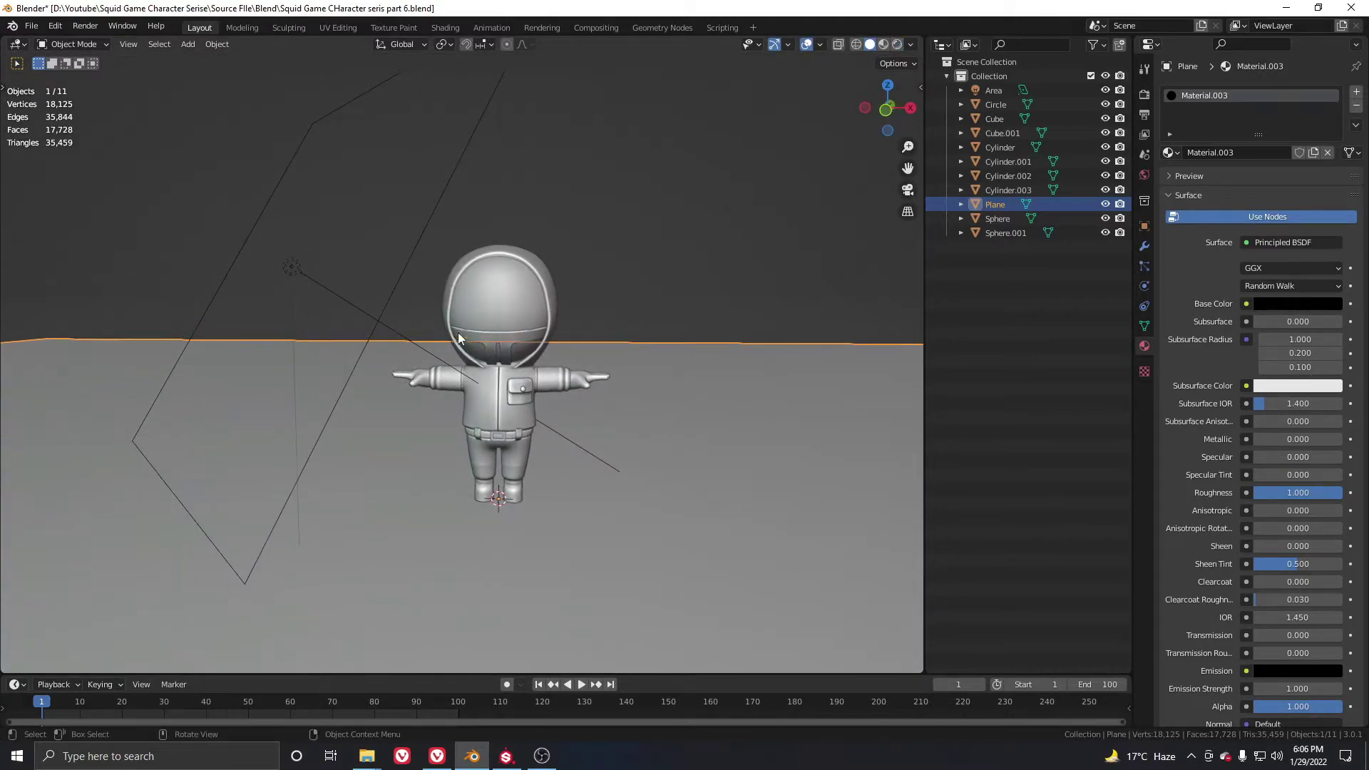
left_click(300, 271)
key("KP_1")
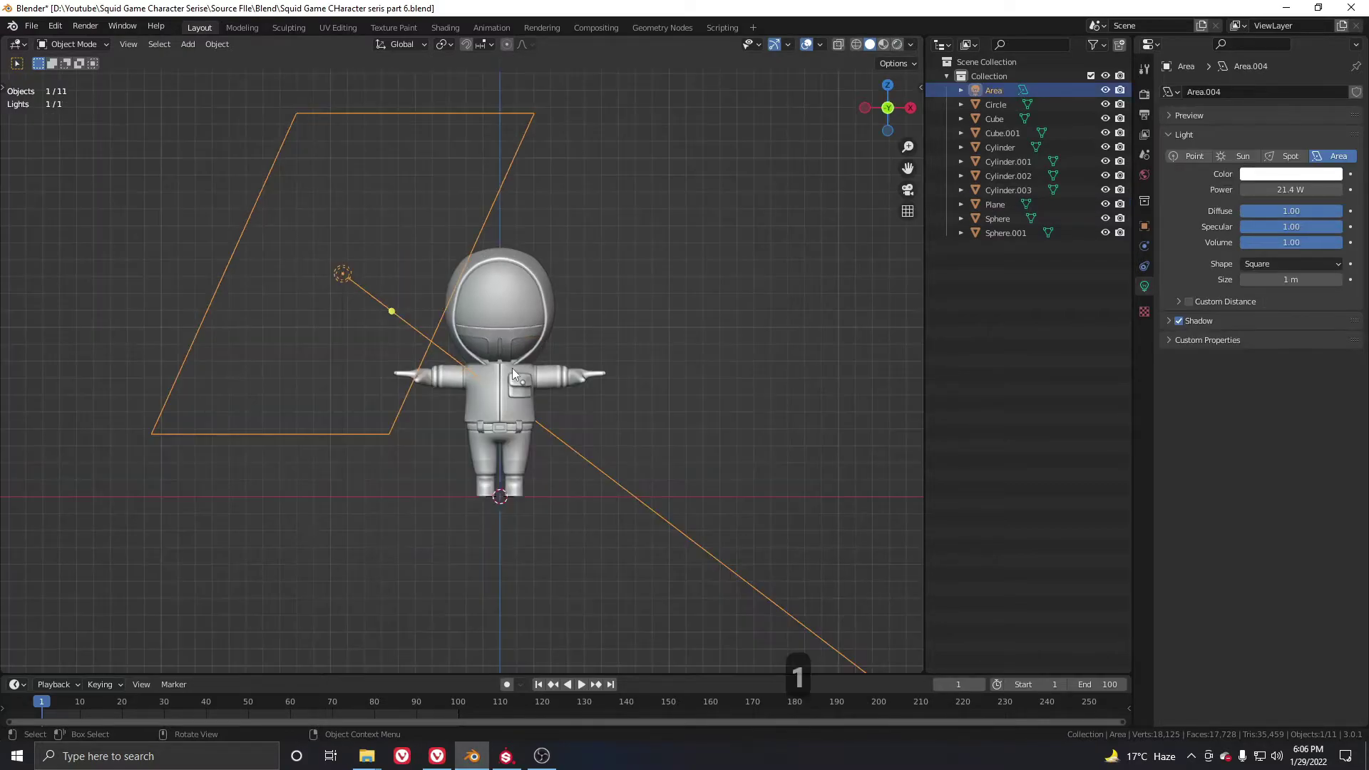
key("shift+d")
left_click(710, 331)
key("KP_7")
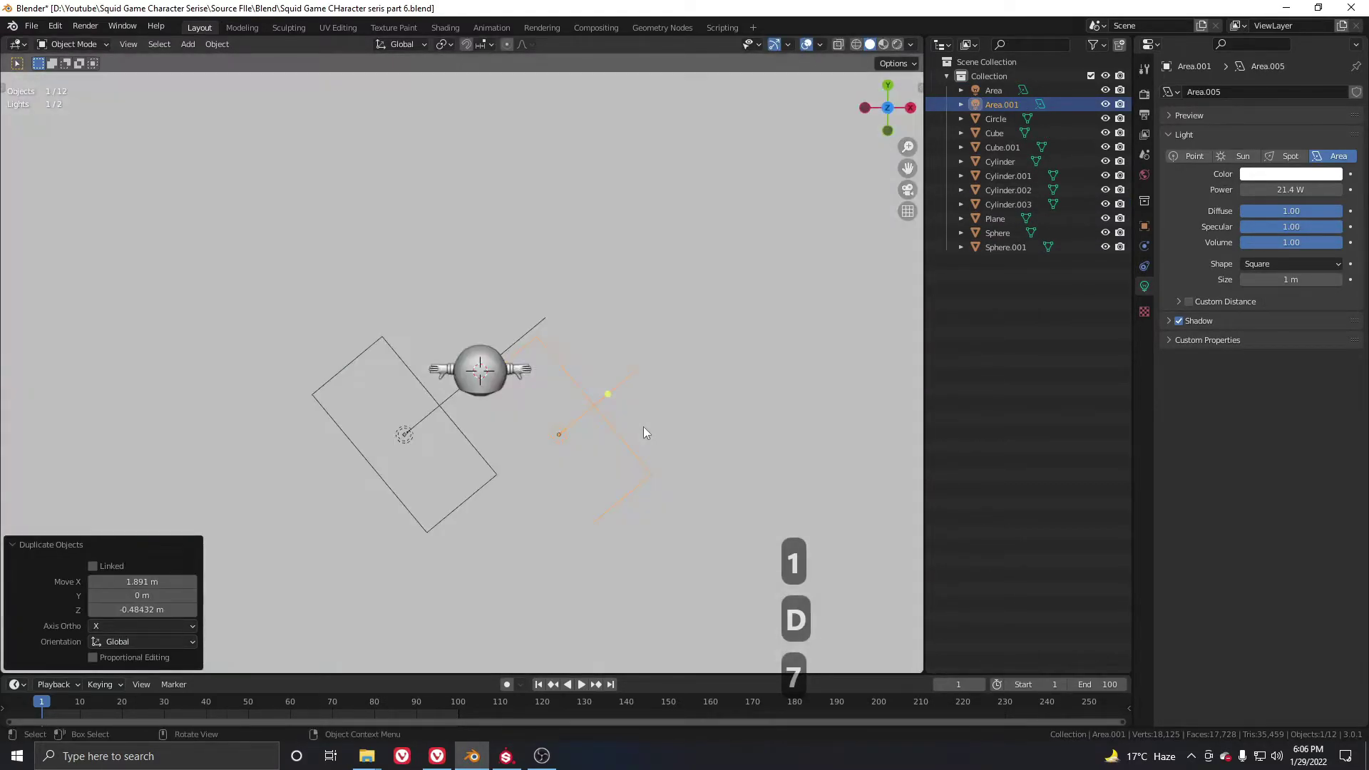
key("g")
left_click(682, 417)
key("r")
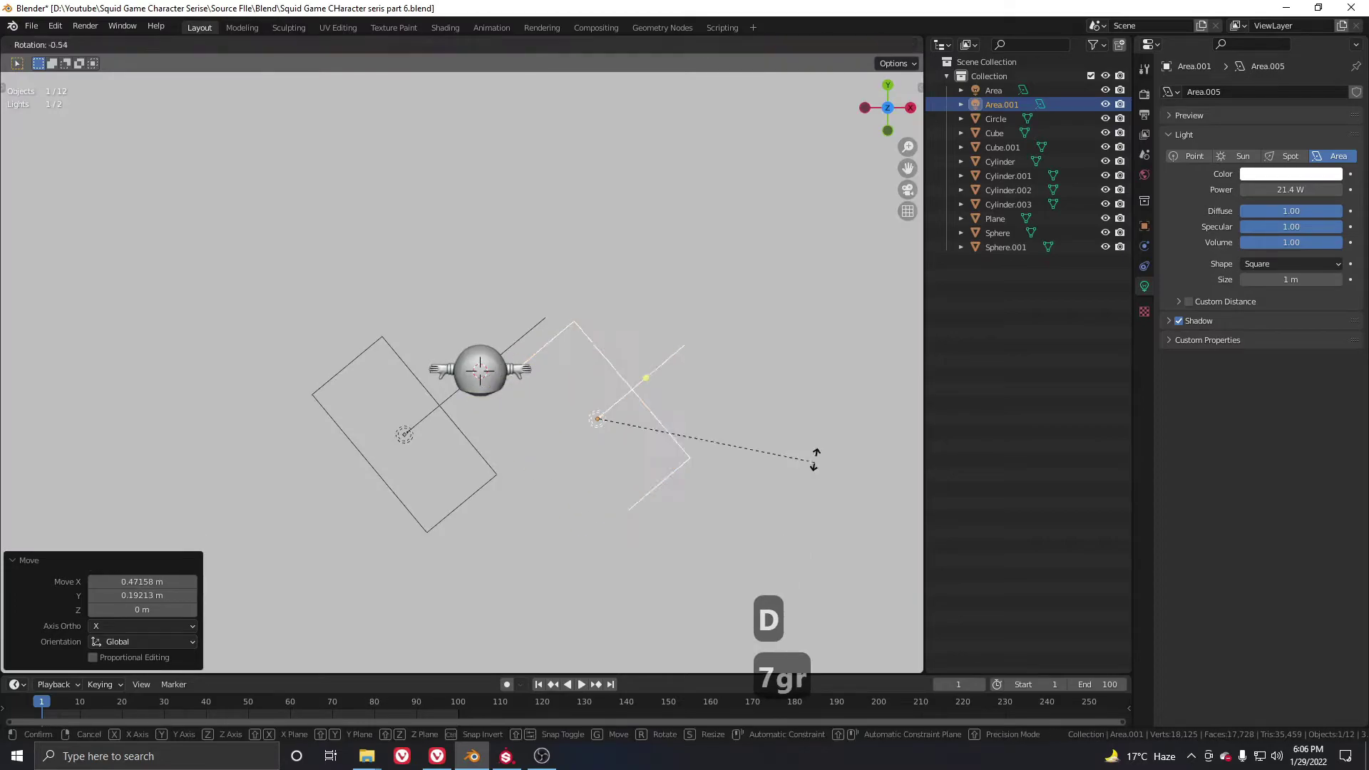
left_click(537, 232)
- Tilt the duplicate light toward the guard and lower its power to 5.3 W in rendered view
middle_click_drag(538, 232, 706, 399)
key("r")
left_click(766, 396)
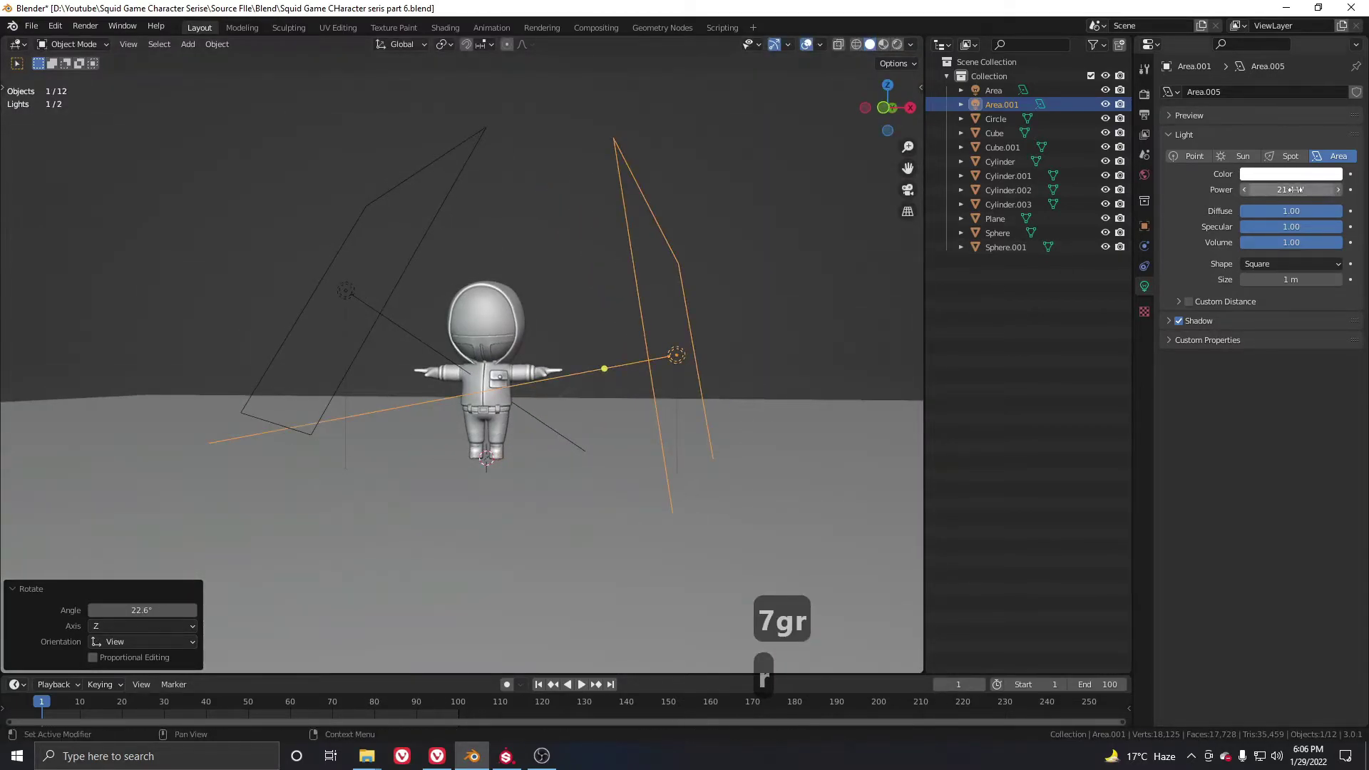
left_click_drag(1294, 189, 1262, 189)
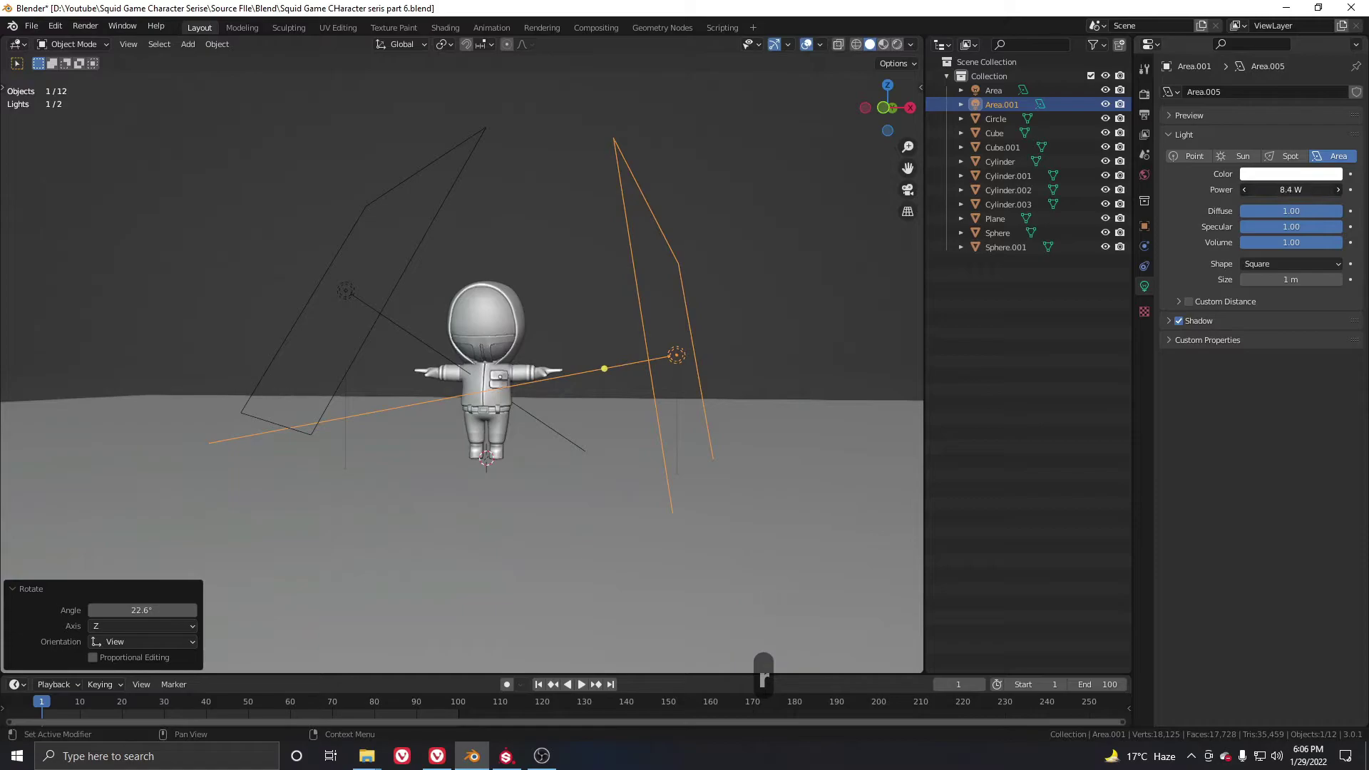
left_click(898, 45)
scroll(672, 339, "up", 2)
key("g")
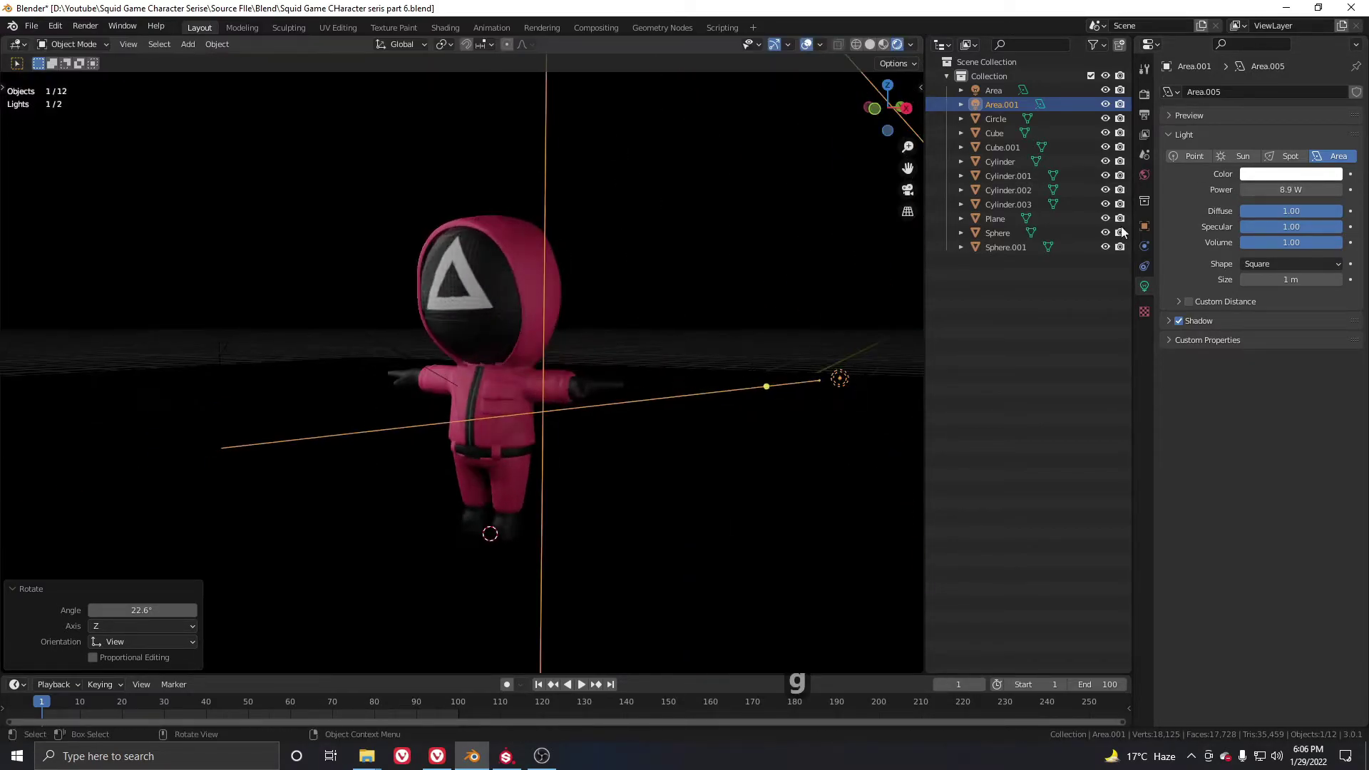
left_click_drag(1288, 190, 1270, 190)
scroll(723, 360, "down", 3)
middle_click_drag(723, 361, 749, 365)
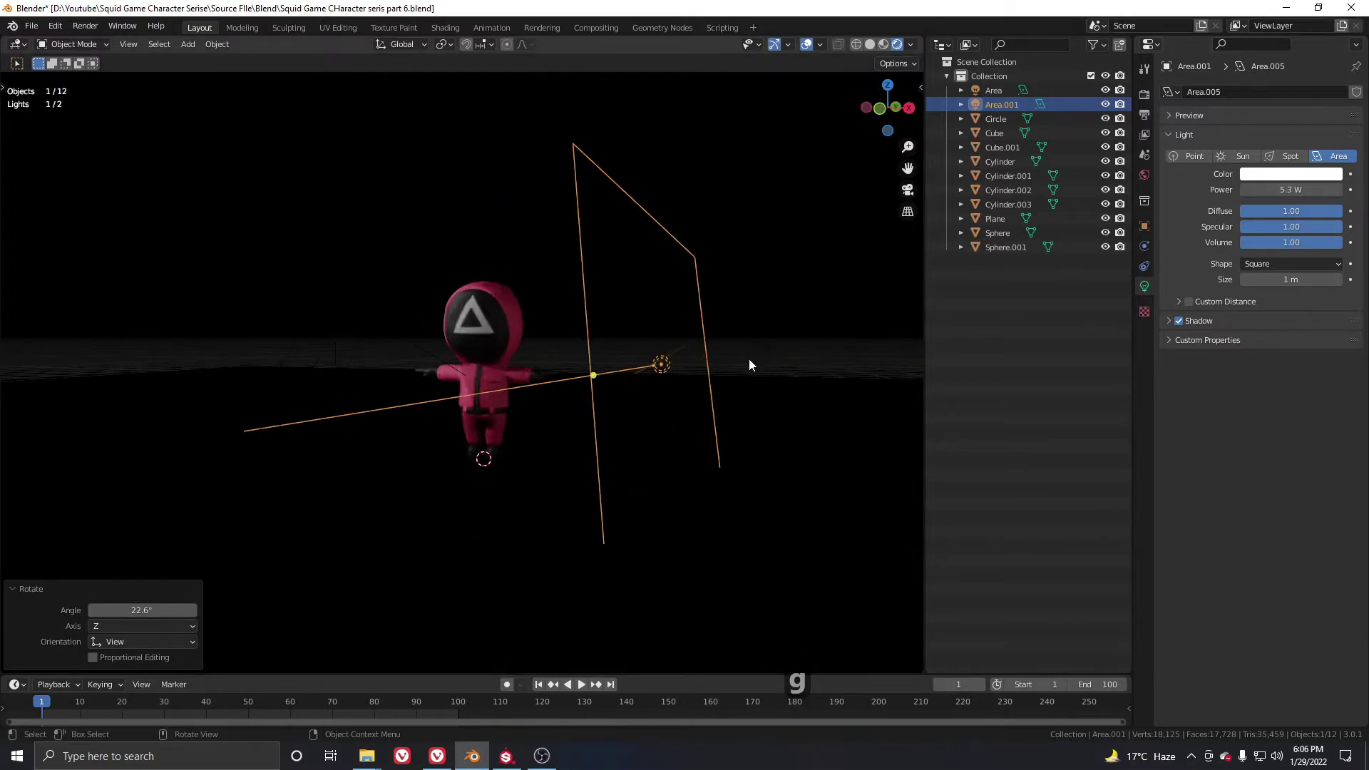
- Duplicate Area.001 into a third light and raise and tilt it in the front view
key("KP_1")
key("shift+d")
left_click(627, 355)
key("r")
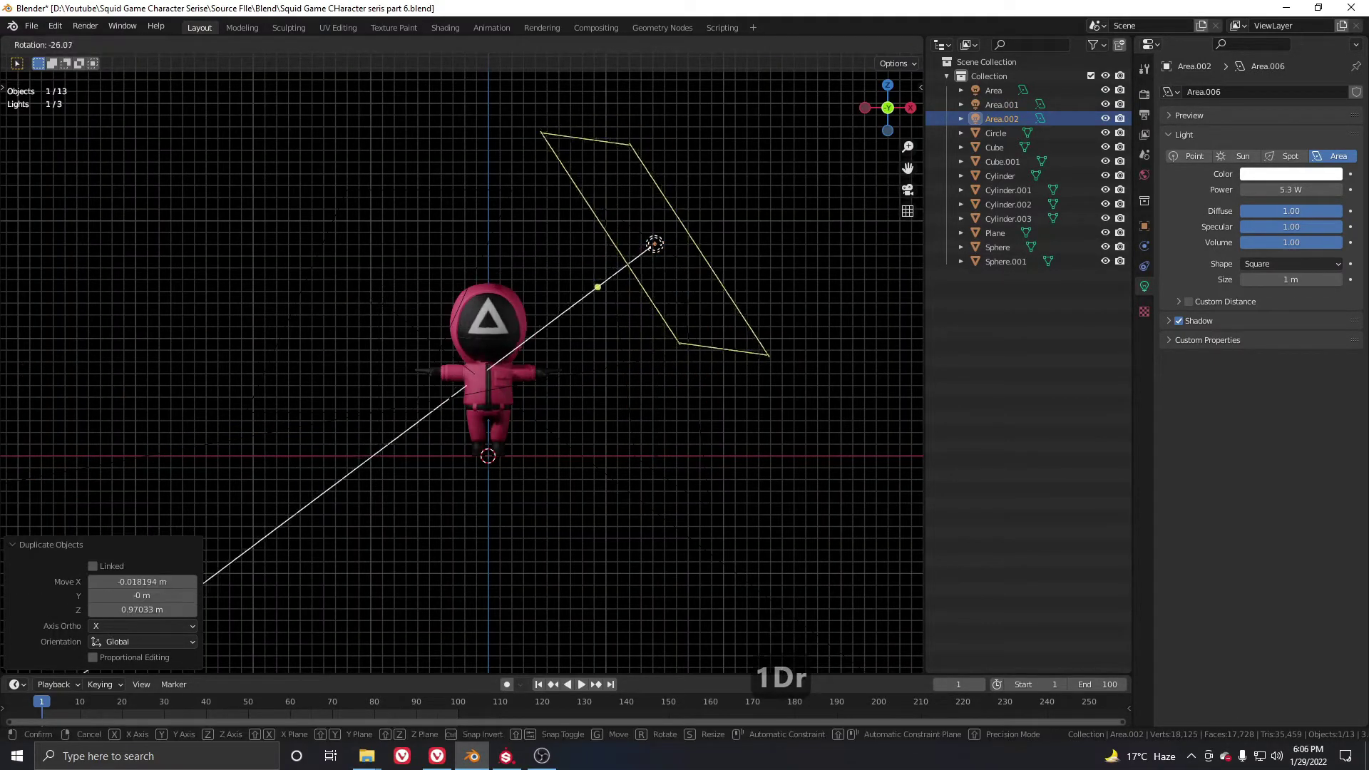
left_click(682, 302)
key("g")
left_click(663, 266)
middle_click_drag(665, 273, 515, 361)
scroll(536, 387, "down", 4)
key("KP_7")
- Position the new light behind and above the guard, angled down toward him
key("g")
key("Return")
key("r")
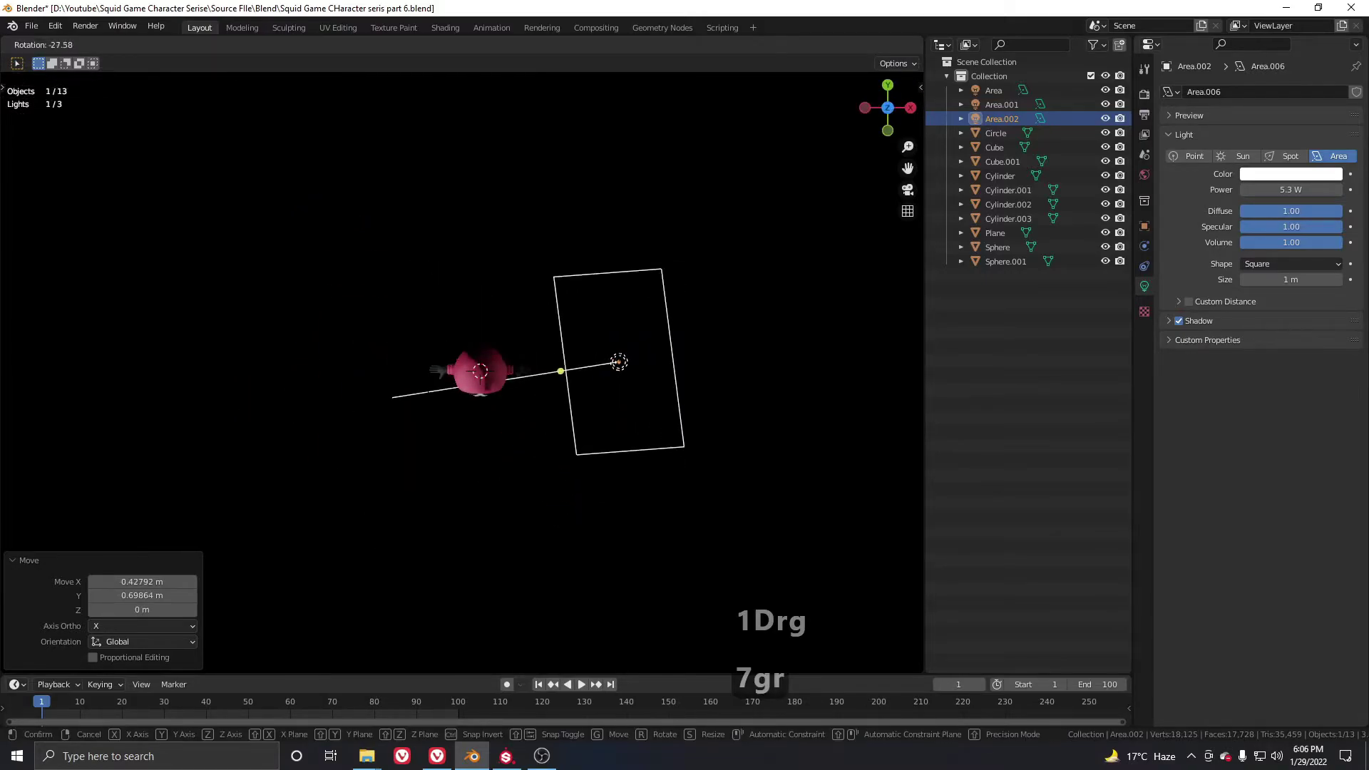
left_click(583, 128)
key("g")
left_click(657, 302)
key("r")
left_click(674, 385)
middle_click_drag(674, 385, 668, 320)
key("g")
left_click(626, 351)
- Set Area.002's power to 133.2 W and tint it pale cyan
left_click_drag(1283, 189, 1275, 219)
left_click(1276, 174)
mouse_move(493, 487)
middle_mouse_down()
mouse_move(514, 442)
mouse_move(470, 479)
middle_mouse_up()
scroll(513, 458, "up", 3)
scroll(506, 473, "up", 1)
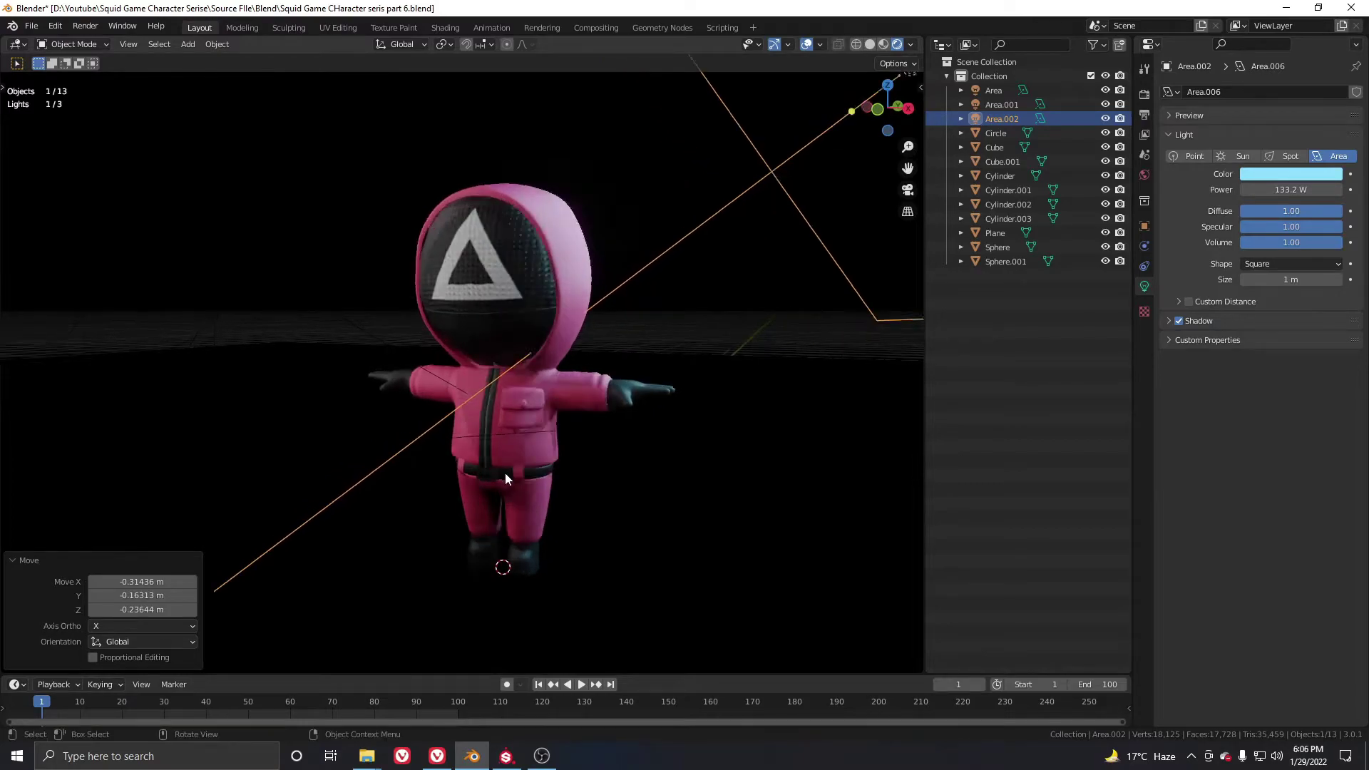
scroll(505, 478, "up", 2)
- Hide the viewport overlays and return to plain solid shading
left_click(806, 45)
scroll(619, 346, "down", 4)
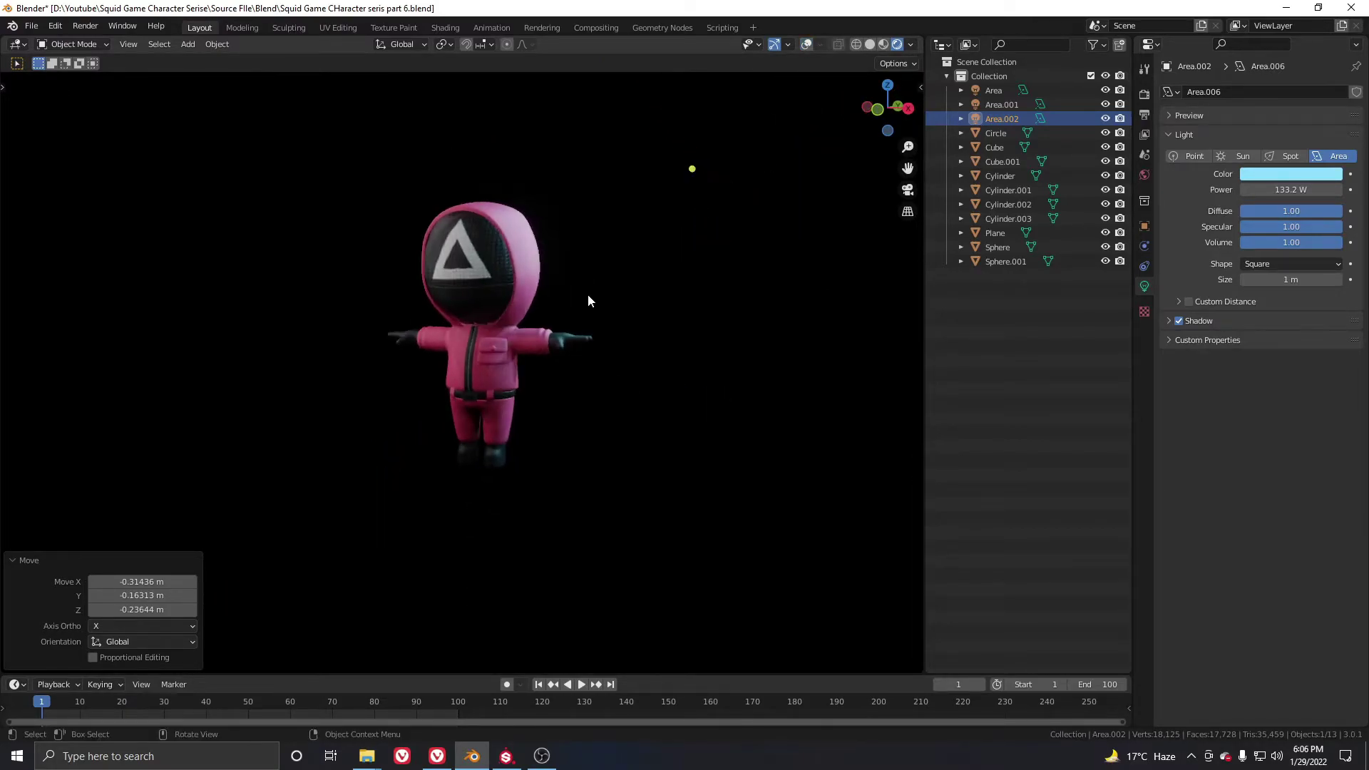
left_click(869, 47)
key("z")
scroll(547, 378, "down", 2)
middle_click_drag(546, 378, 539, 378)
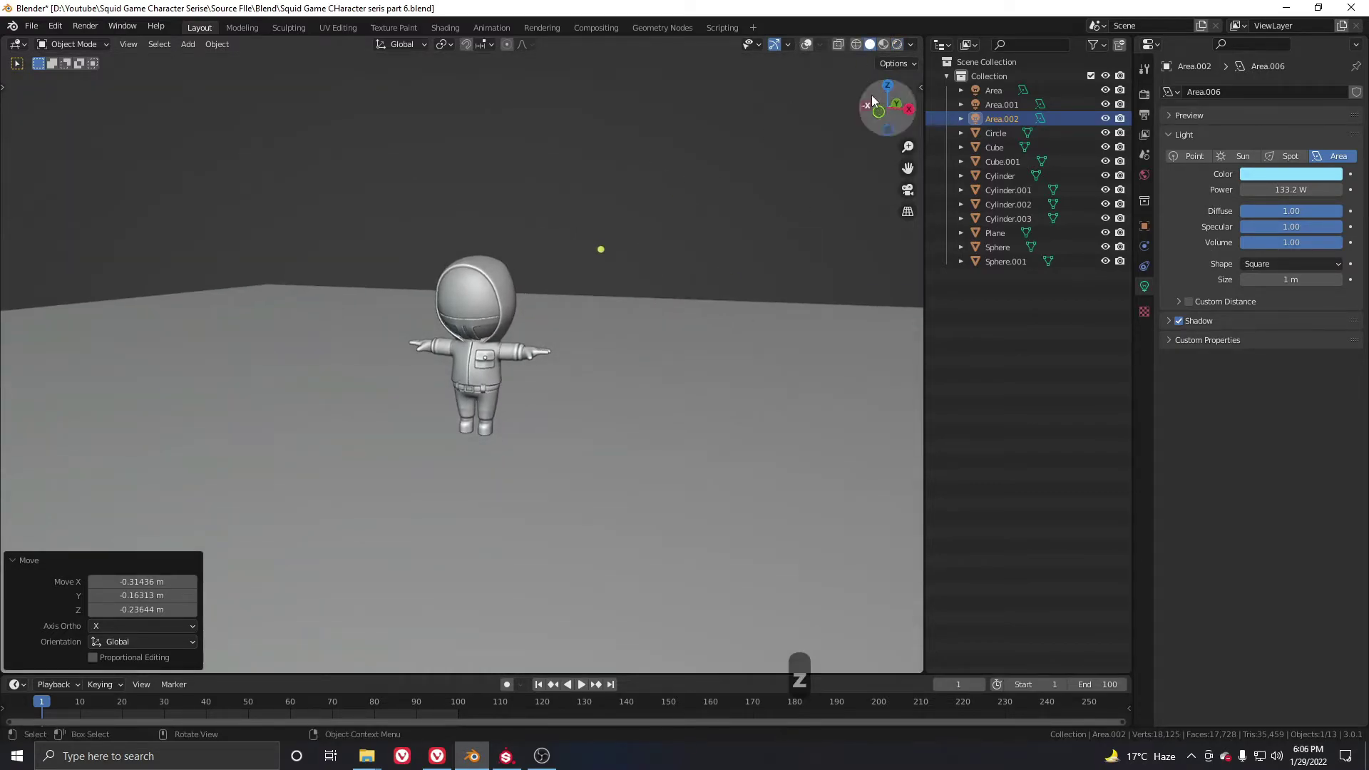
- Turn overlays back on, add a circle mesh at the origin and scale it up
left_click(807, 45)
scroll(519, 399, "up", 2)
key("shift+a")
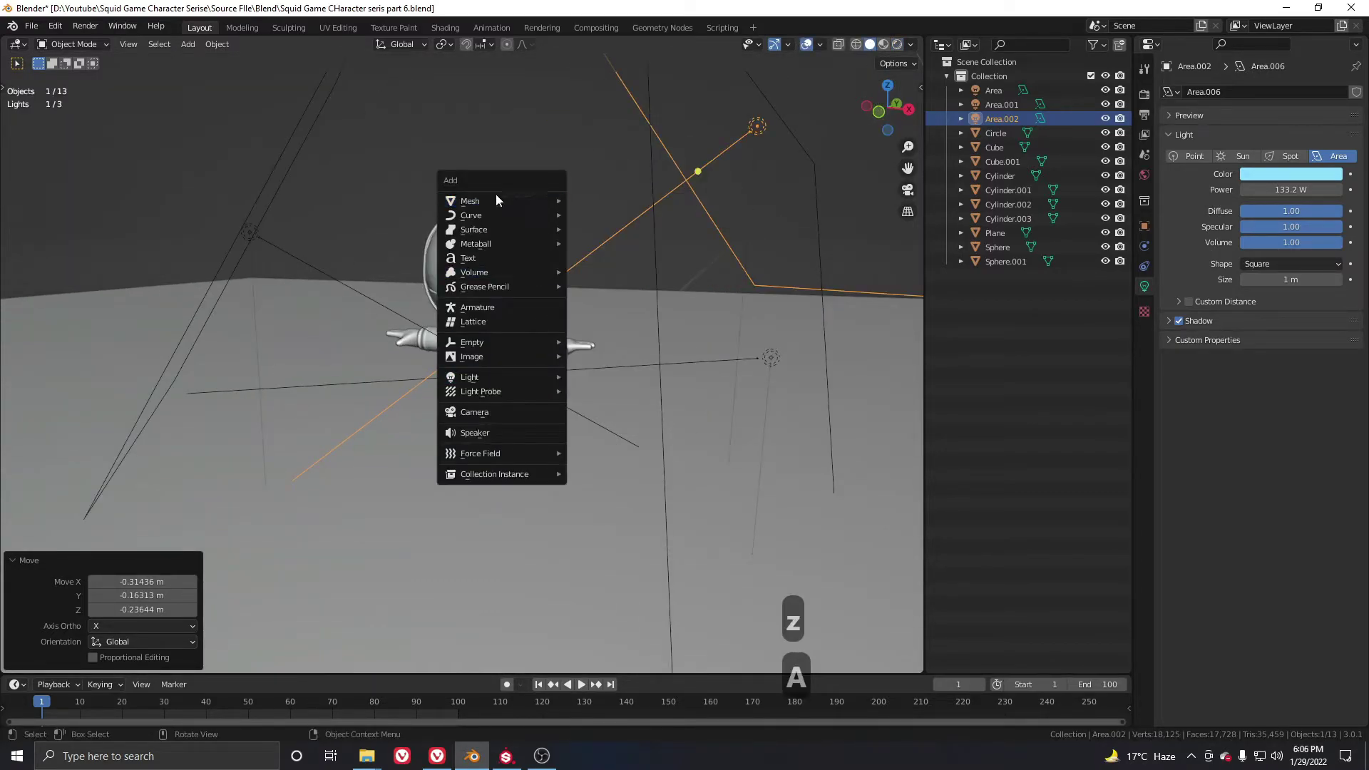
mouse_move(497, 200)
left_click(600, 237)
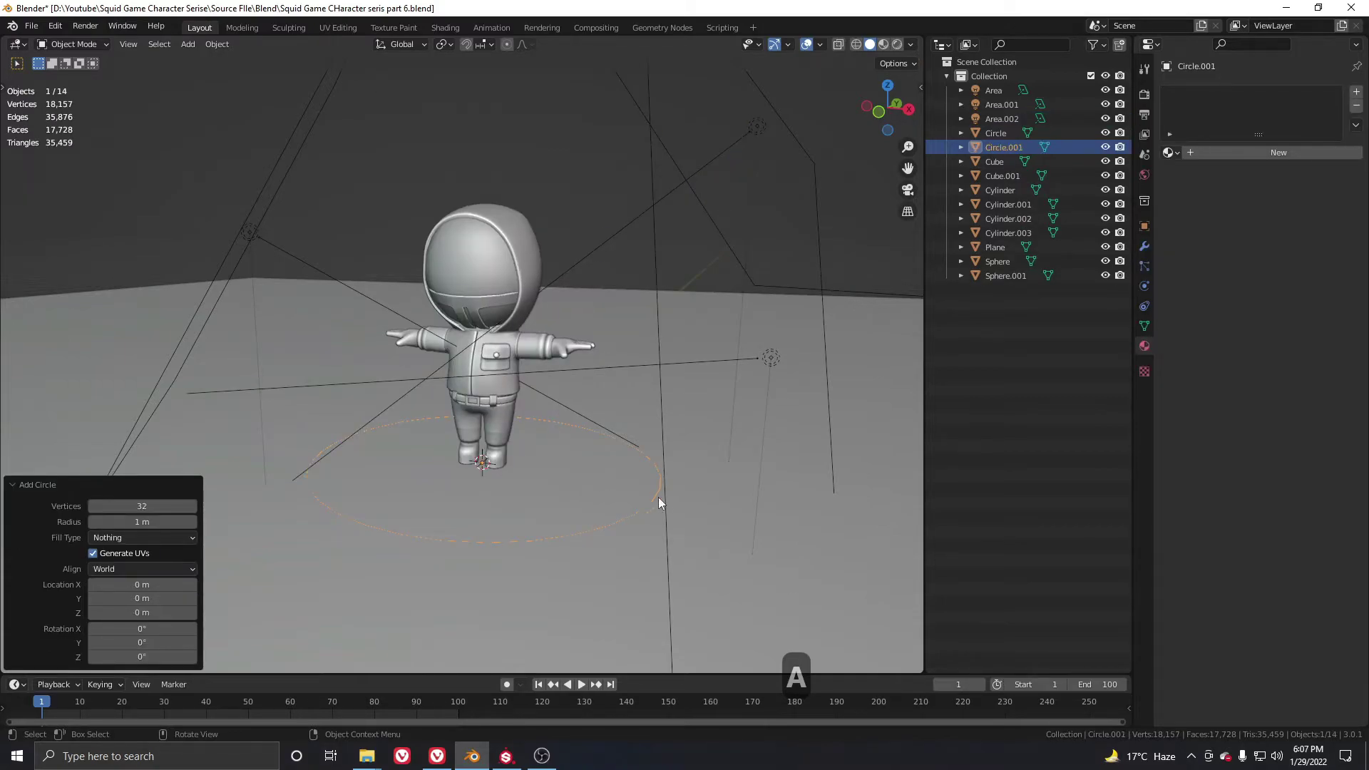
key("s")
left_click(695, 504)
- Fill the circle with a face and lift the disc slightly along Z
key("Tab")
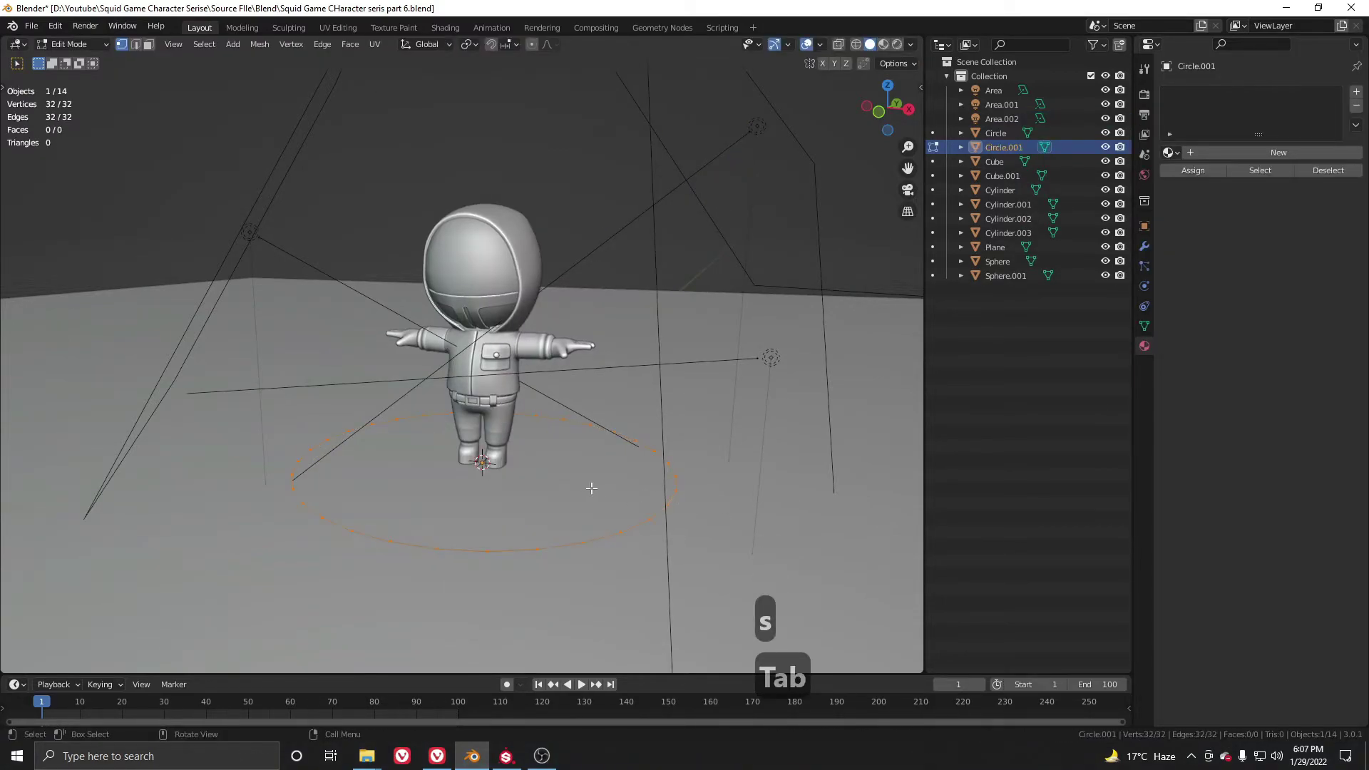
key("f")
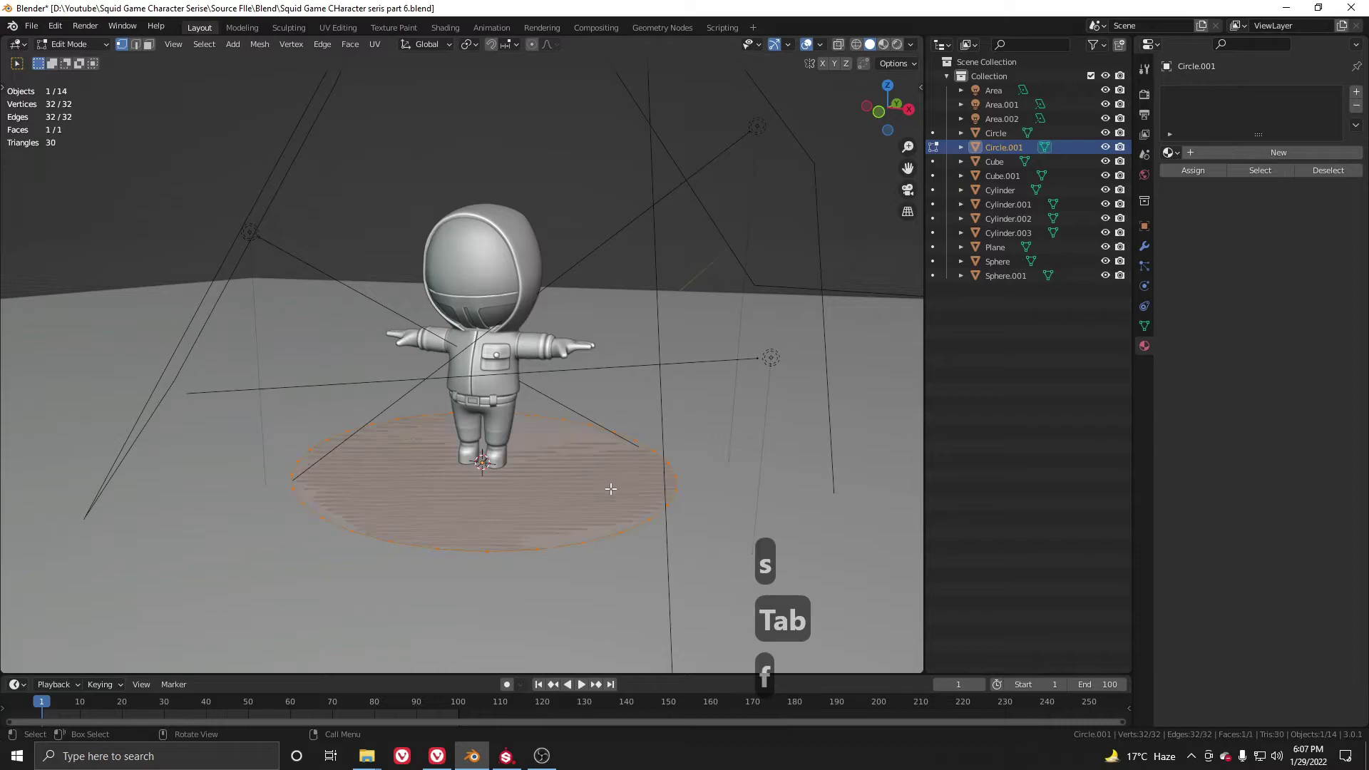
key("Tab")
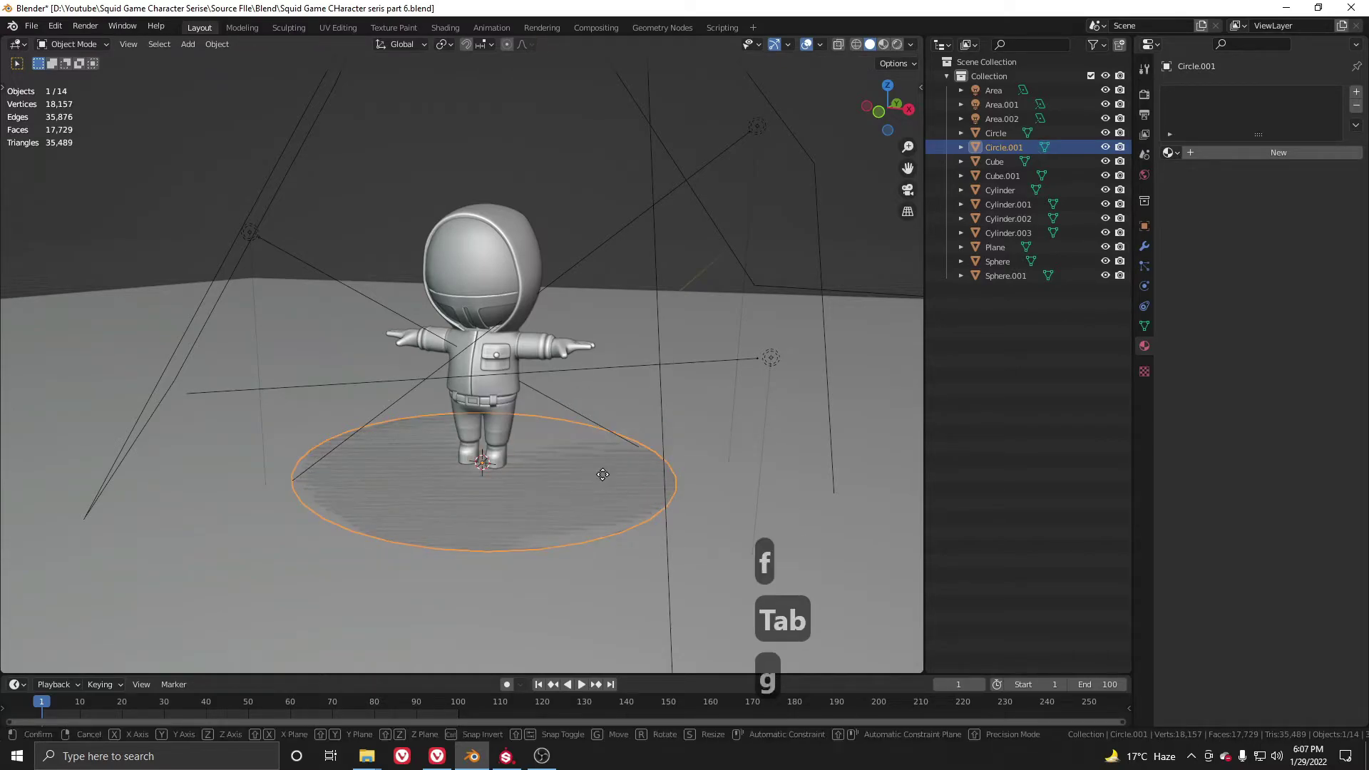
key("z")
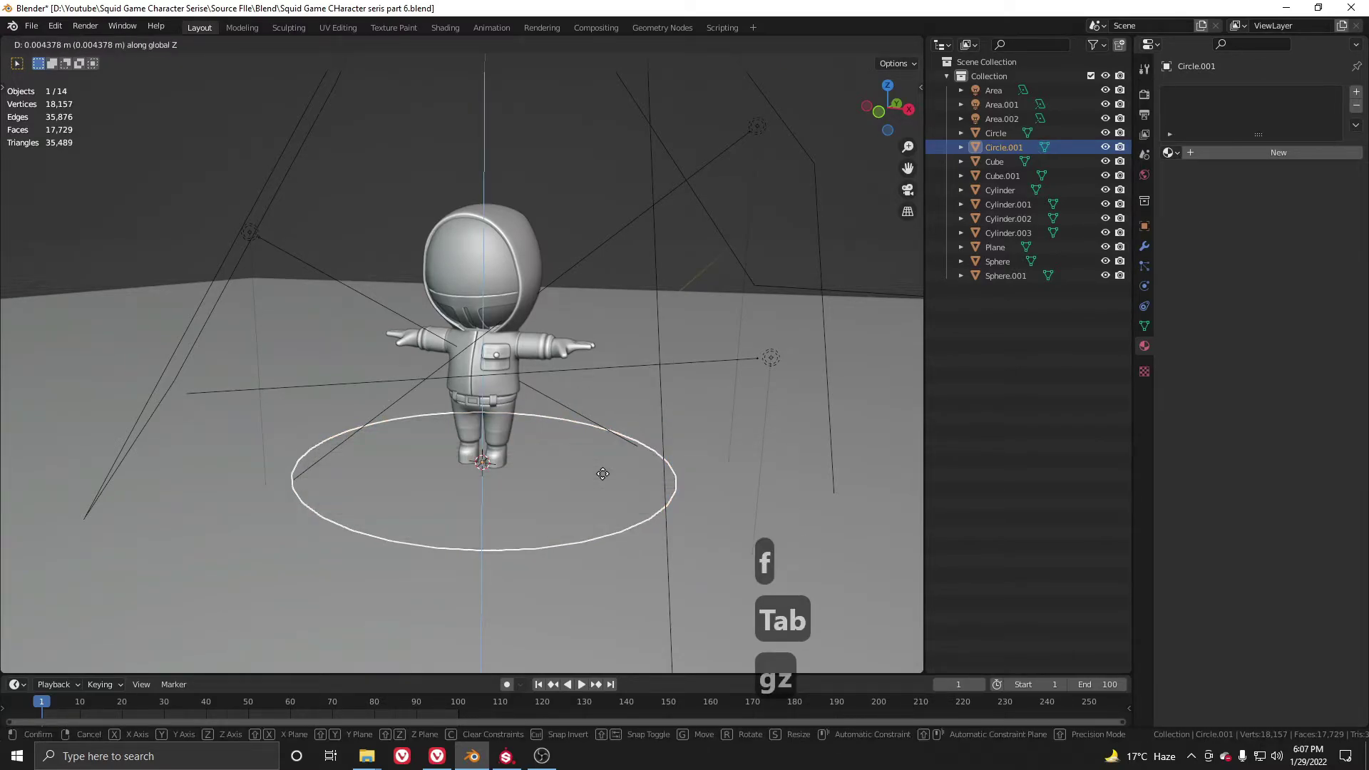
key("Return")
middle_click_drag(594, 443, 591, 439)
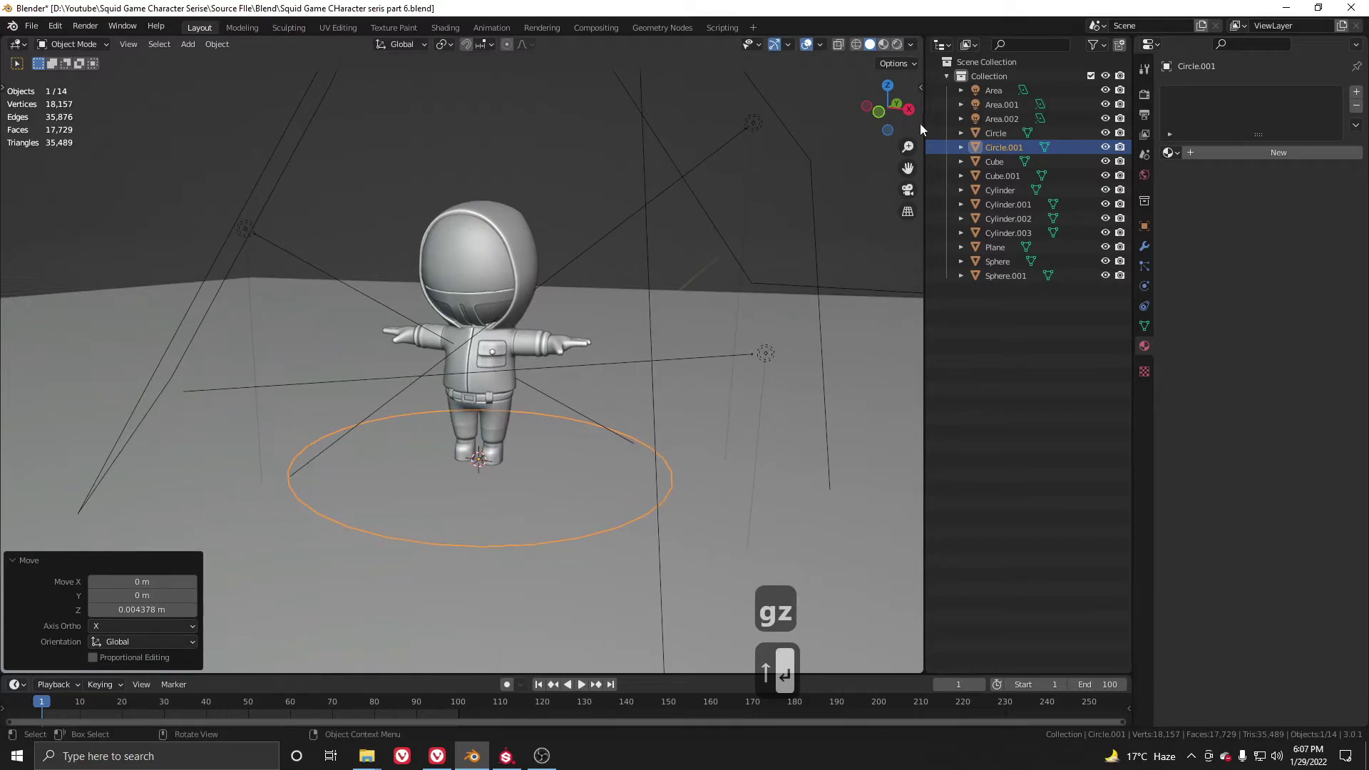
- Preview the disc in Rendered shading with viewport overlays turned off
left_click(896, 45)
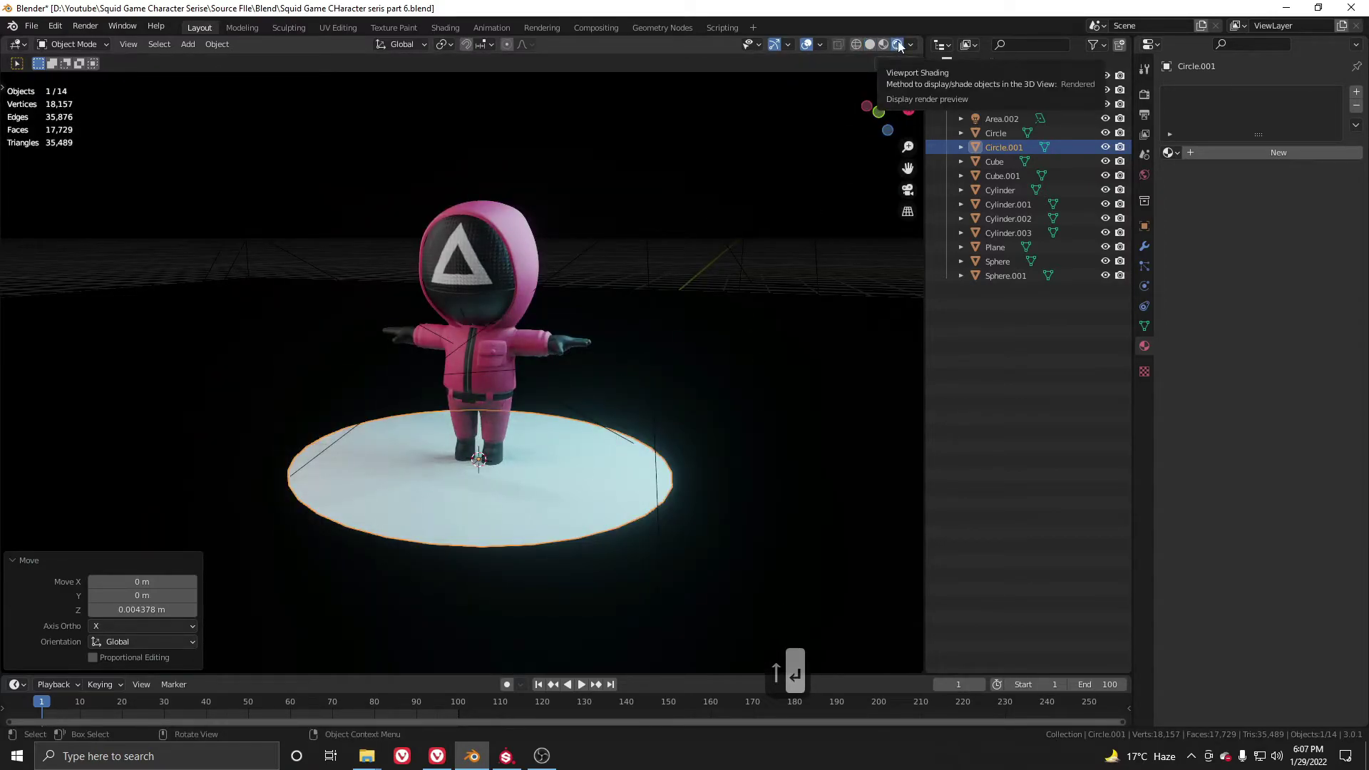
left_click(819, 46)
left_click(808, 46)
- Create a disc material with roughness 1.0, Christensen-Burley subsurface, black base colour, specular 0.183
left_click(806, 45)
left_click(1218, 155)
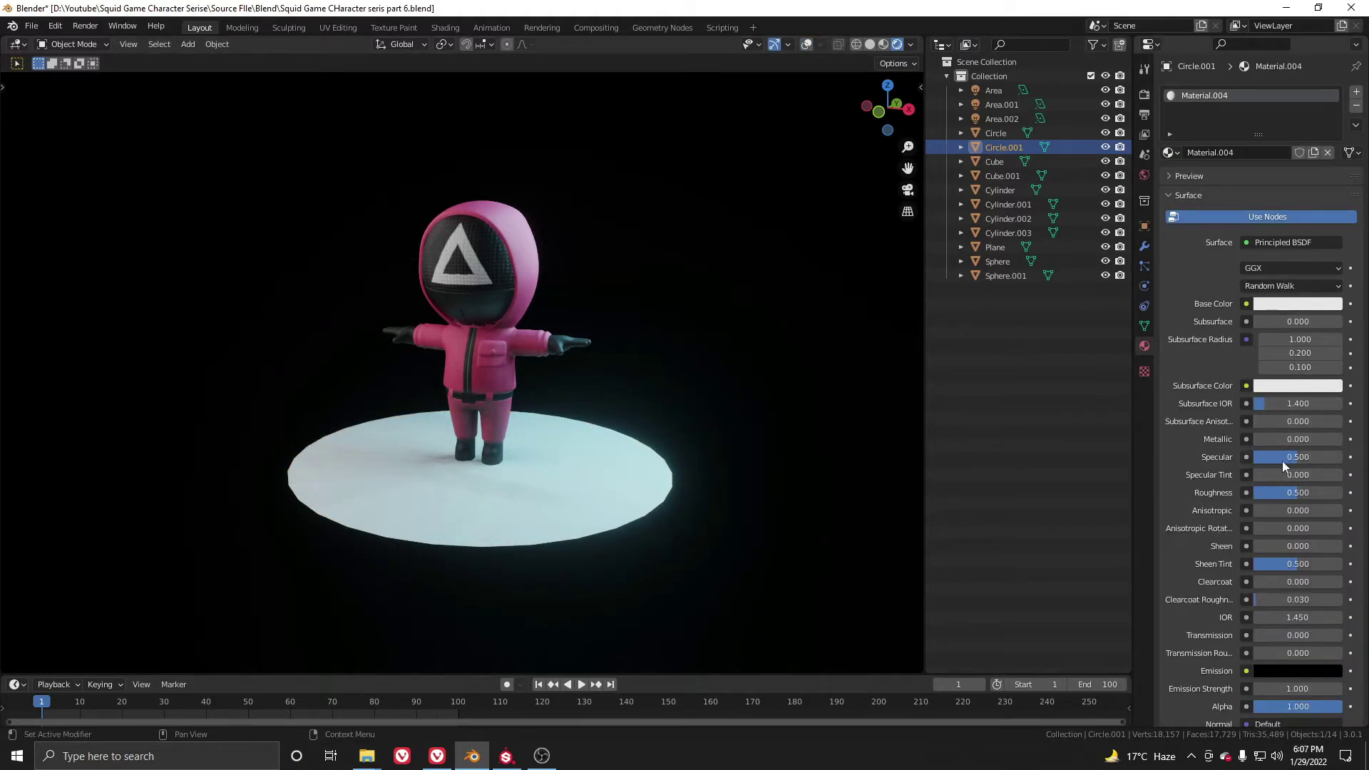
left_click_drag(1263, 492, 1329, 493)
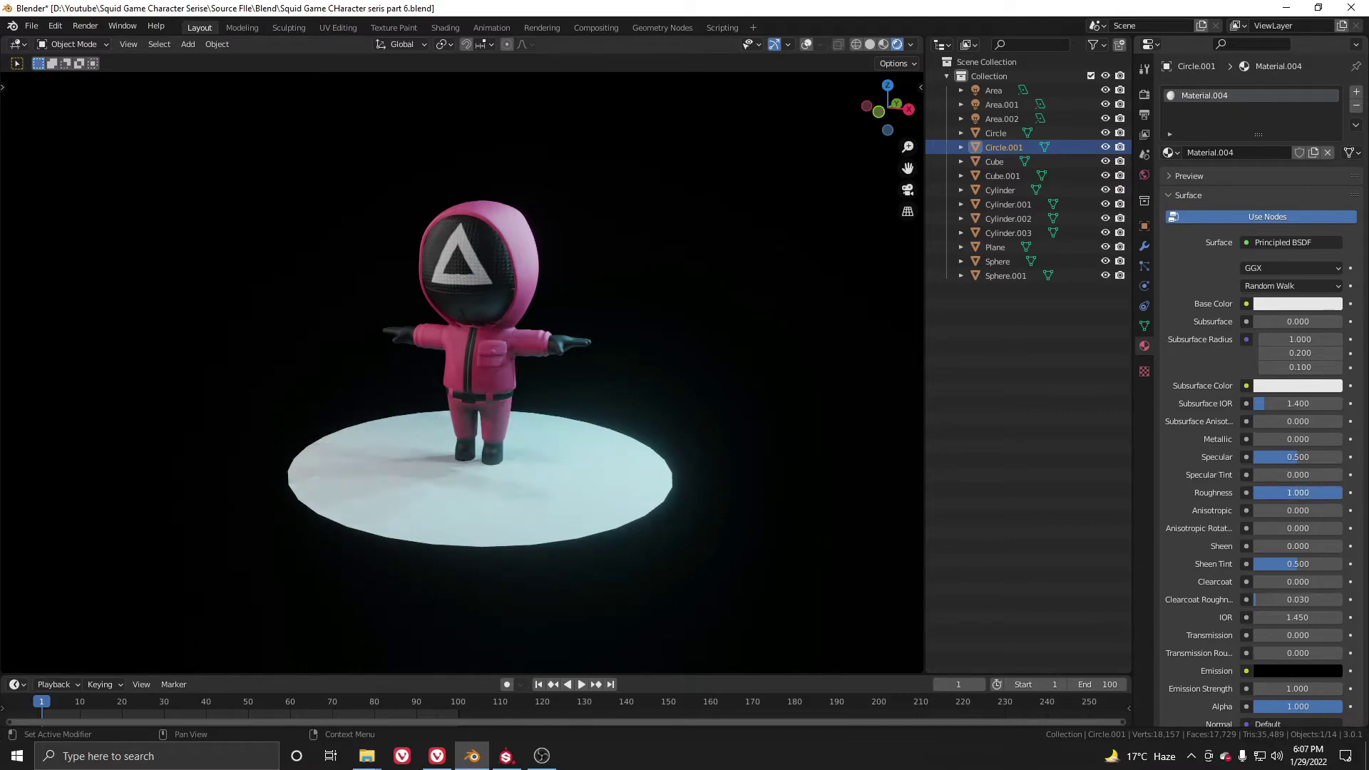
left_click(1309, 289)
left_click(1276, 303)
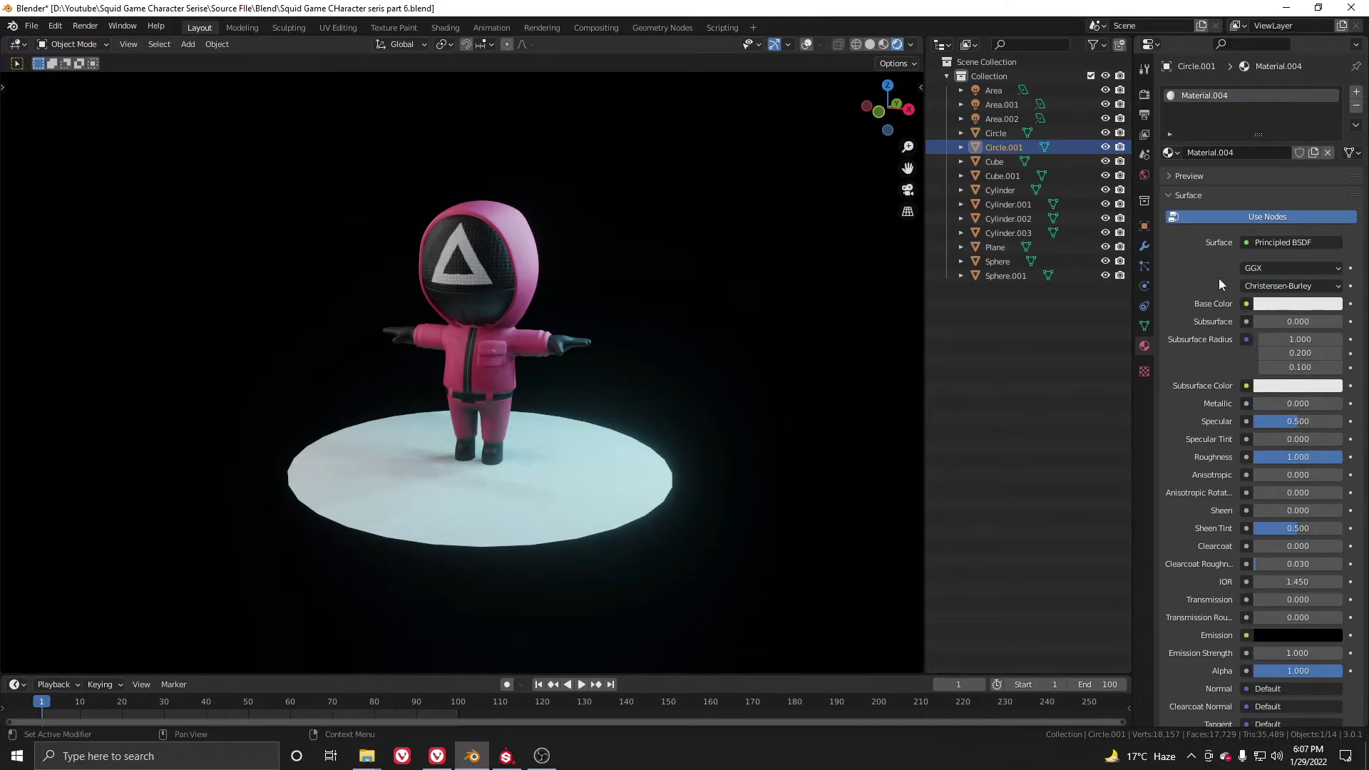
left_click(1310, 305)
left_click_drag(1330, 108, 1330, 204)
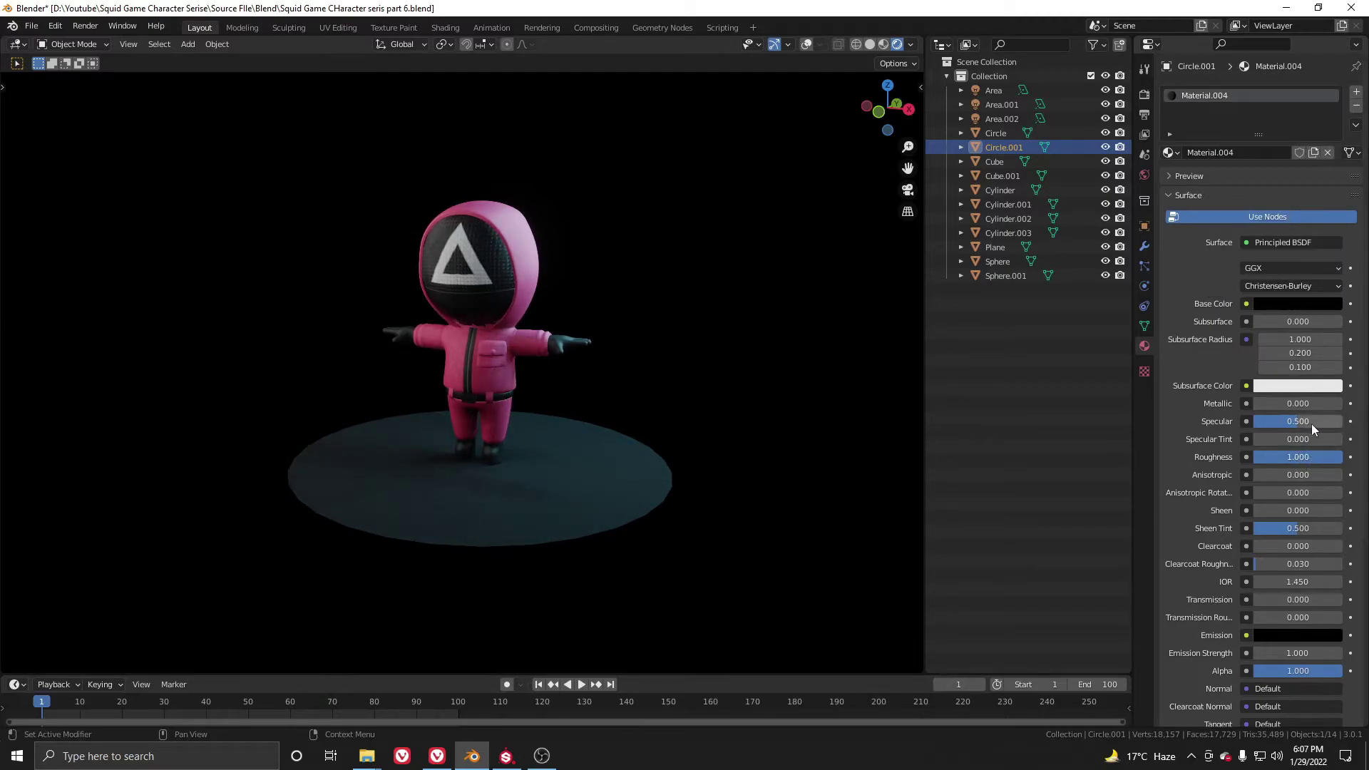
left_click_drag(1310, 423, 1270, 424)
middle_click_drag(751, 402, 615, 355)
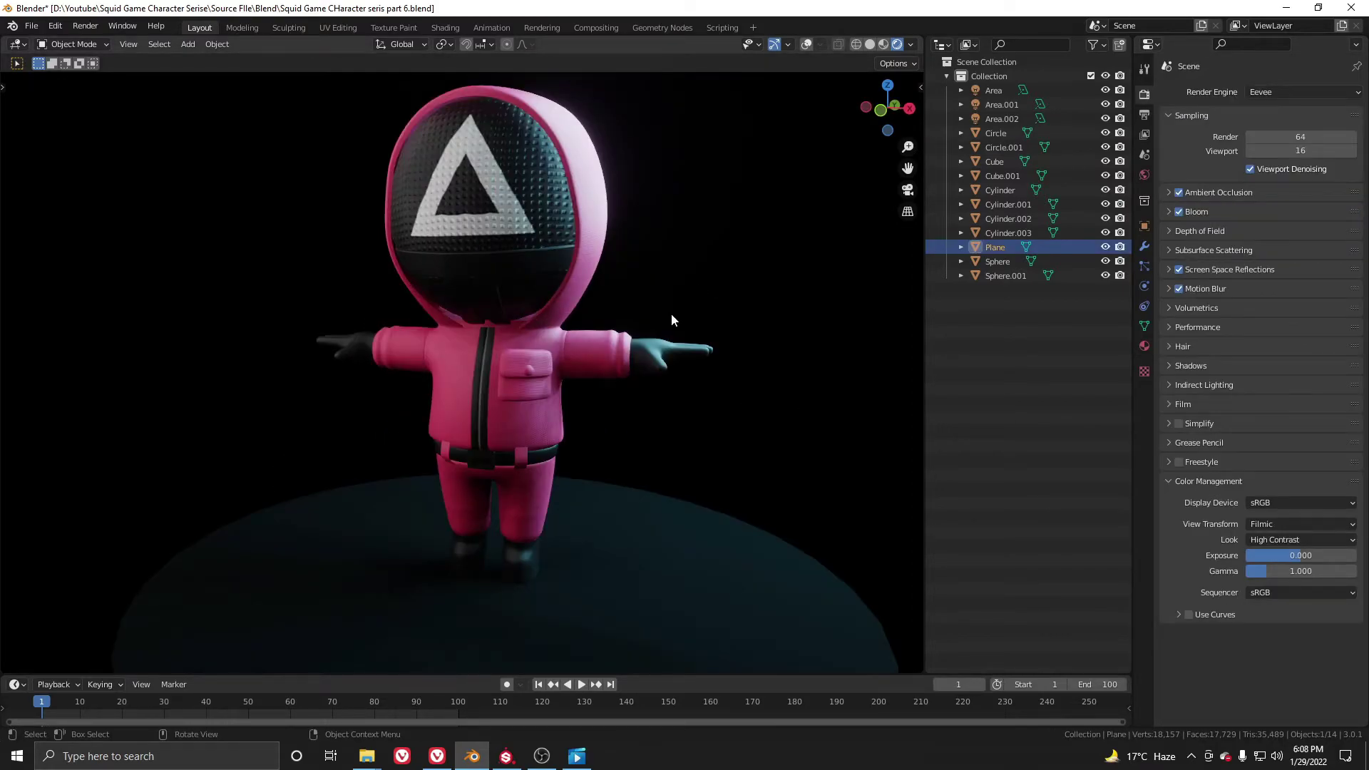
- Select the guard's suit and add a Hue Saturation Value node in the Shading workspace
scroll(671, 319, "down", 2)
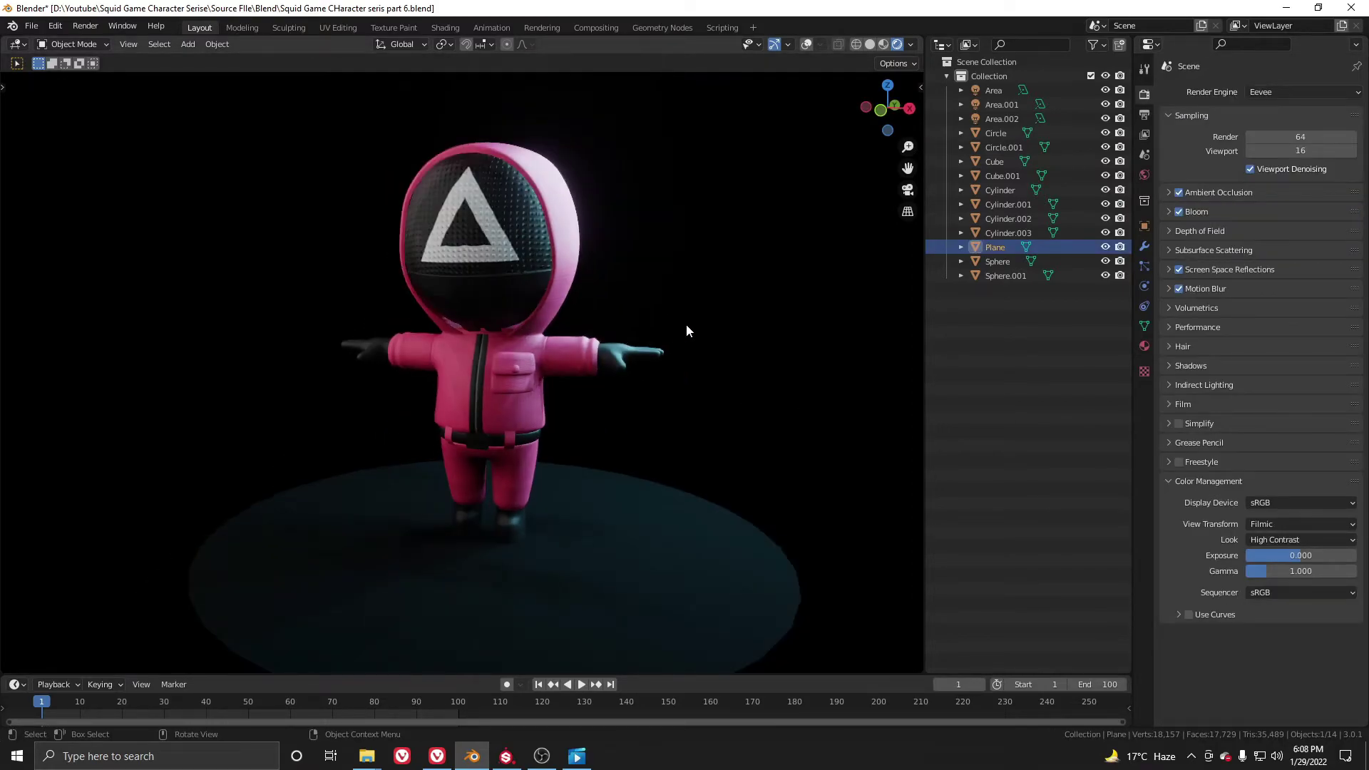
left_click(529, 357)
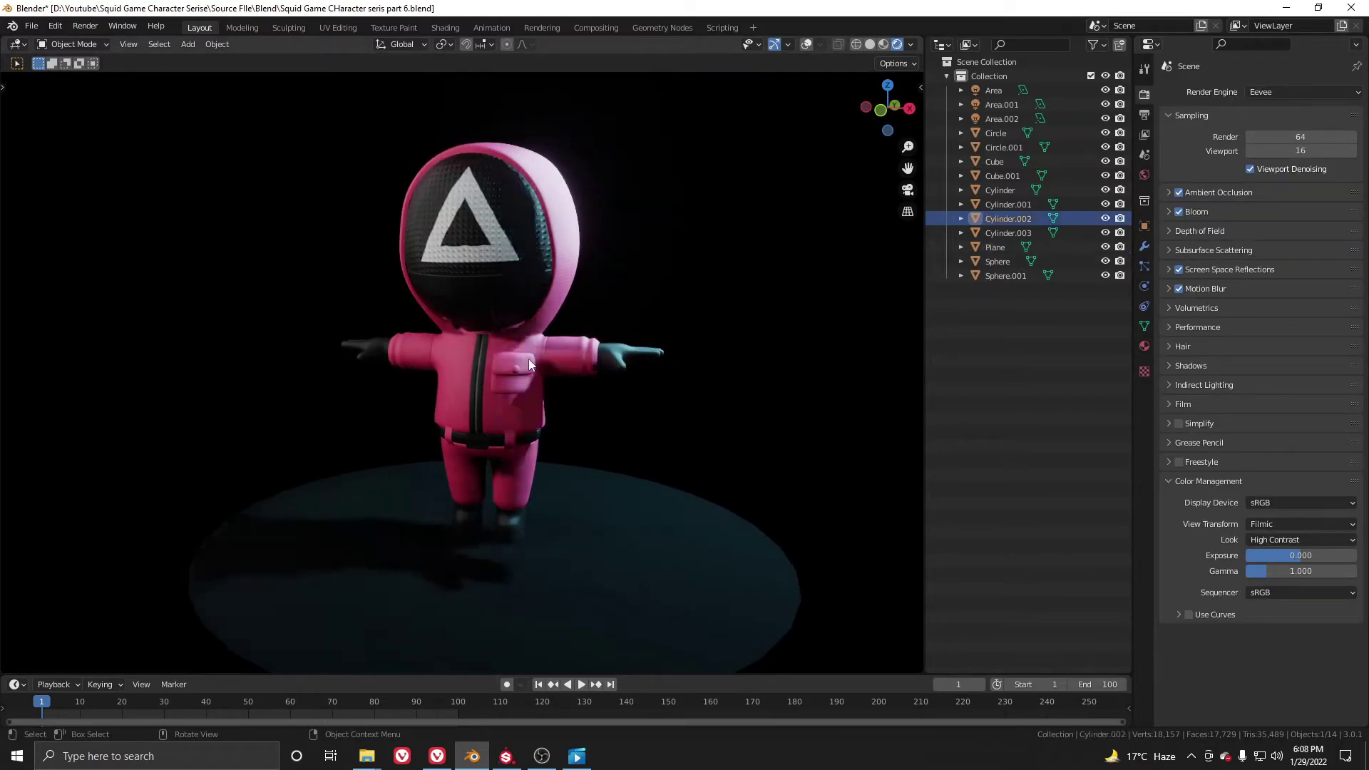
key("z")
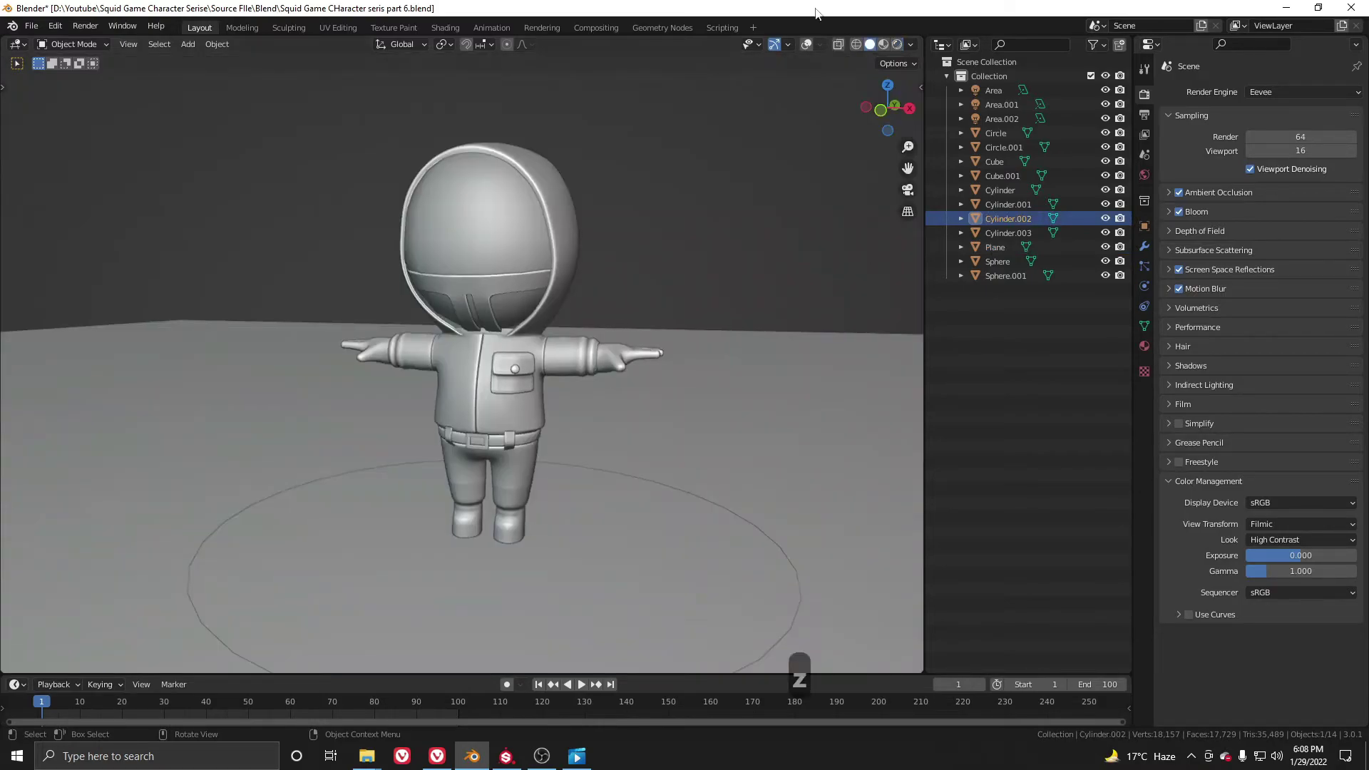
left_click(445, 28)
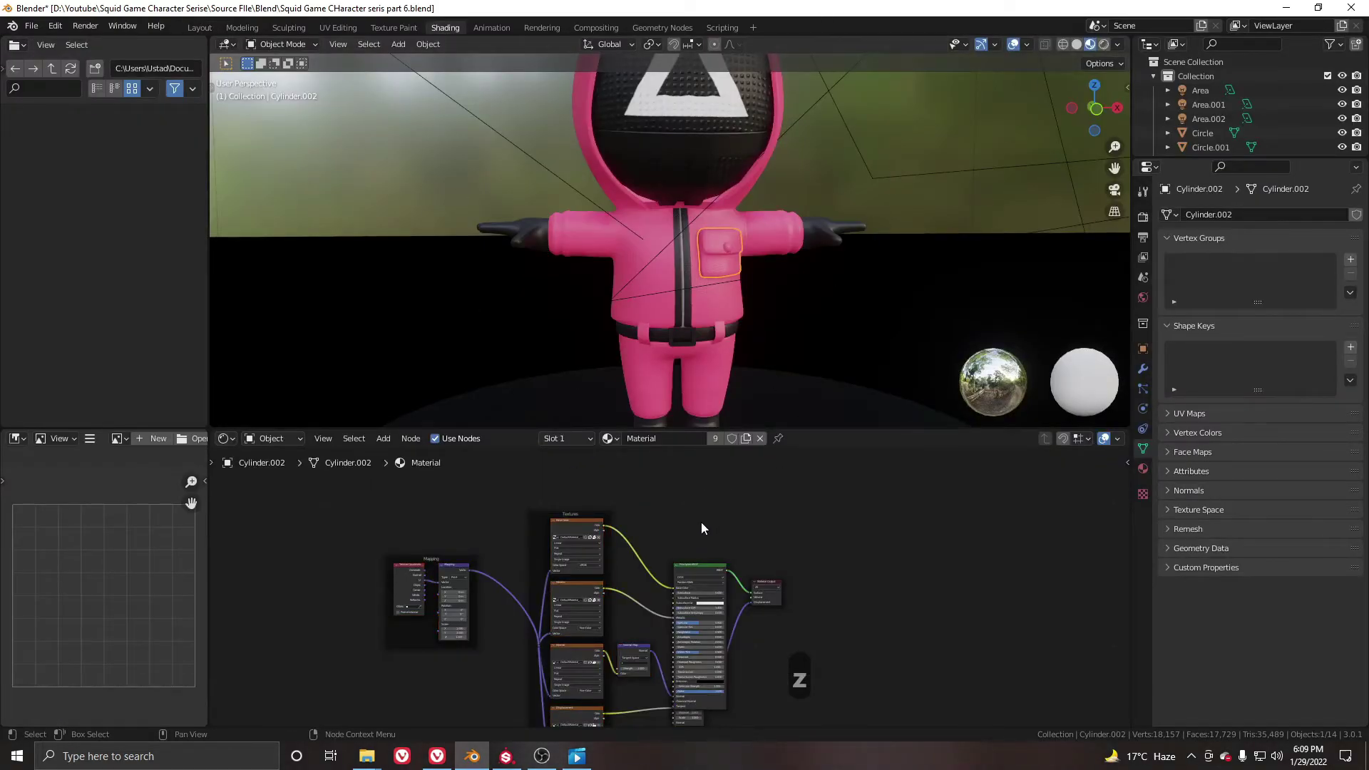
scroll(699, 531, "up", 5)
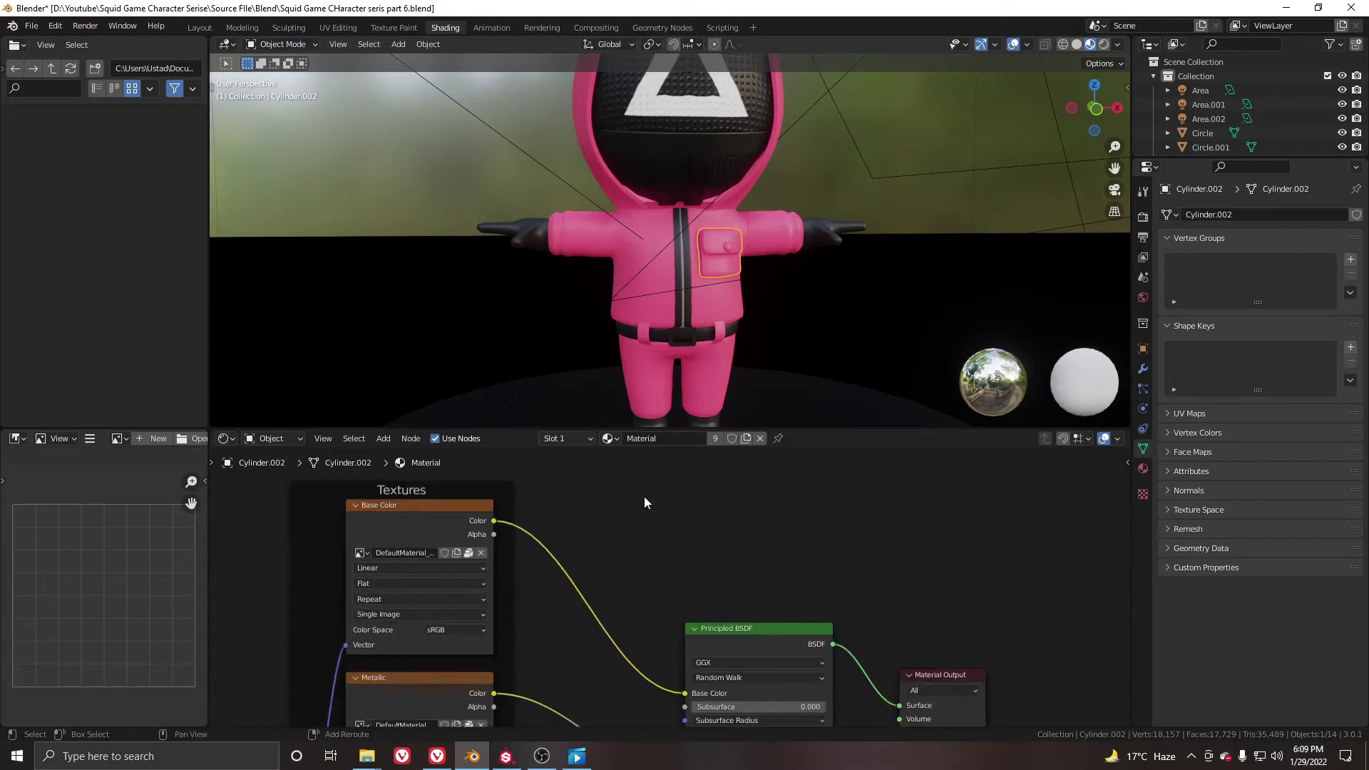
key("shift+a")
type("hu")
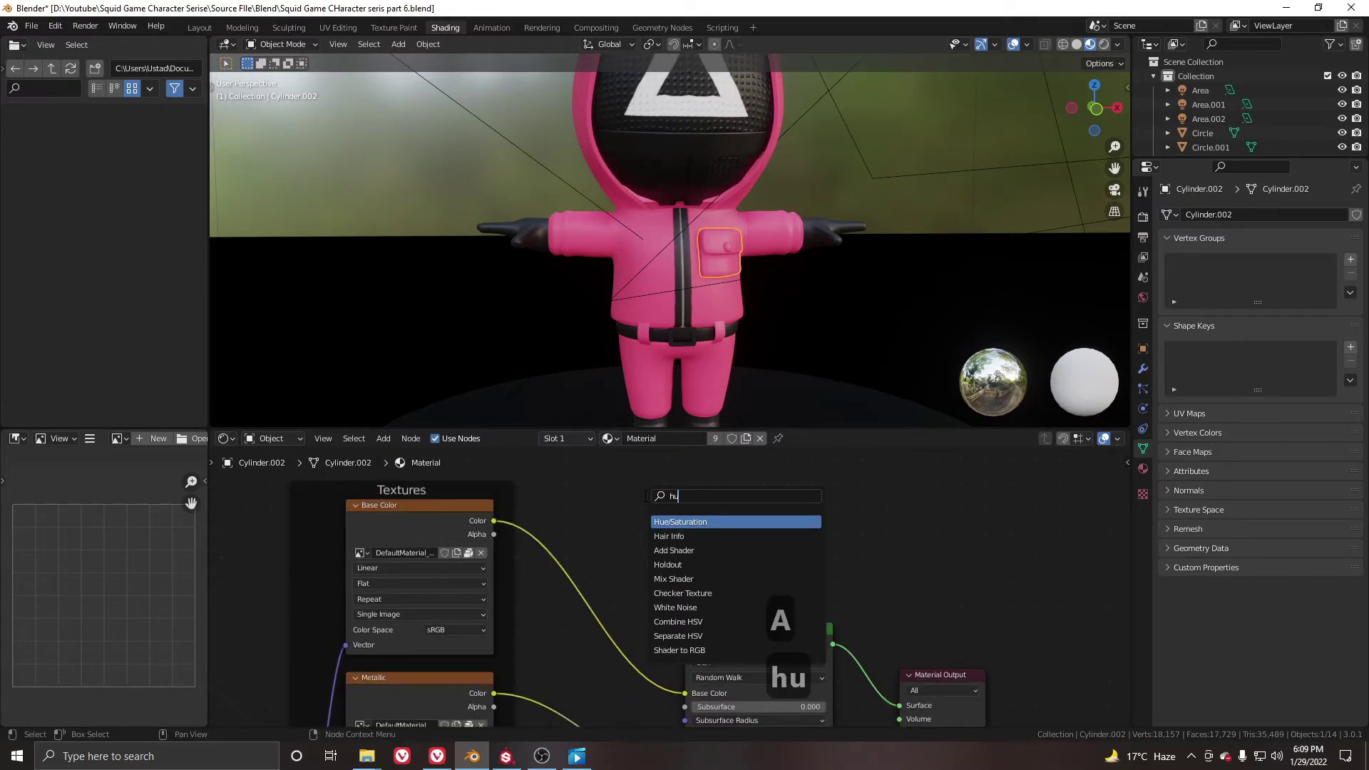
key("Return")
- Insert the node between the texture and Principled BSDF Base Color, with saturation 1.100
left_click(589, 577)
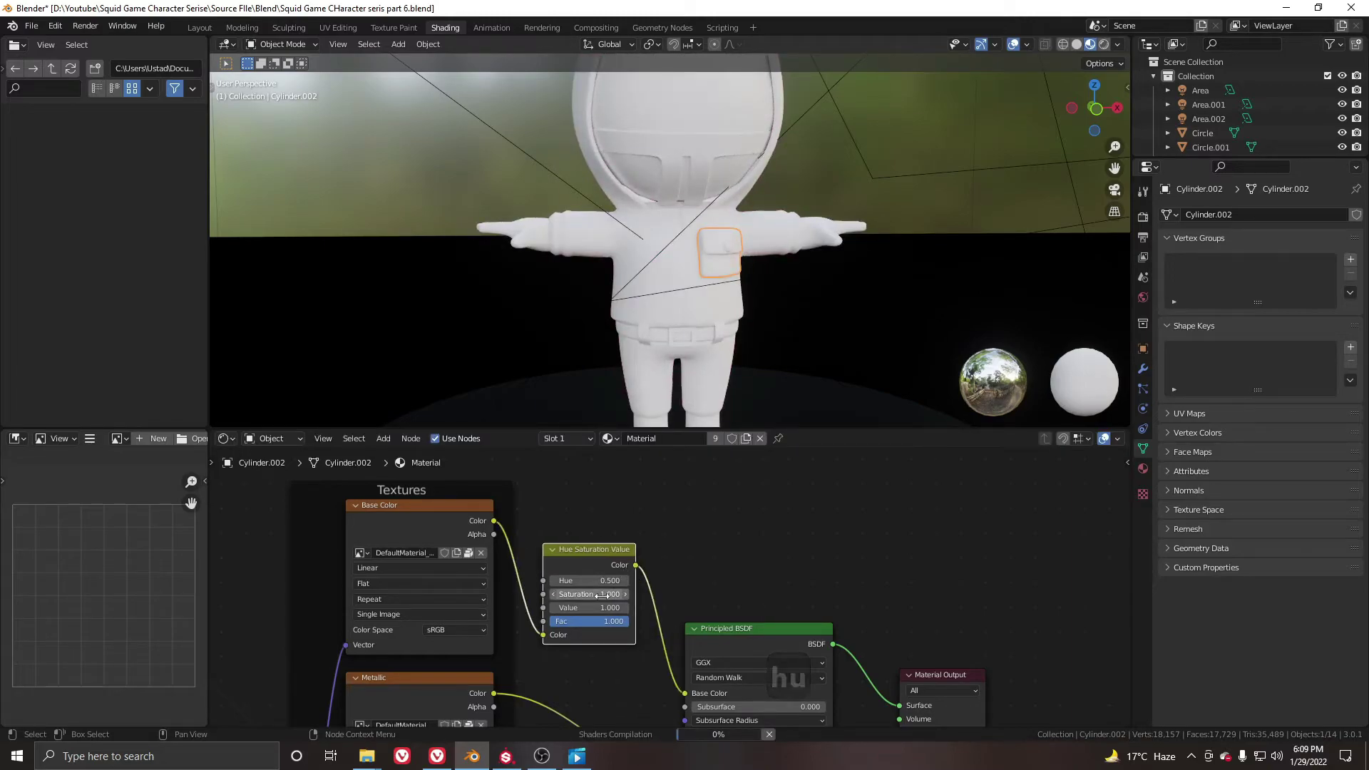
left_click_drag(586, 595, 626, 596)
left_click(784, 507)
middle_click_drag(786, 485, 775, 483)
scroll(777, 482, "up", 1)
scroll(803, 296, "down", 3)
middle_click_drag(803, 296, 742, 294)
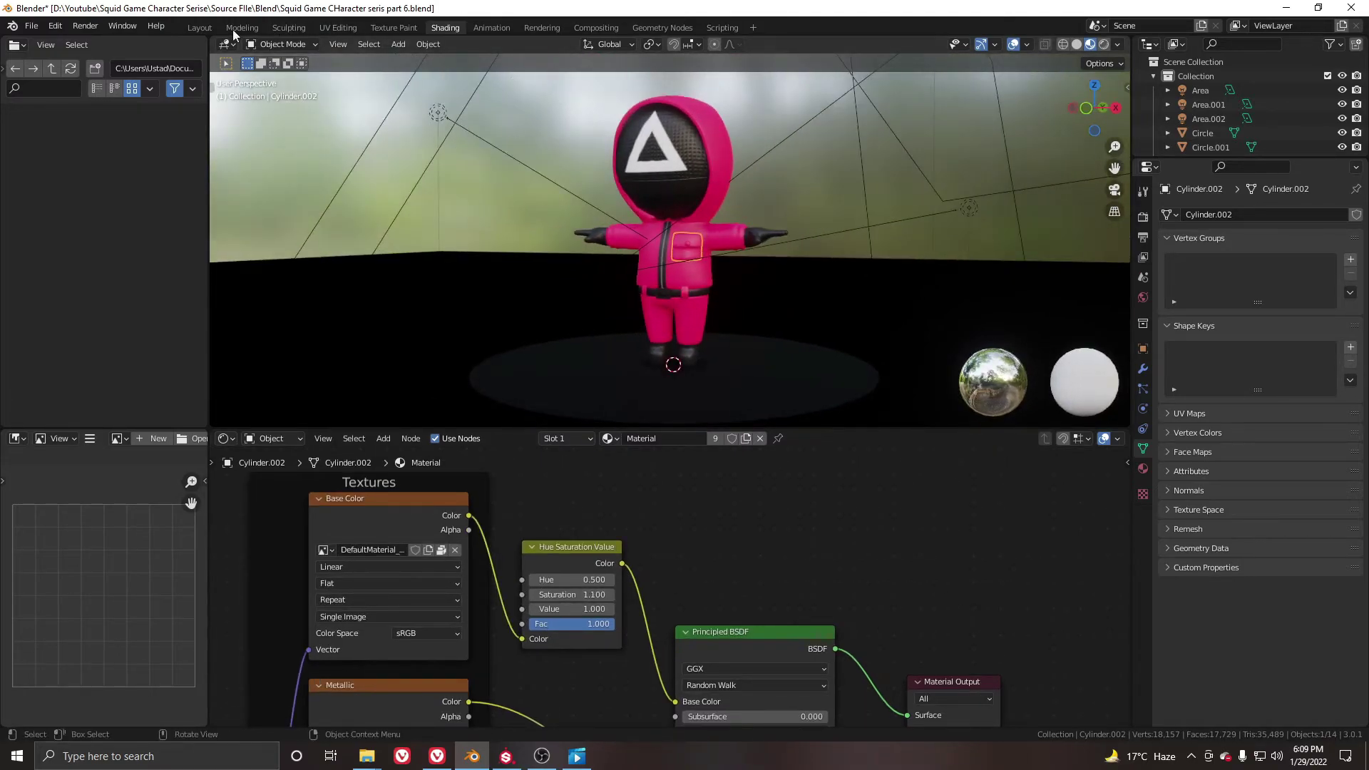
- Back in Layout, preview the guard in Rendered shading and show the World.002 surface settings
left_click(200, 27)
left_click(897, 44)
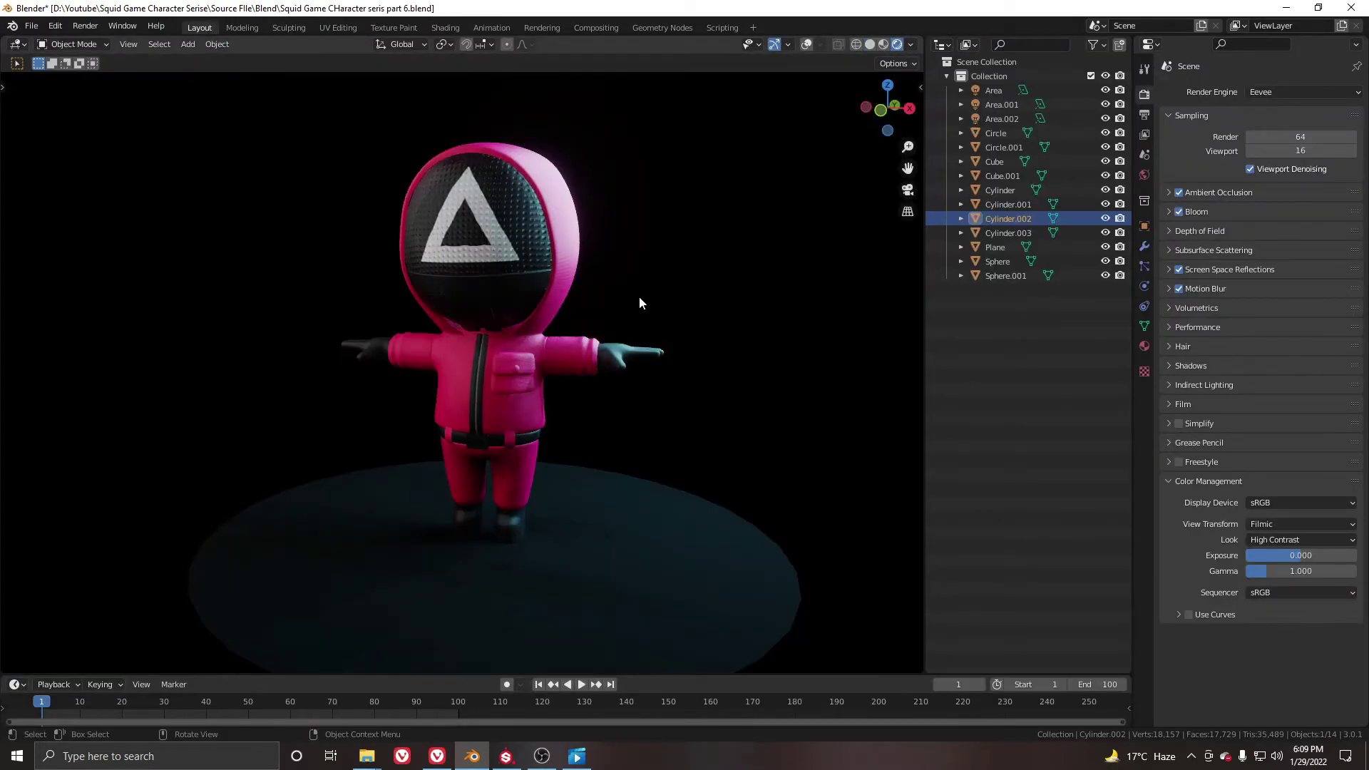
mouse_move(635, 292)
middle_mouse_down()
mouse_move(474, 295)
mouse_move(625, 292)
middle_mouse_up()
left_click(1144, 176)
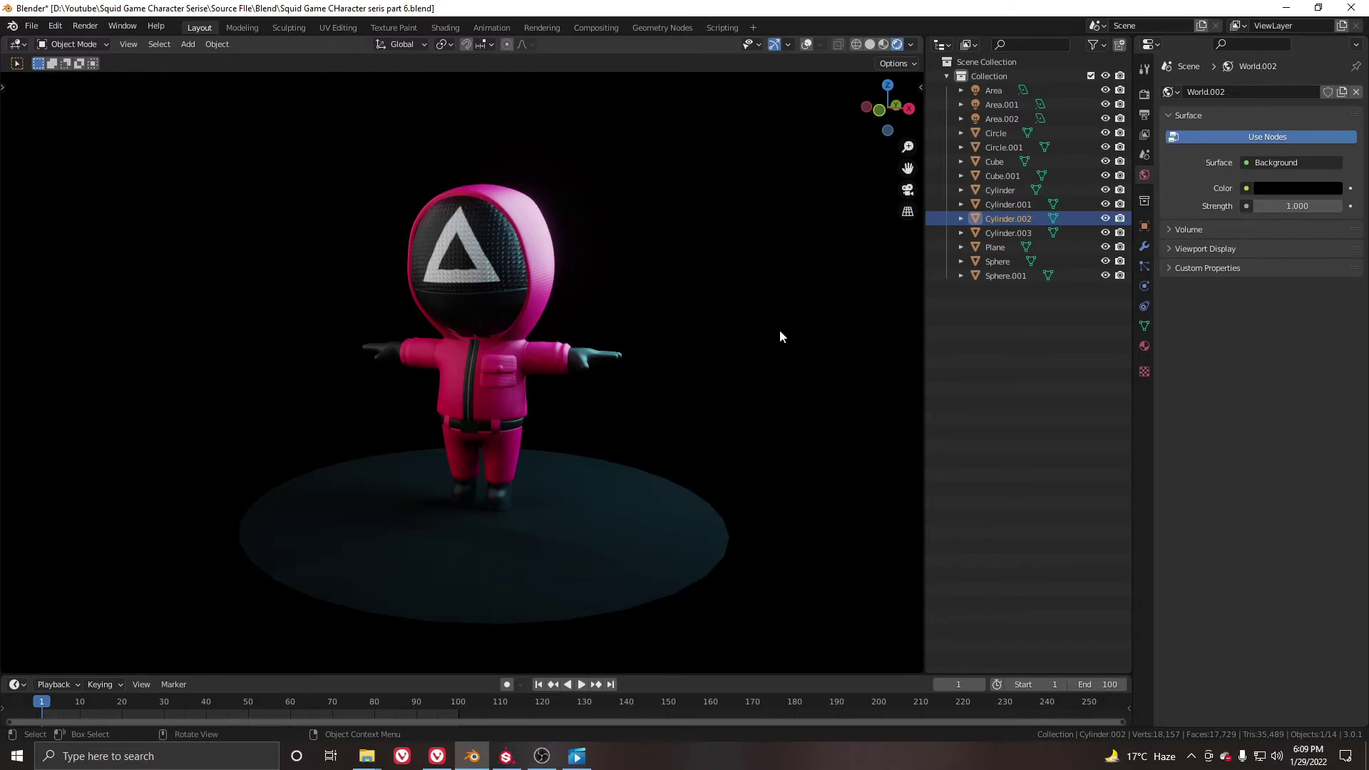
- Replace World.002 with a new World.003 and show its world nodes in the Shading editor
left_click(1356, 92)
left_click(1244, 98)
left_click(437, 27)
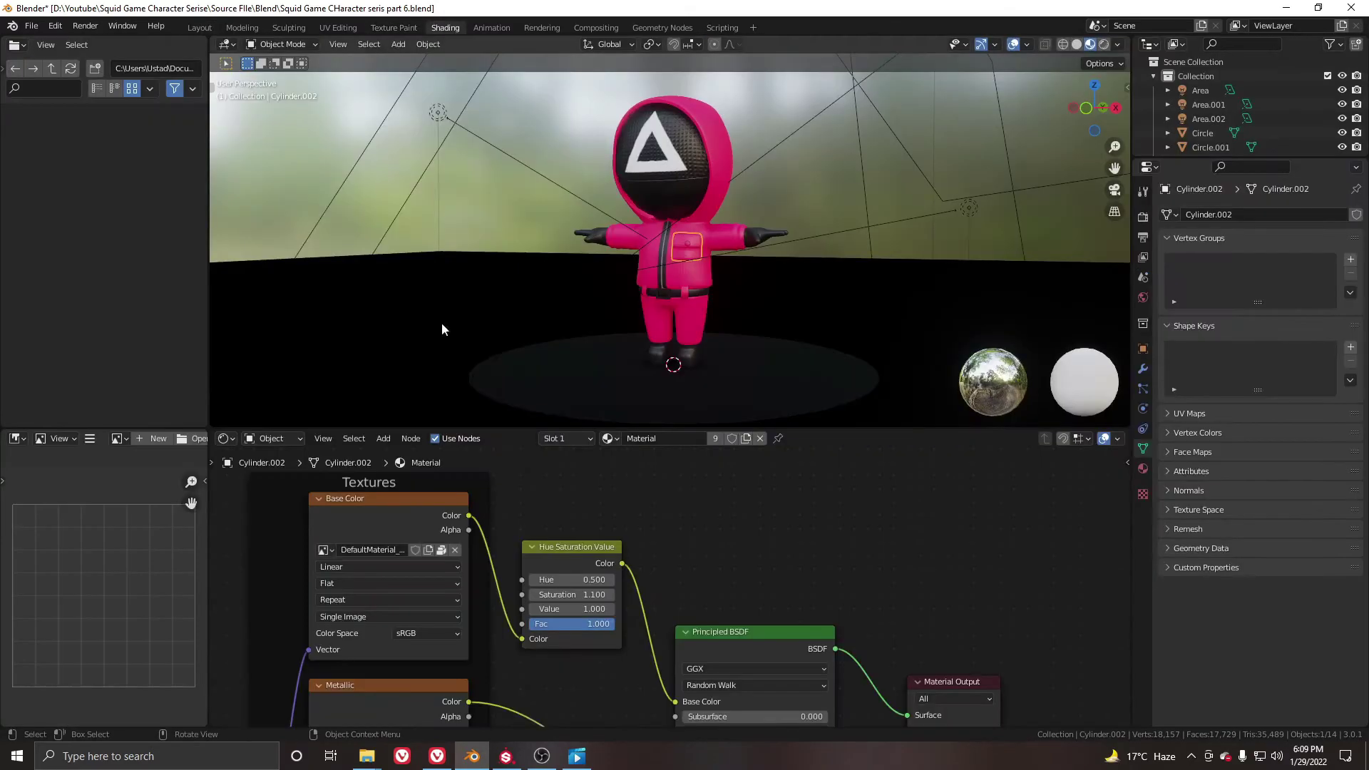
left_click(281, 440)
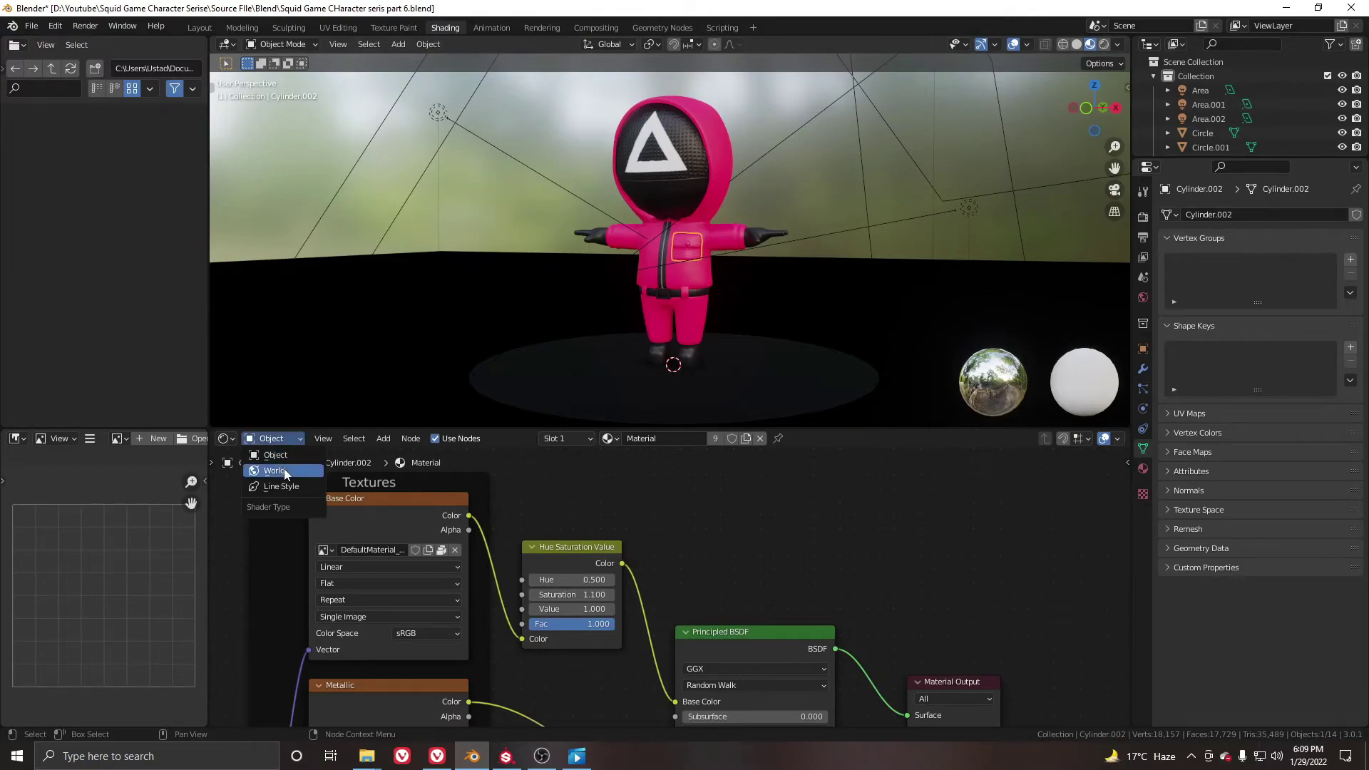
left_click(276, 471)
- Add a Volume Scatter node below the Background node and preview in Rendered shading
key("shift+a")
left_click(698, 568)
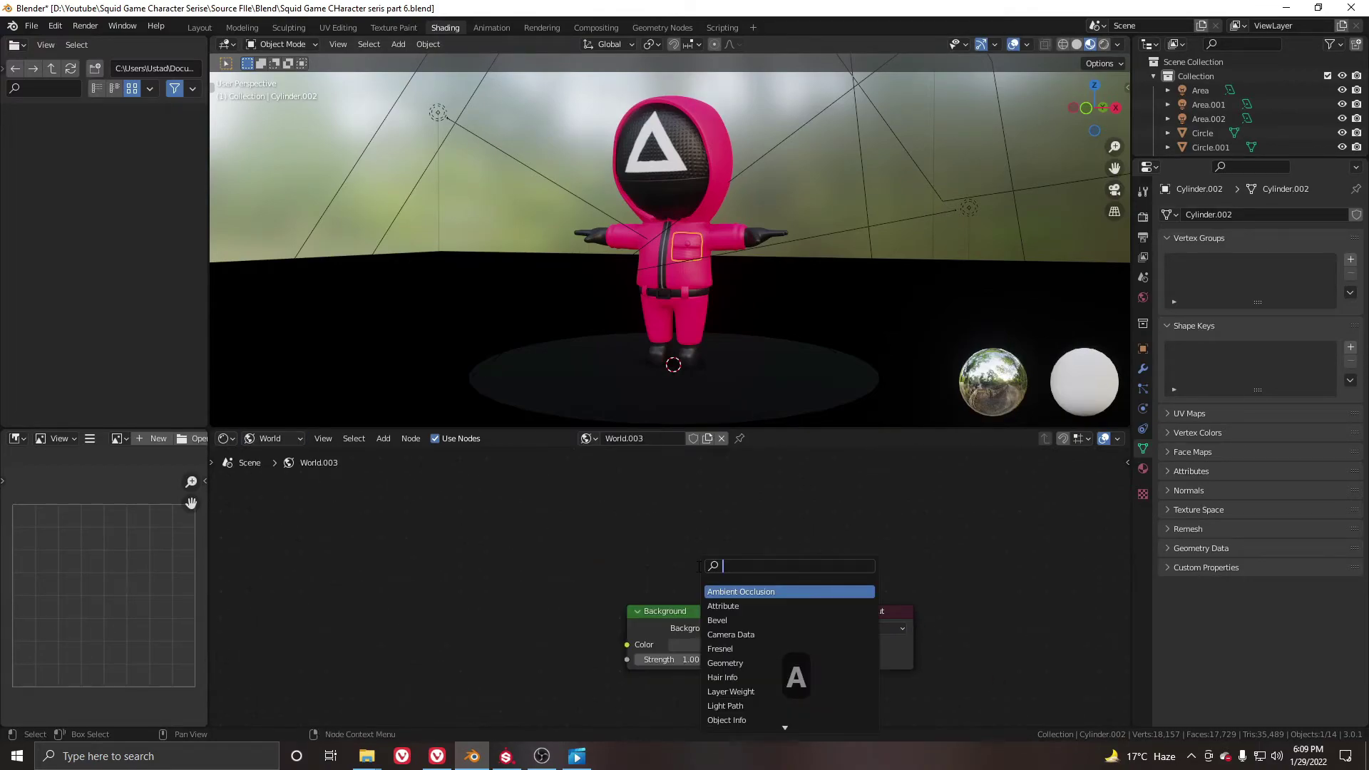
type("vol")
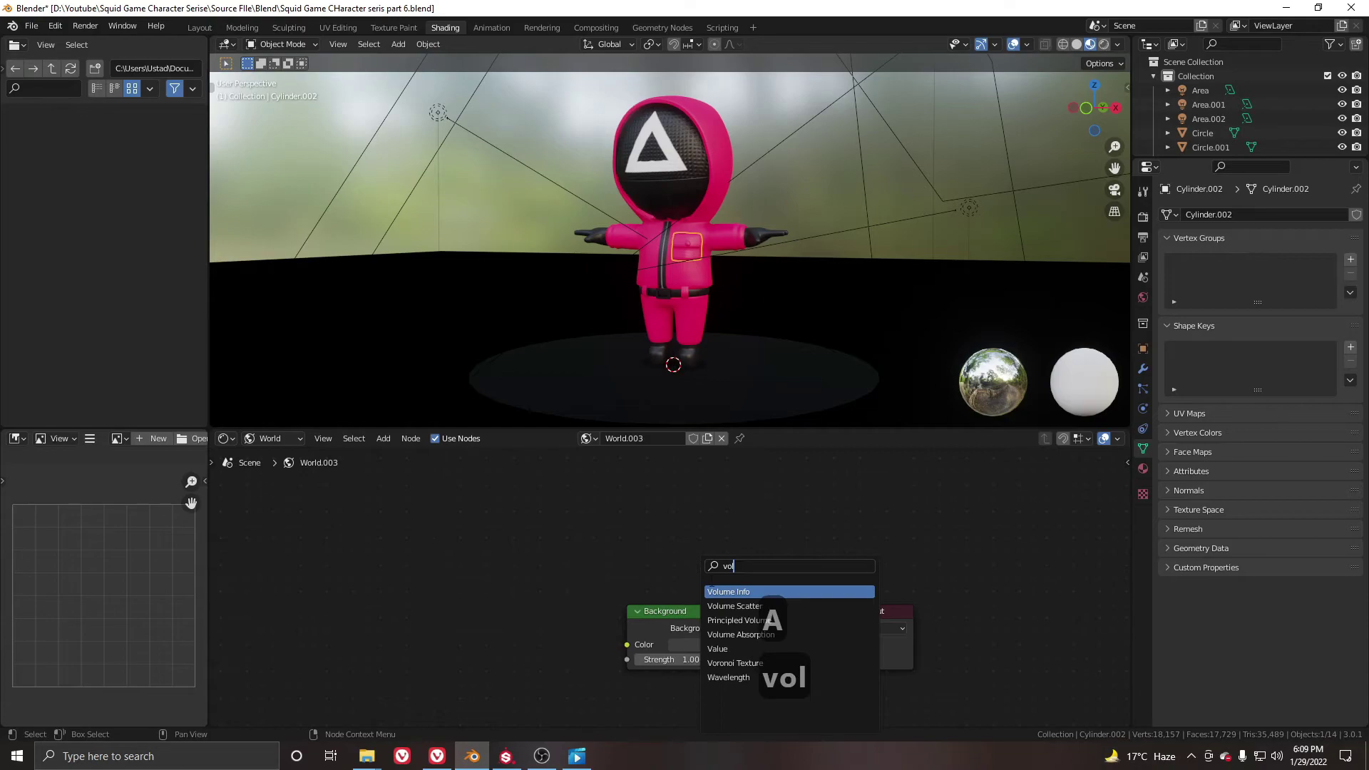
left_click(734, 606)
left_click(684, 702)
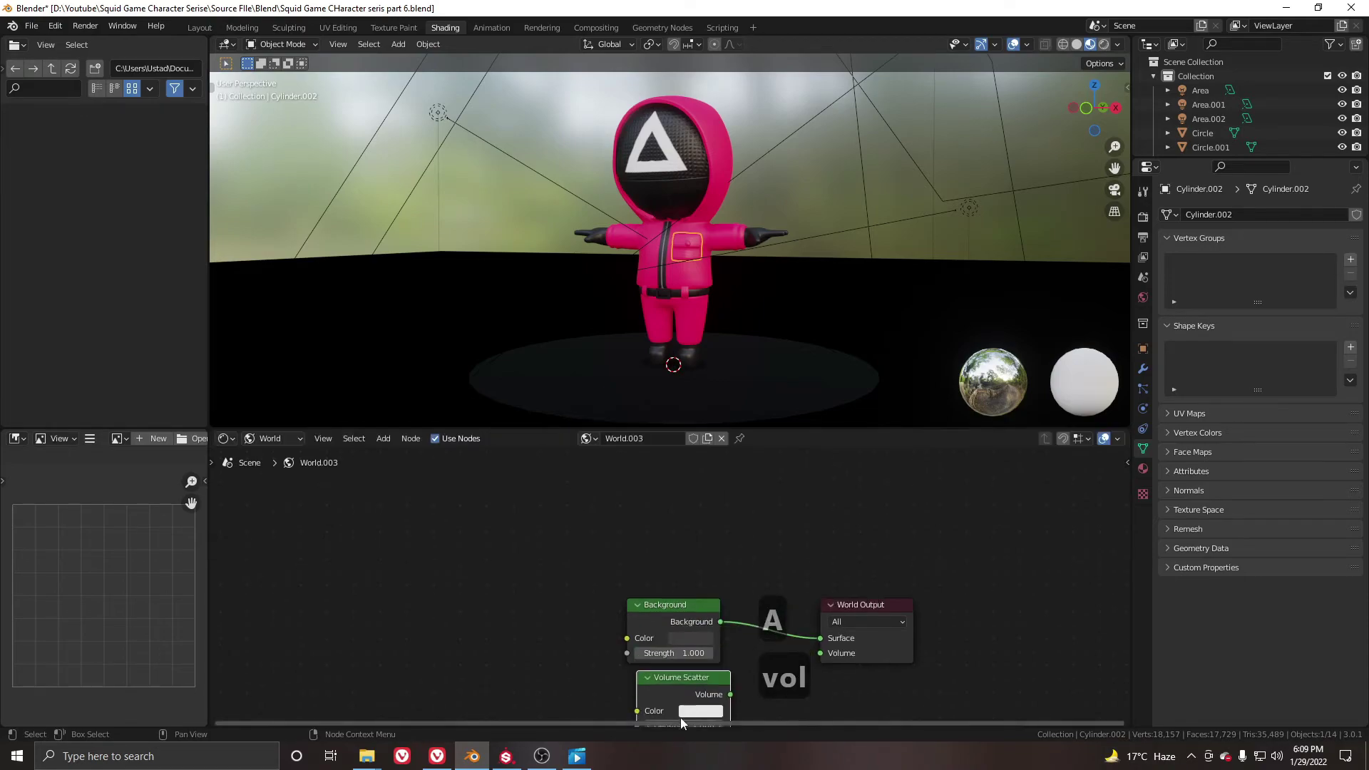
left_click(203, 29)
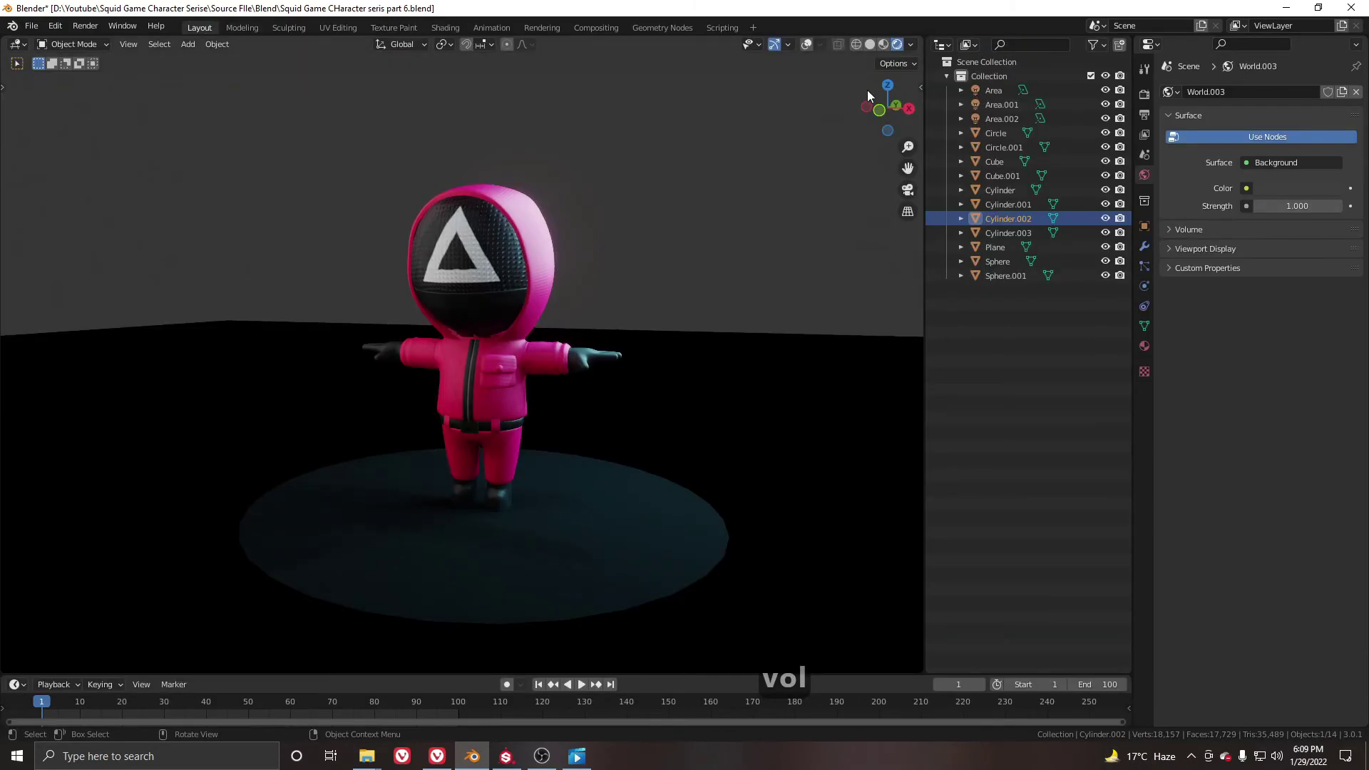
left_click(445, 28)
left_click(1105, 45)
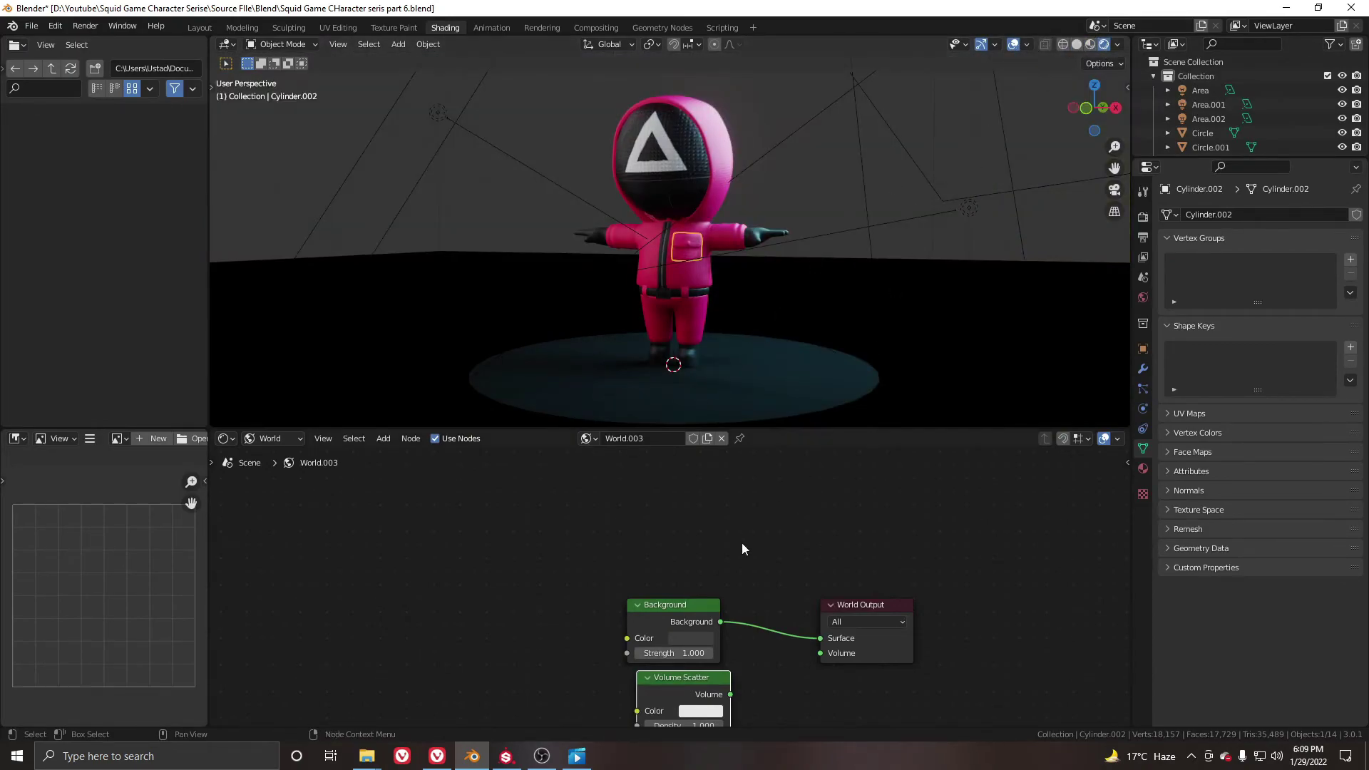
- Set the world Background colour to a saturated dark blue
middle_click_drag(720, 607, 707, 527)
scroll(695, 542, "up", 5)
left_click(680, 554)
left_click_drag(759, 345, 760, 315)
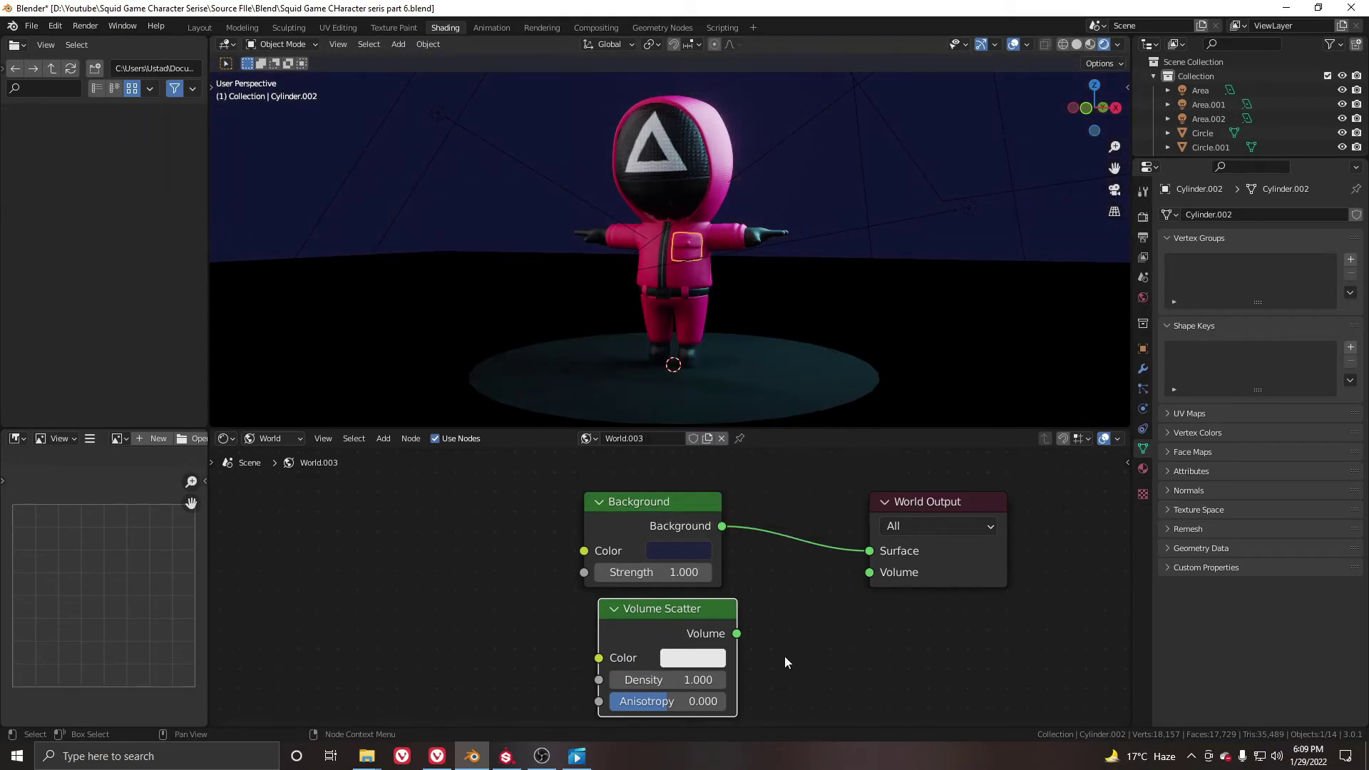
middle_click_drag(752, 650, 749, 633)
scroll(750, 634, "up", 1)
- Connect Volume Scatter to the World Output Volume with density 0.010 and a blue colour
left_click_drag(732, 606, 873, 543)
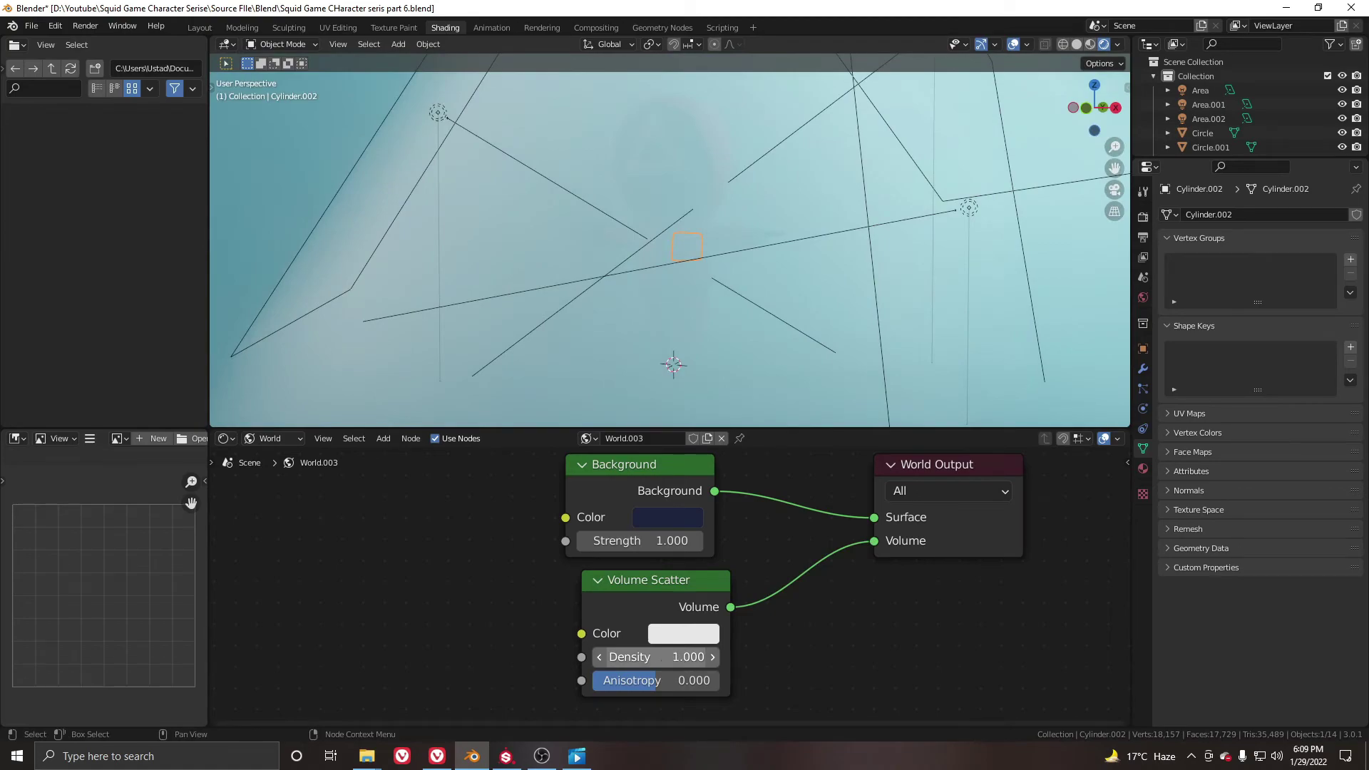
left_click(668, 657)
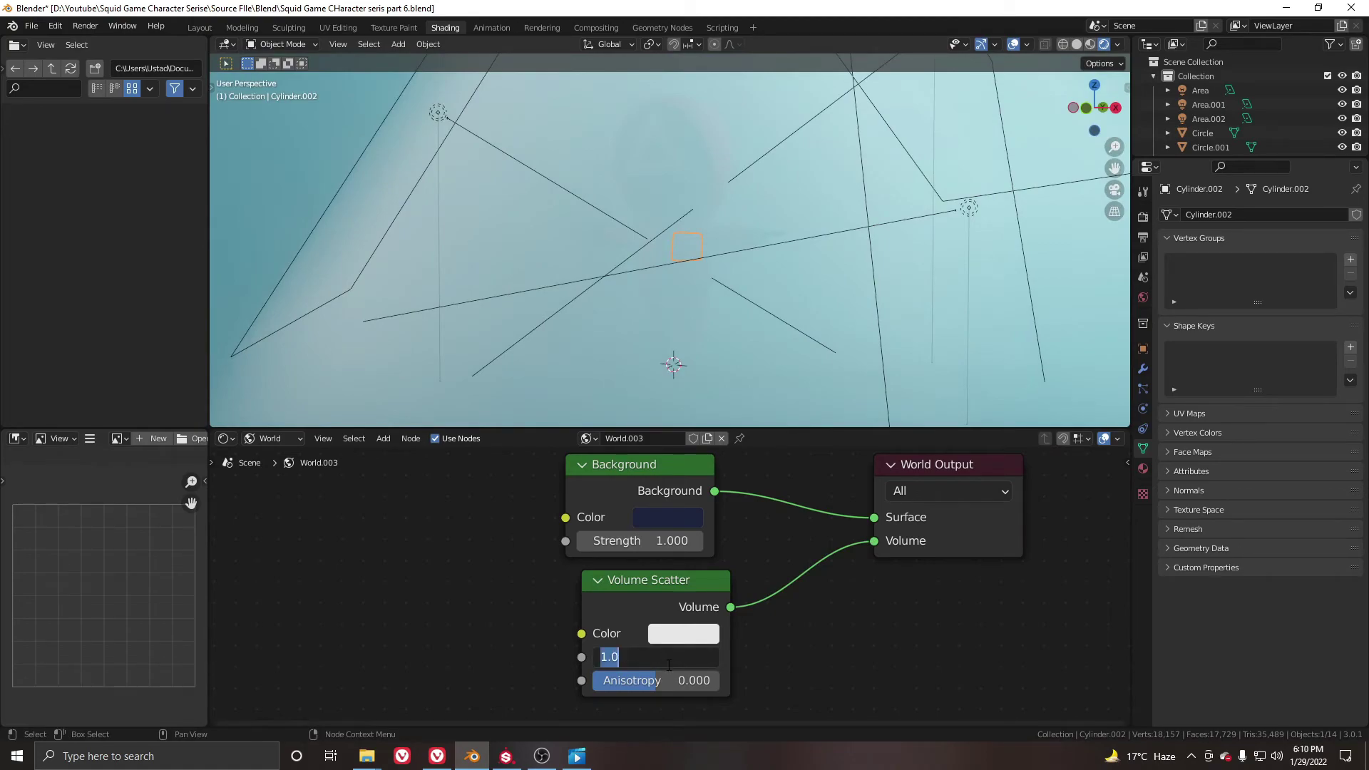
type(".01")
key("Return")
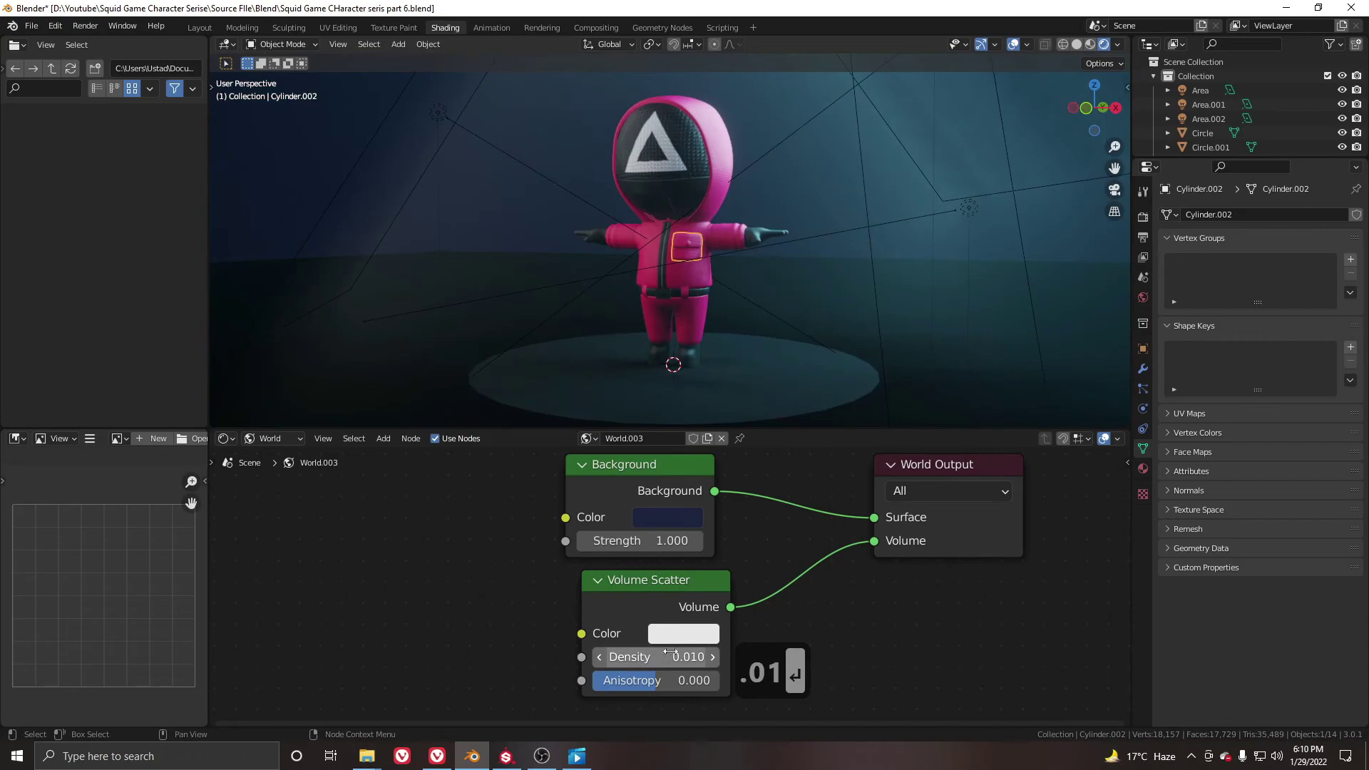
left_click(684, 631)
left_click_drag(746, 404, 776, 373)
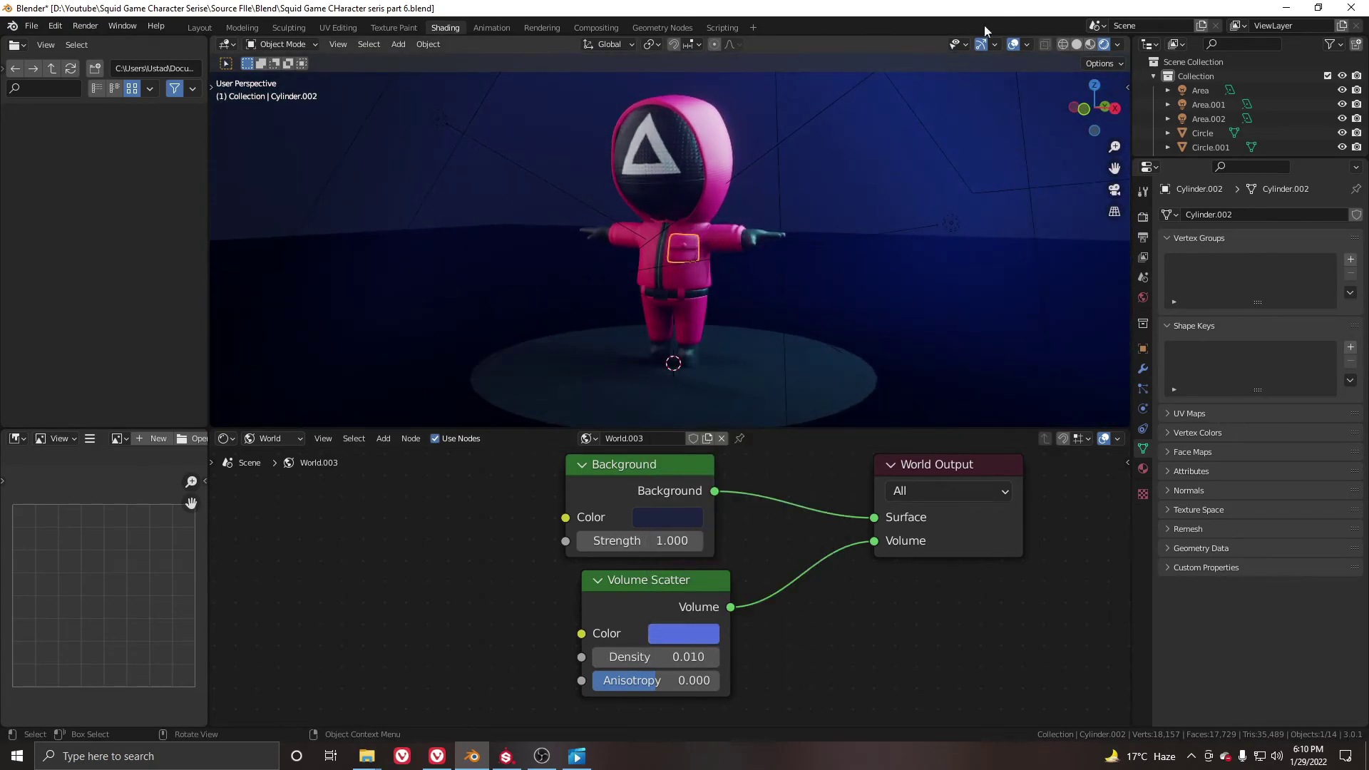
left_click(1013, 44)
- In Layout, try the original World on the scene, then assign World.002
left_click(200, 28)
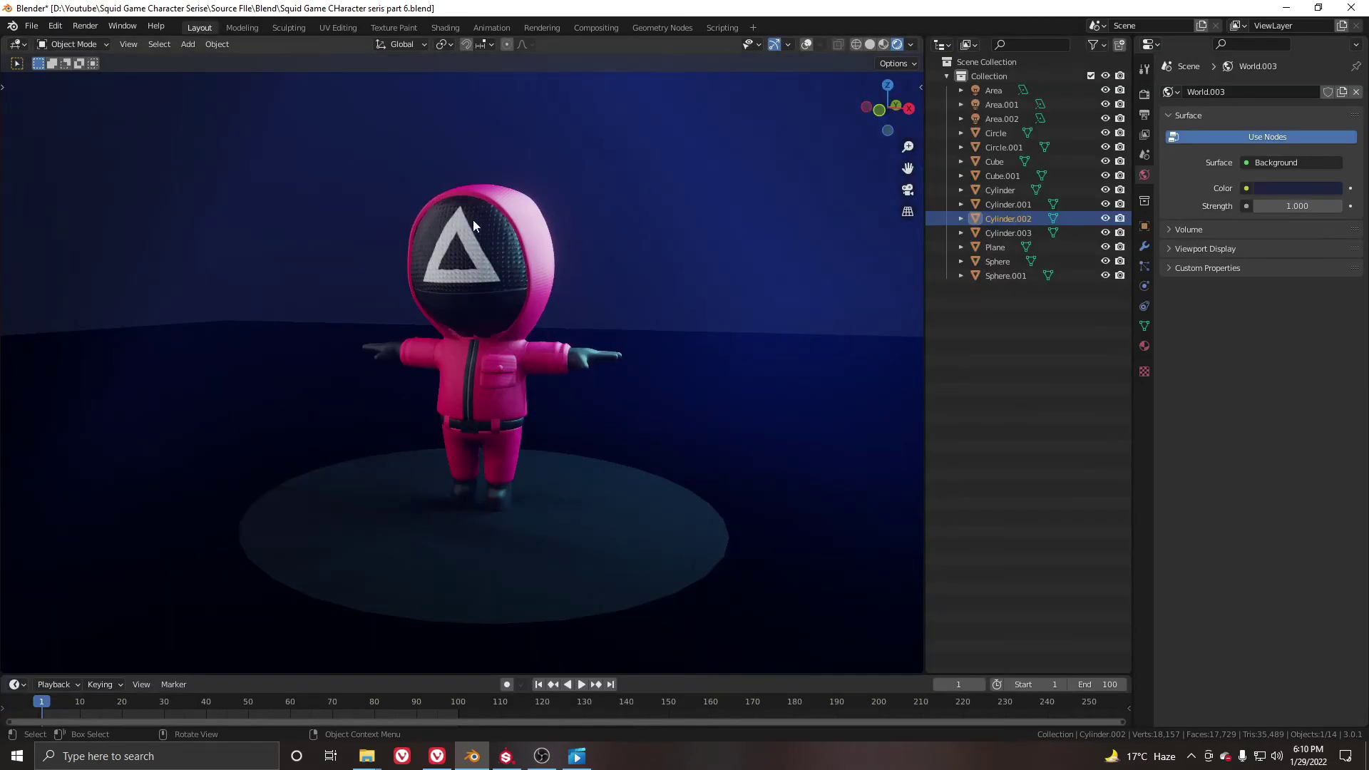
scroll(605, 255, "up", 5)
middle_click_drag(550, 298, 515, 305)
scroll(515, 305, "down", 4)
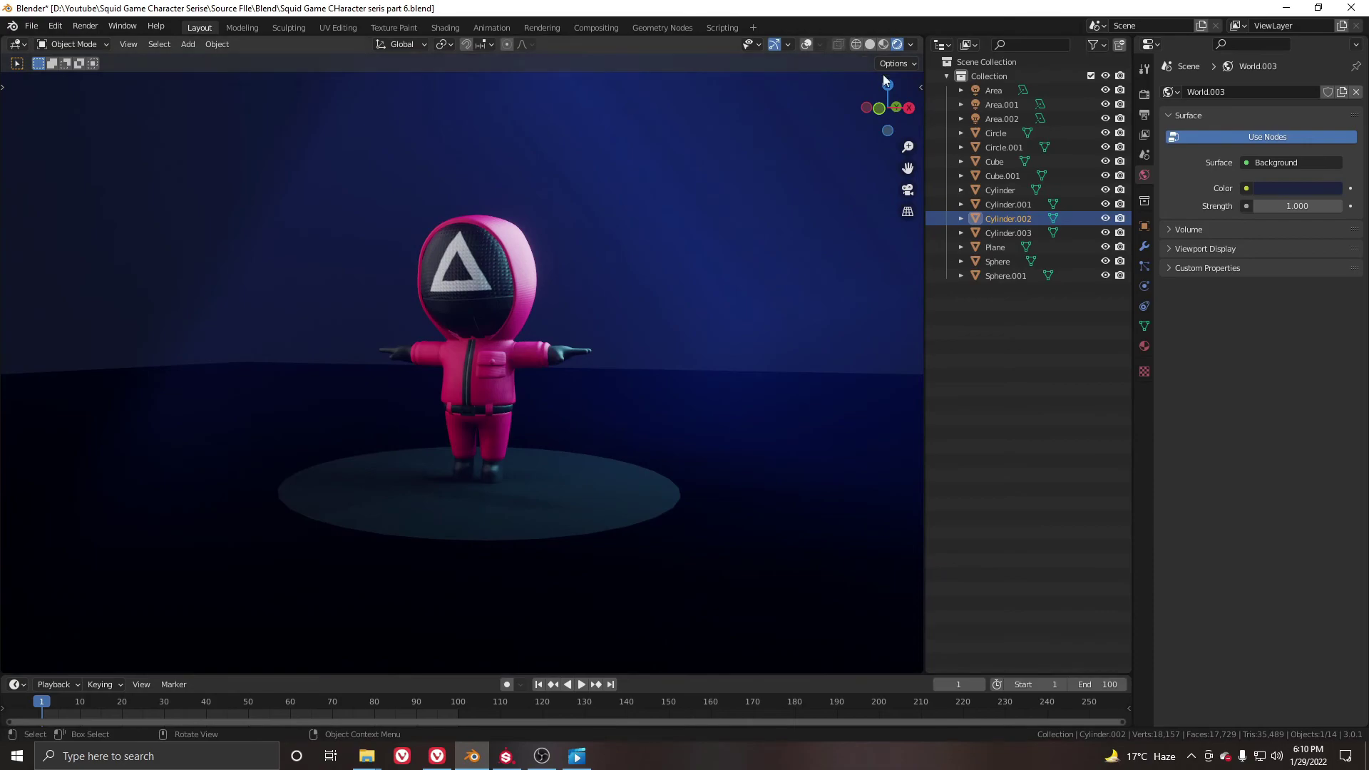
left_click(1169, 92)
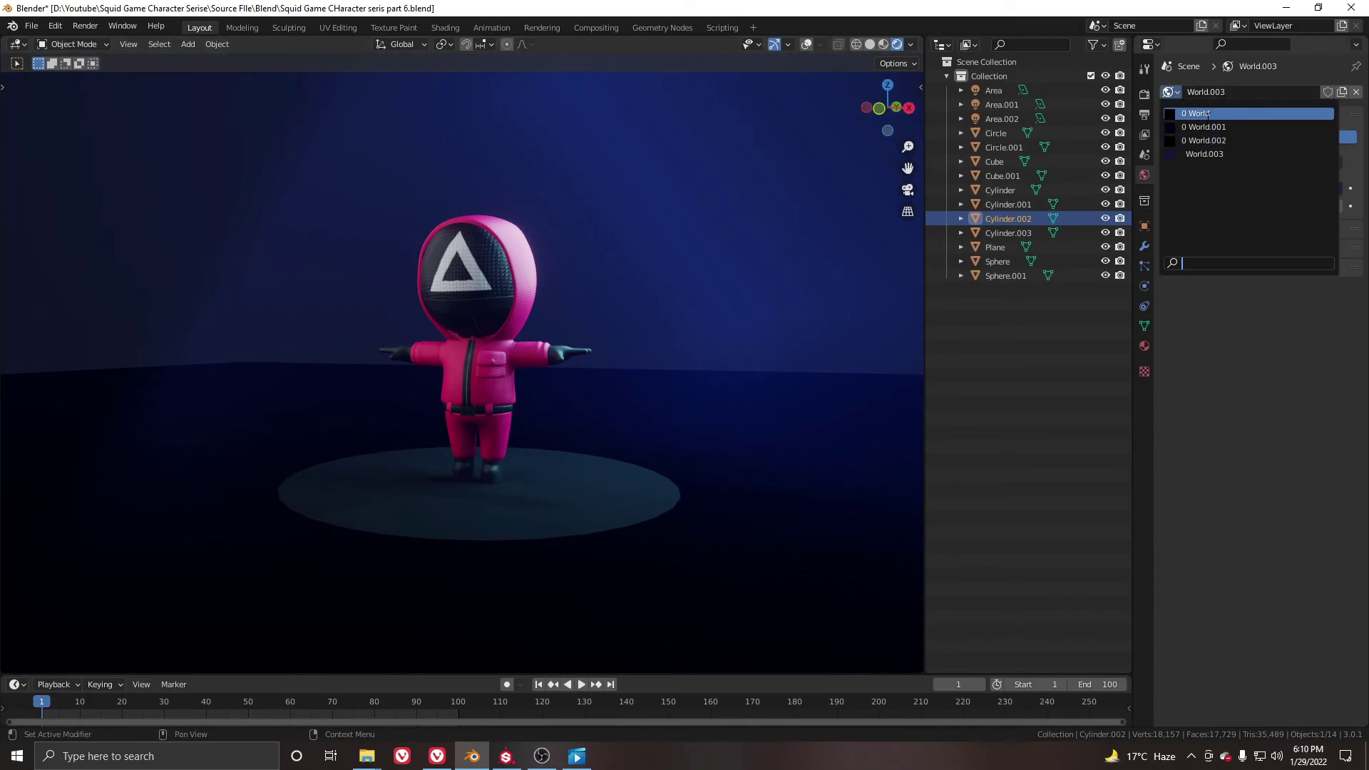
left_click(1207, 114)
scroll(708, 247, "up", 2)
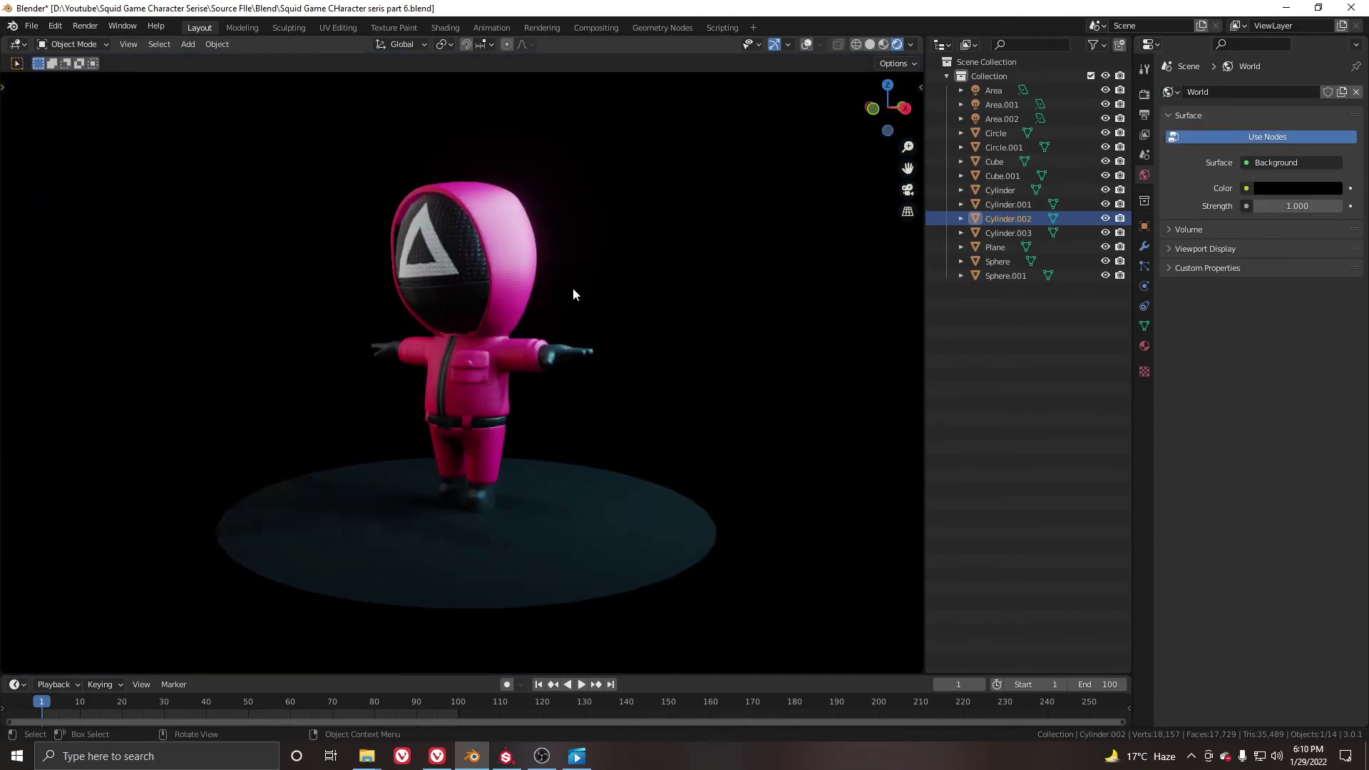
left_click(1170, 92)
left_click(1191, 137)
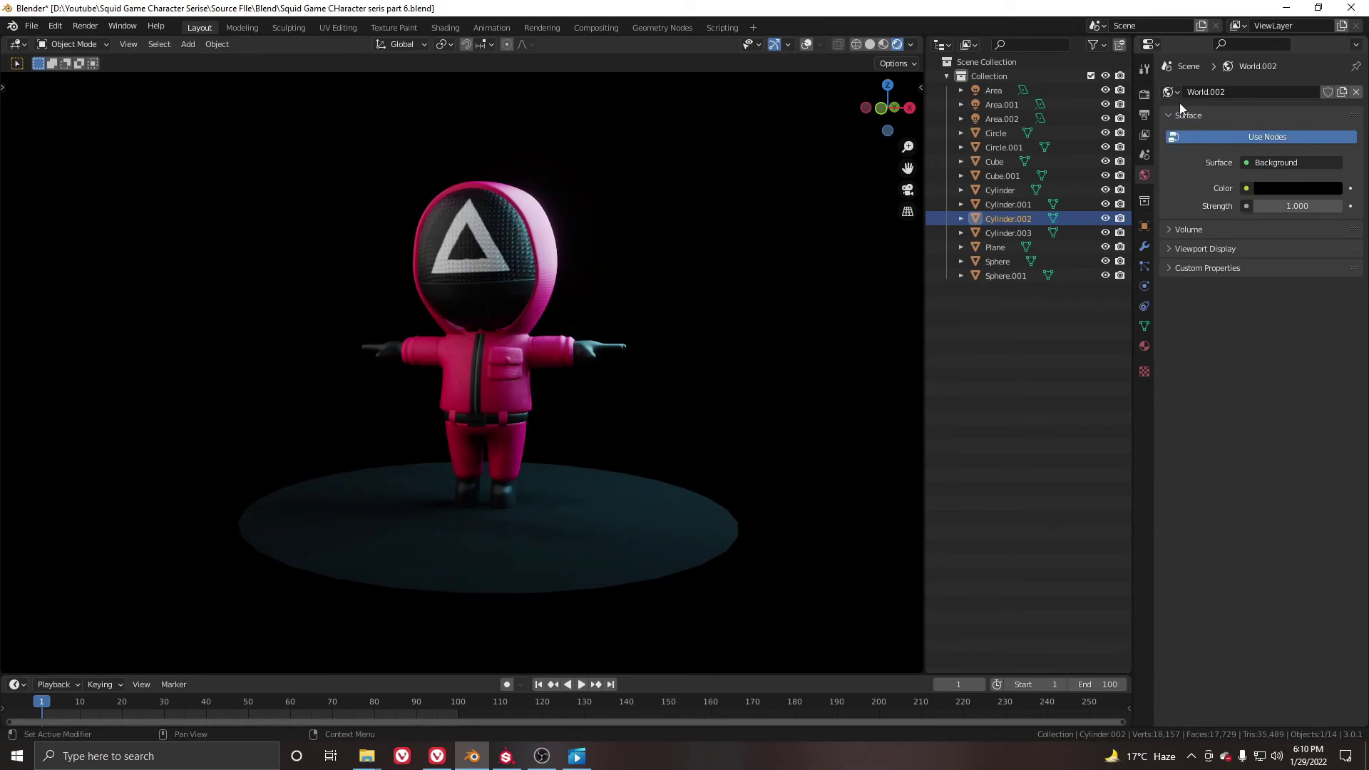
- Switch the scene's world to World.001 and orbit around to inspect the blue fog
left_click(1170, 92)
left_click(1198, 125)
middle_click_drag(745, 229, 580, 350)
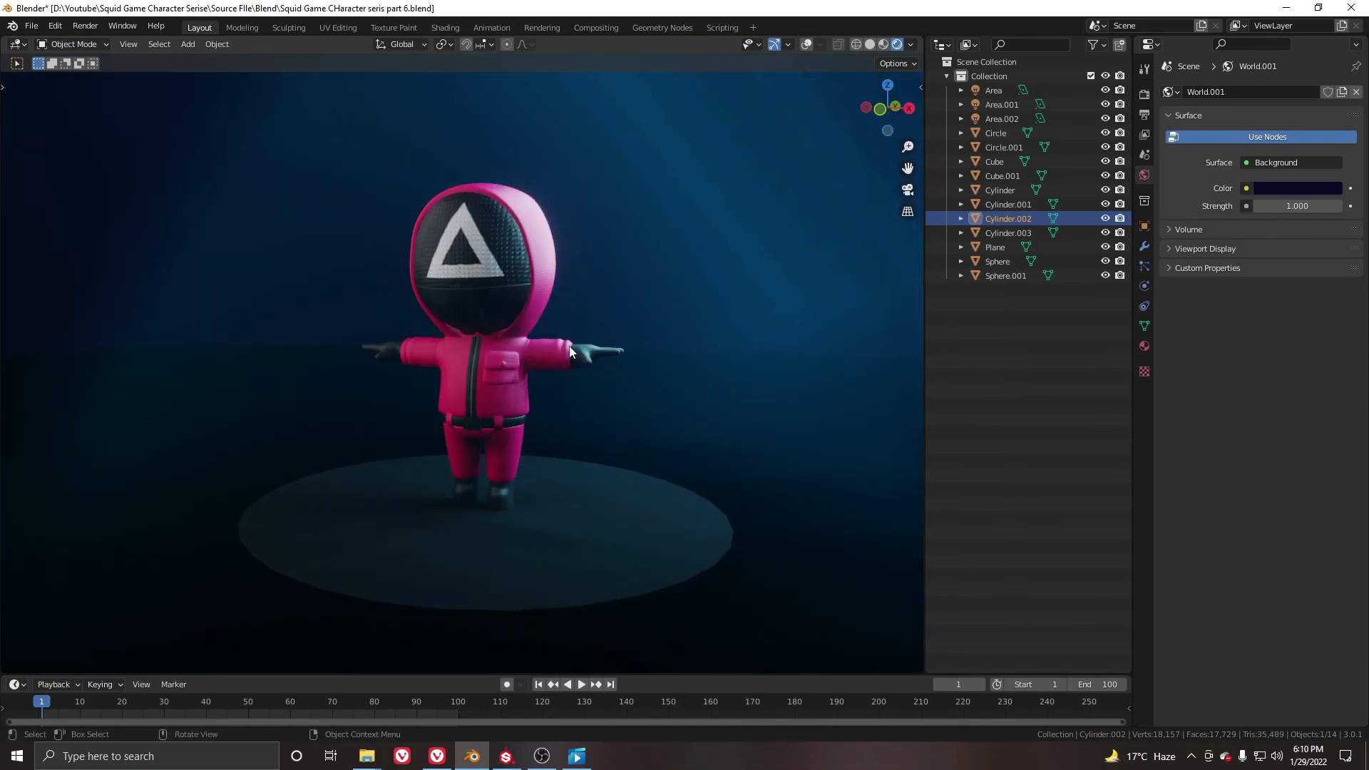
scroll(554, 356, "down", 3)
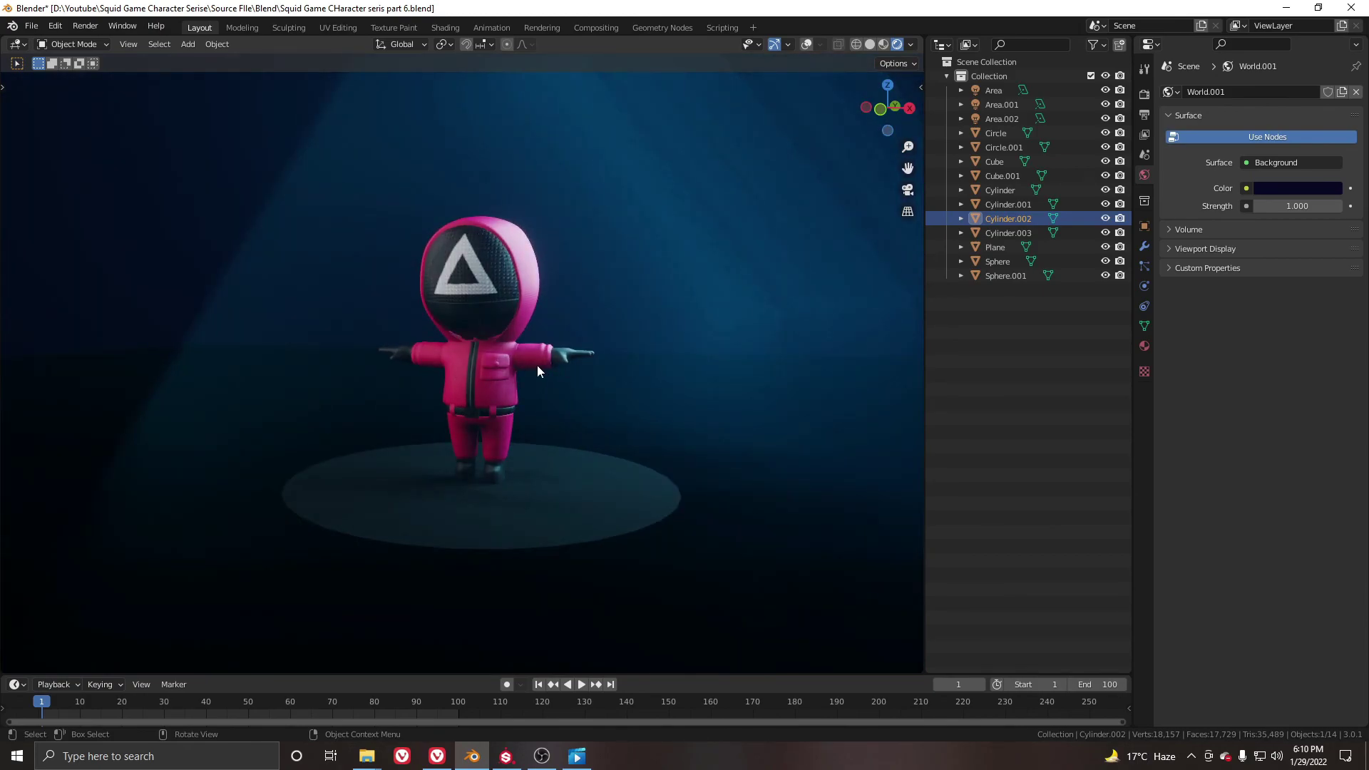
scroll(537, 365, "up", 2)
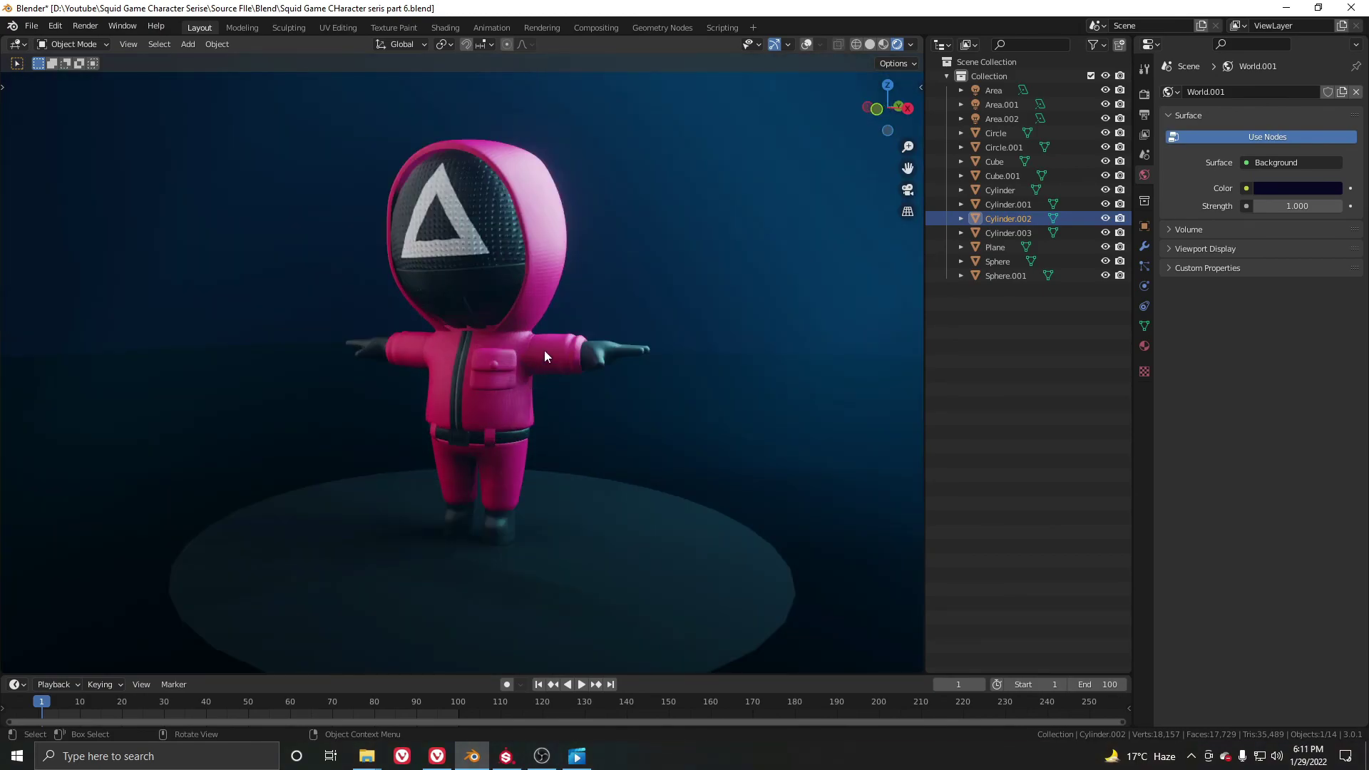